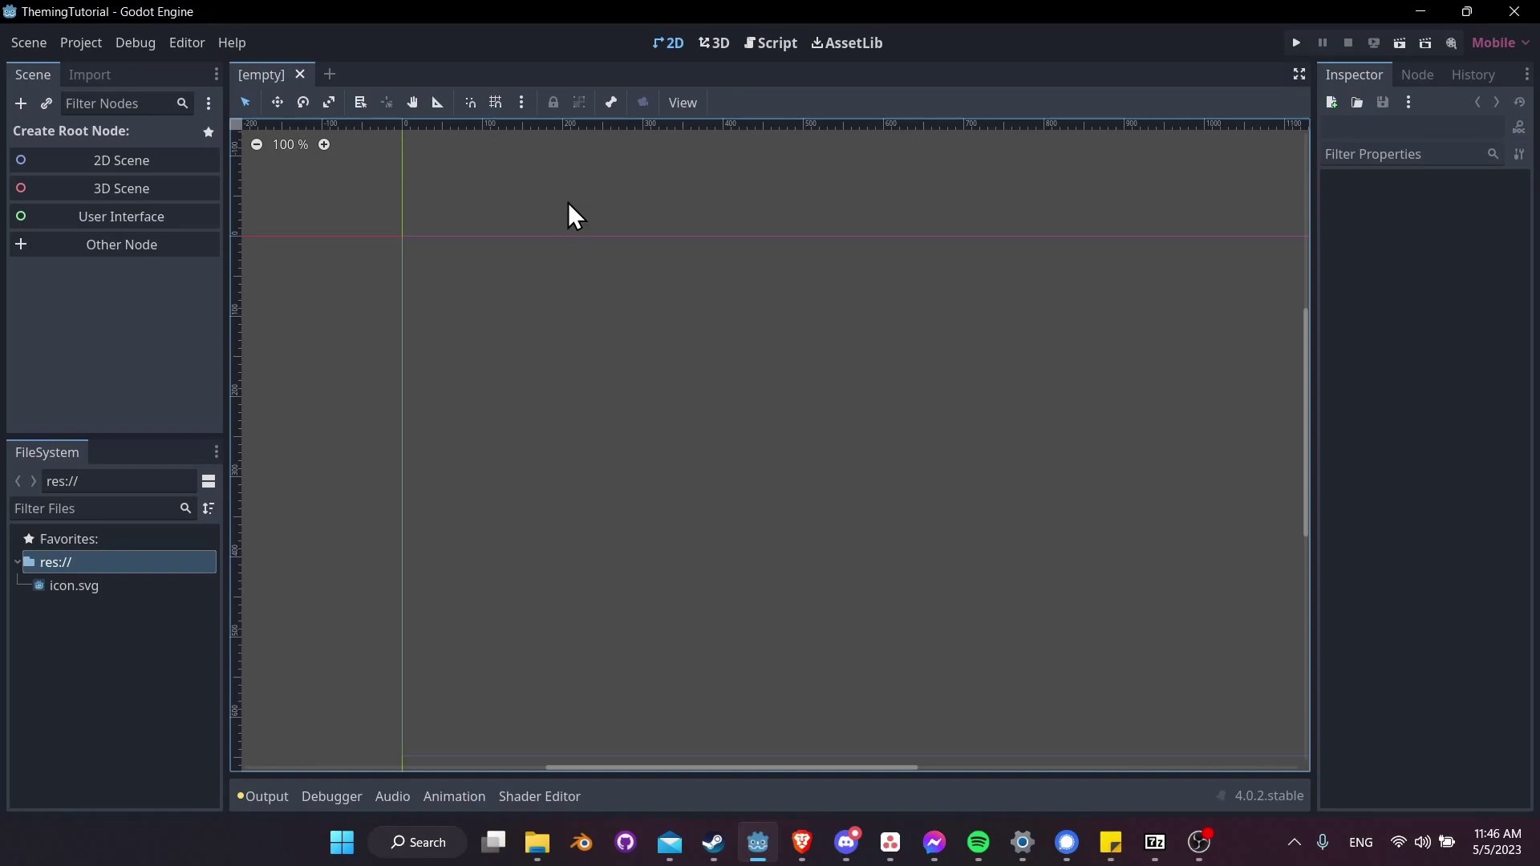
Create a User Interface root node, rename it GameplayUI, and start saving the scene
click(134, 218)
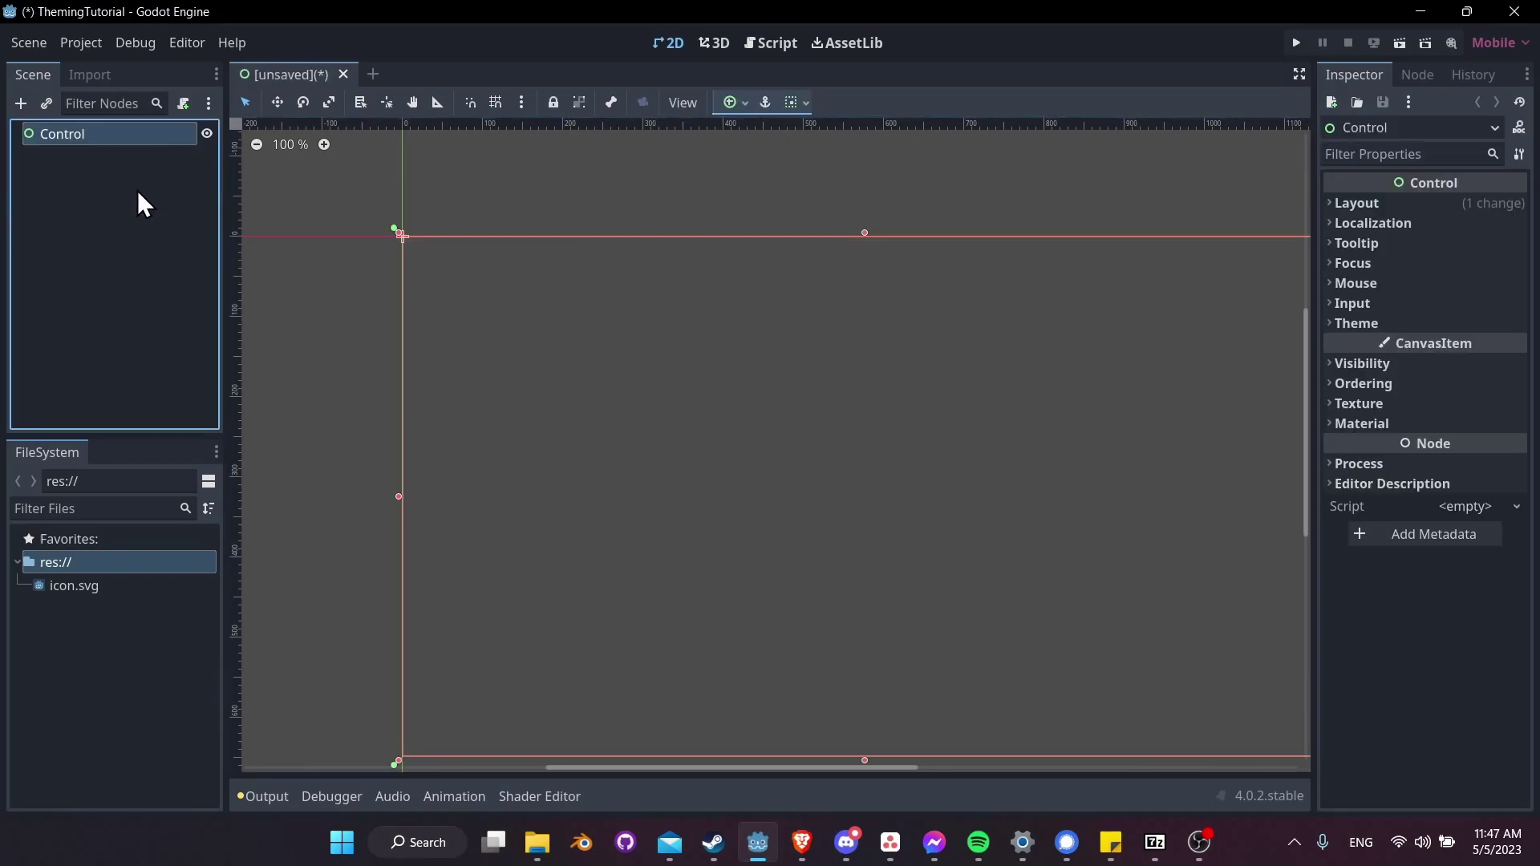
double_click(89, 136)
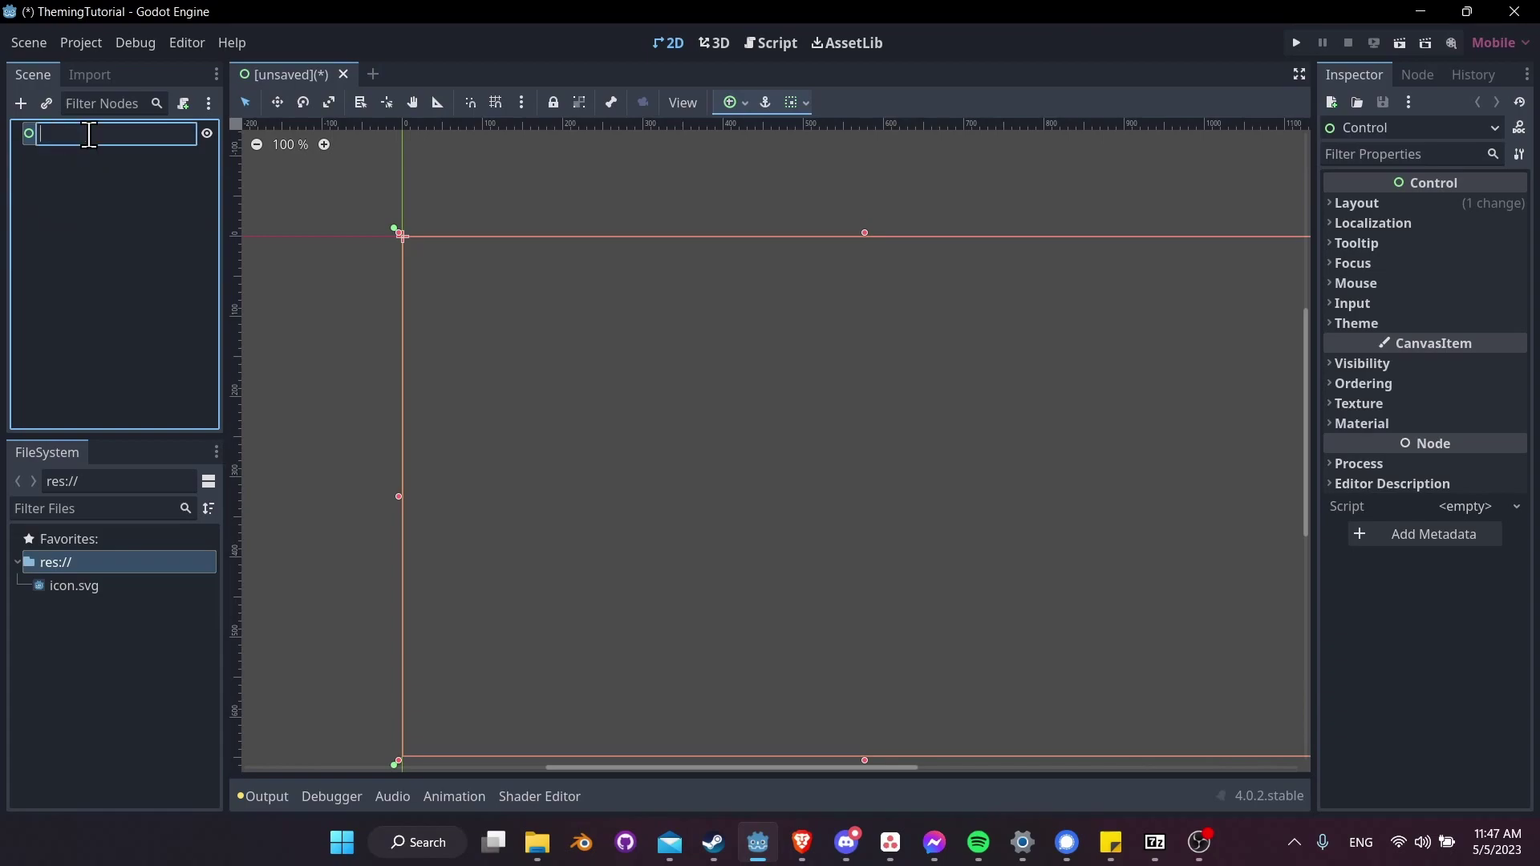
text(GameplayUI)
key(Return)
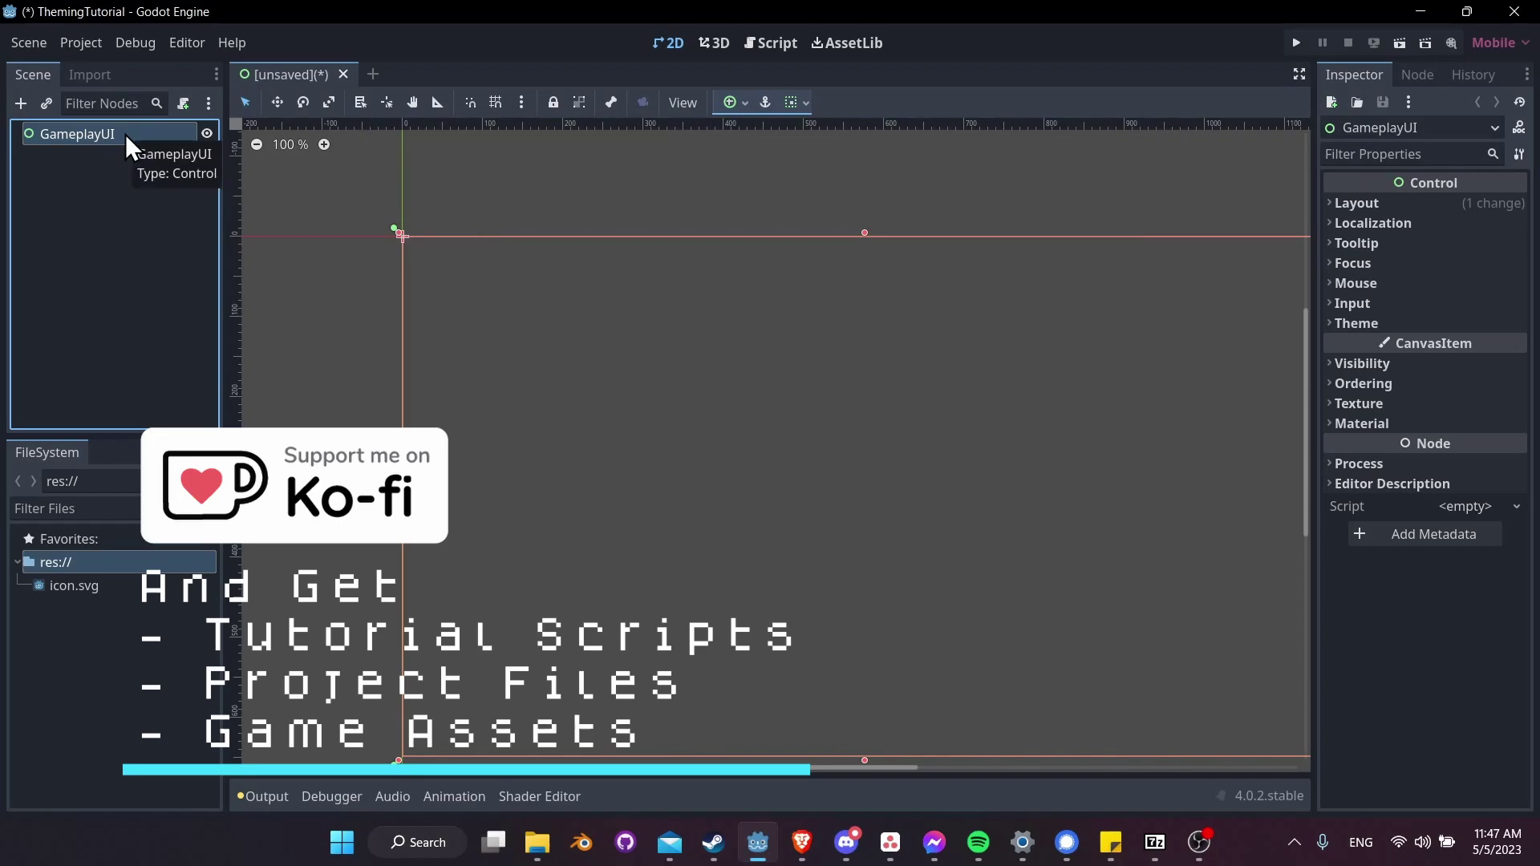
key(ctrl+s)
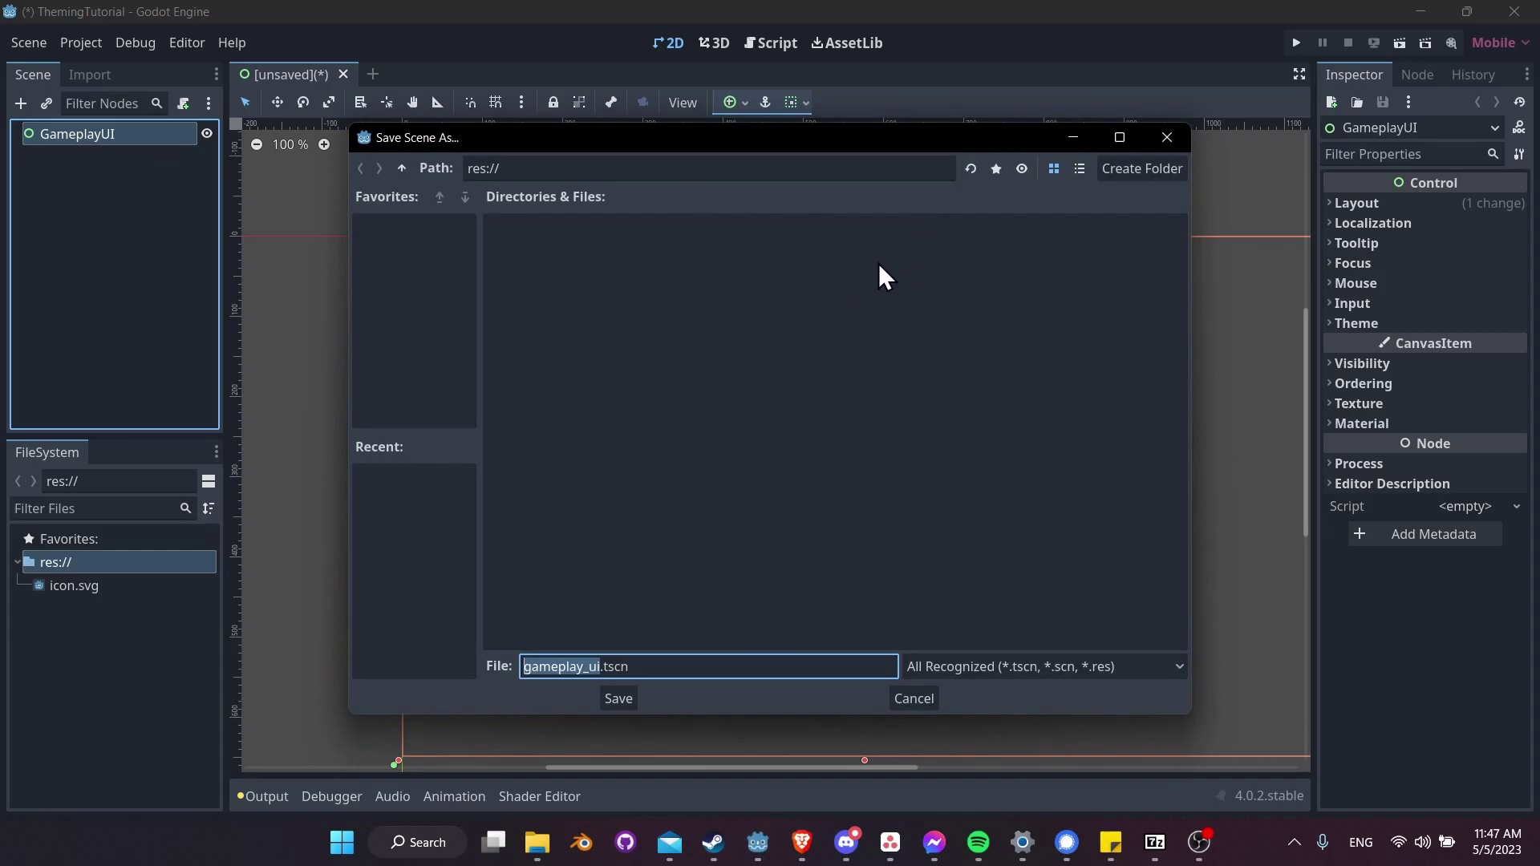
Create a UI folder under res:// and save gameplay_ui.tscn into it
click(1120, 168)
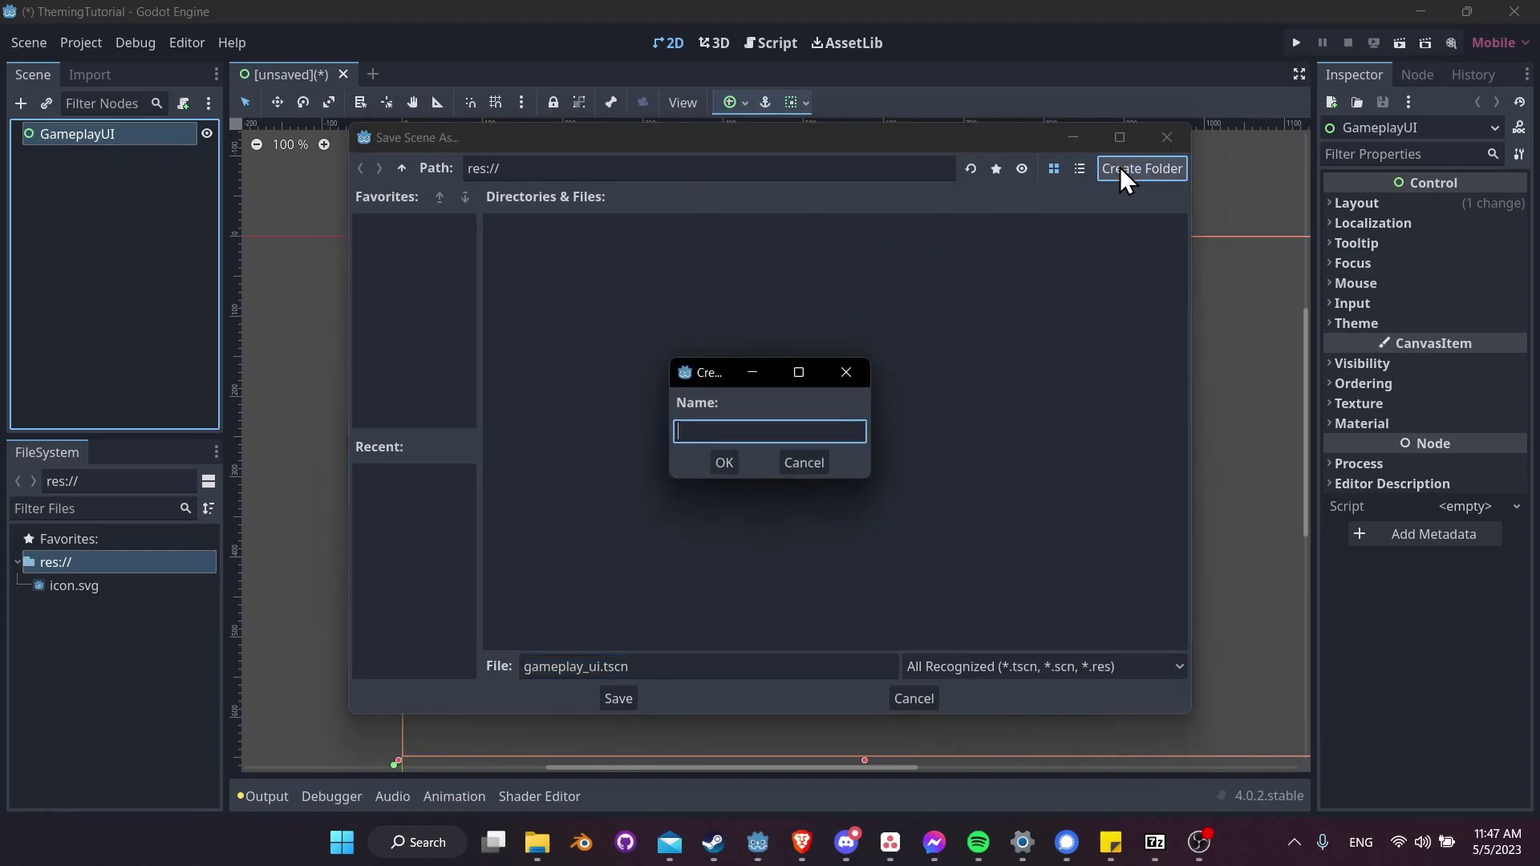
text(UI)
key(Return)
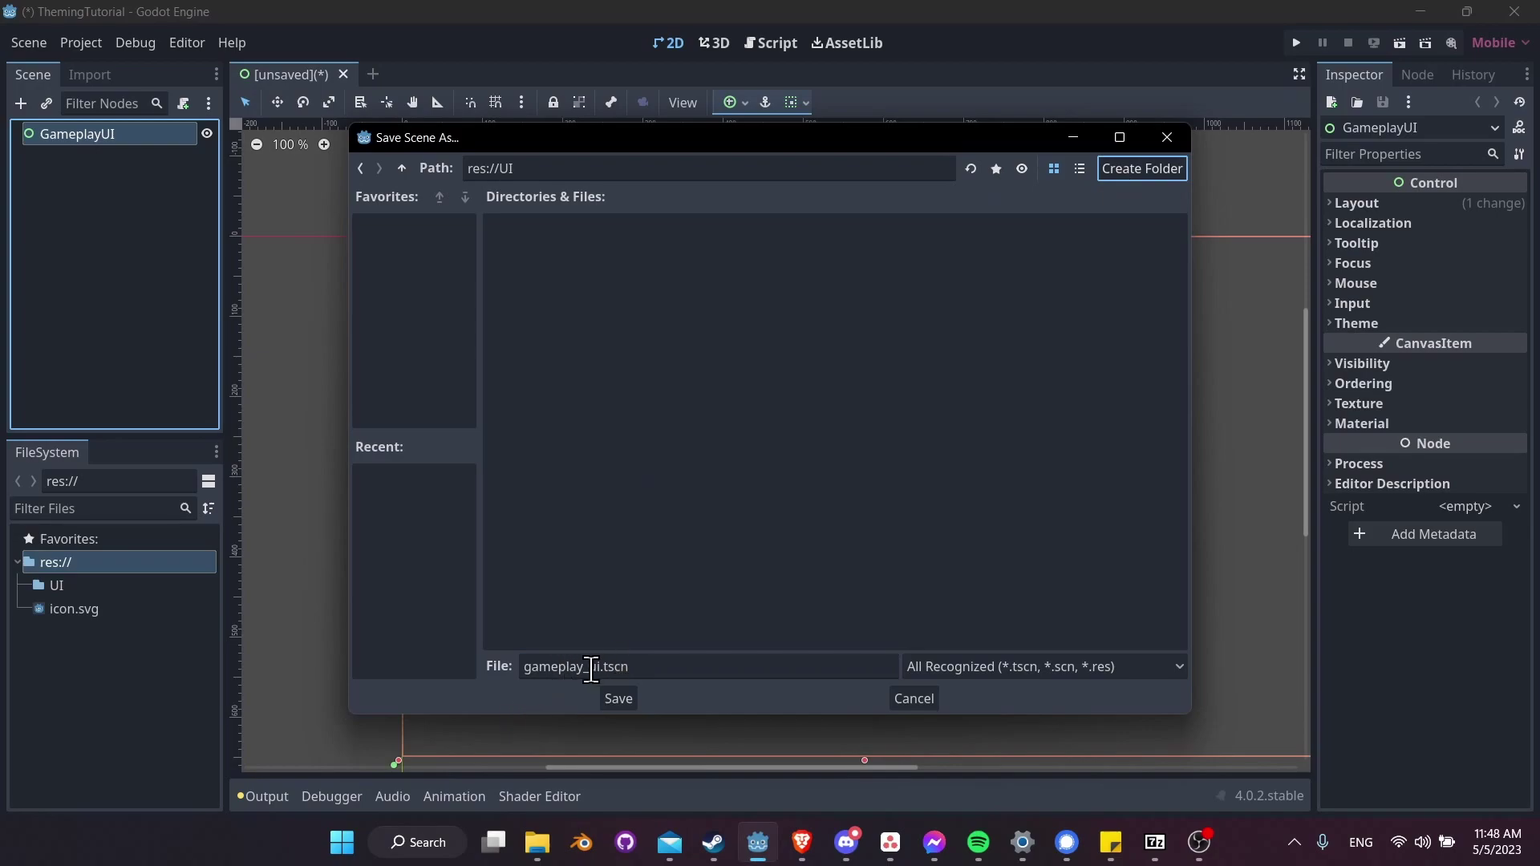
click(629, 698)
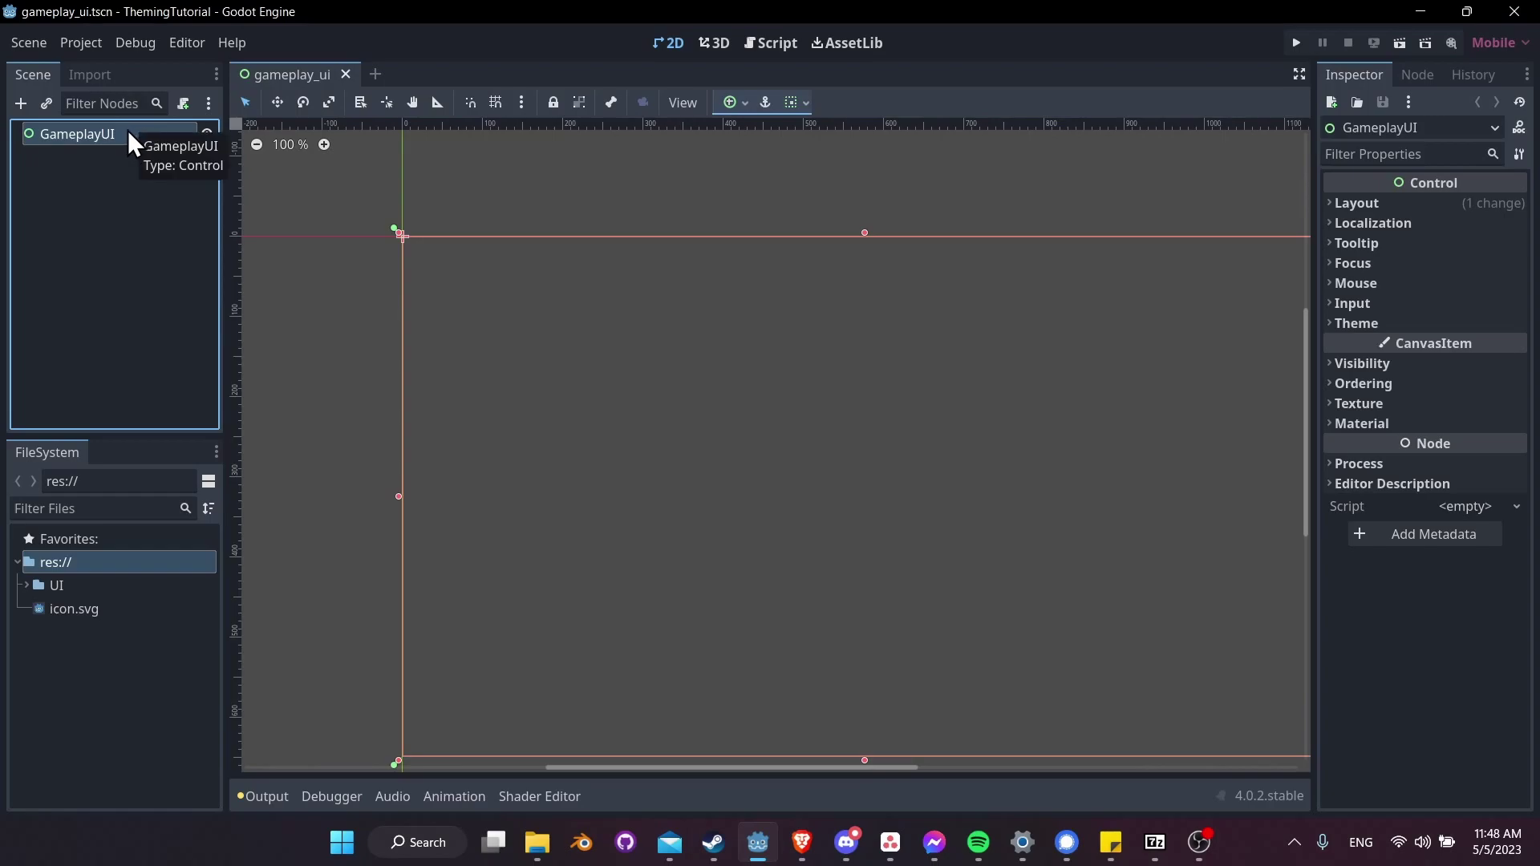
Start adding a child node to GameplayUI, searching for the Panel type
right_click(117, 135)
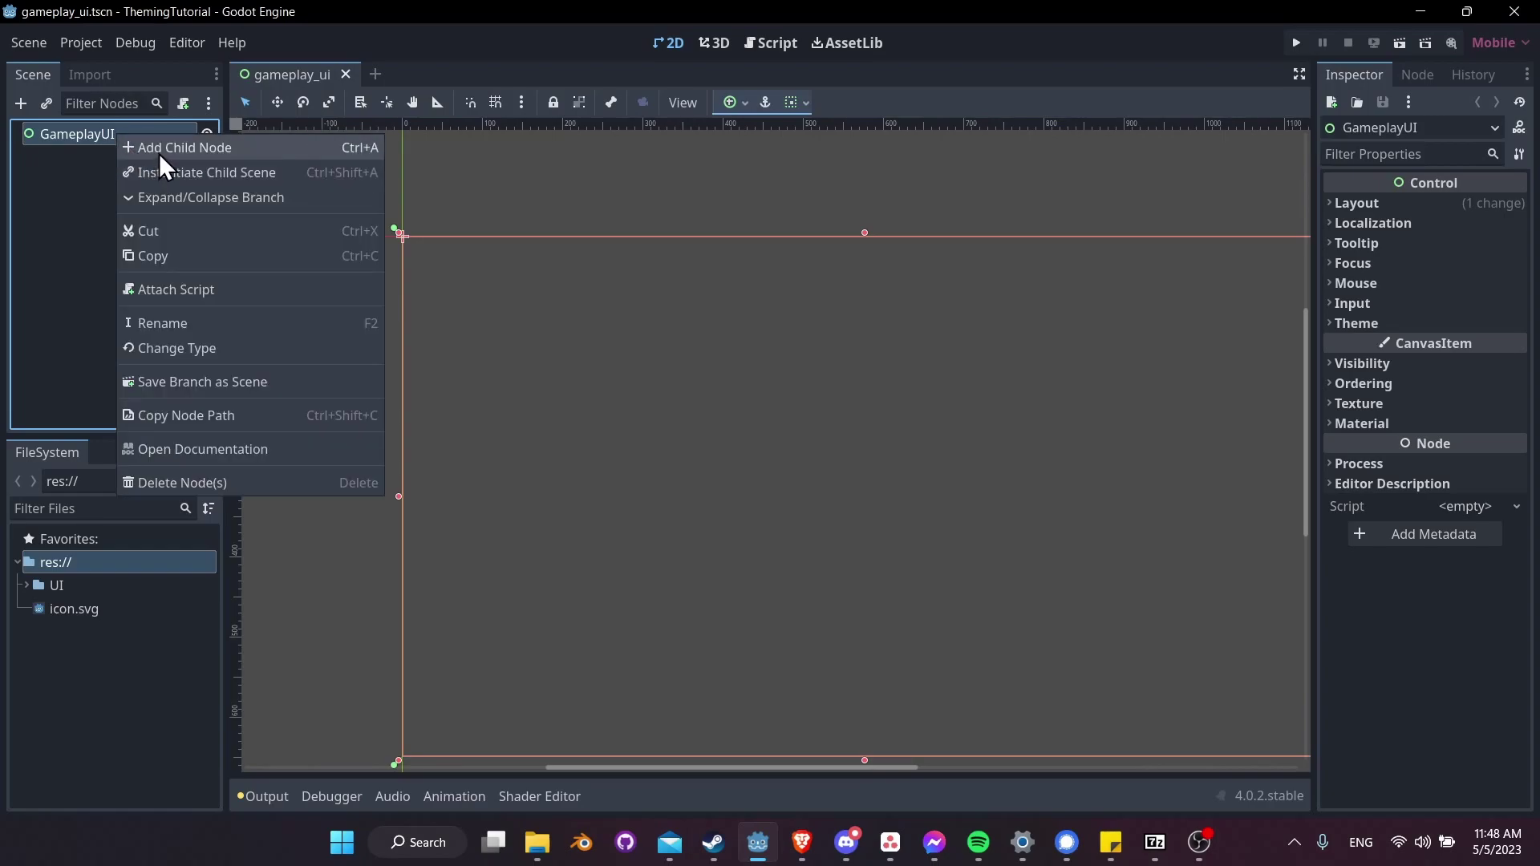
click(158, 152)
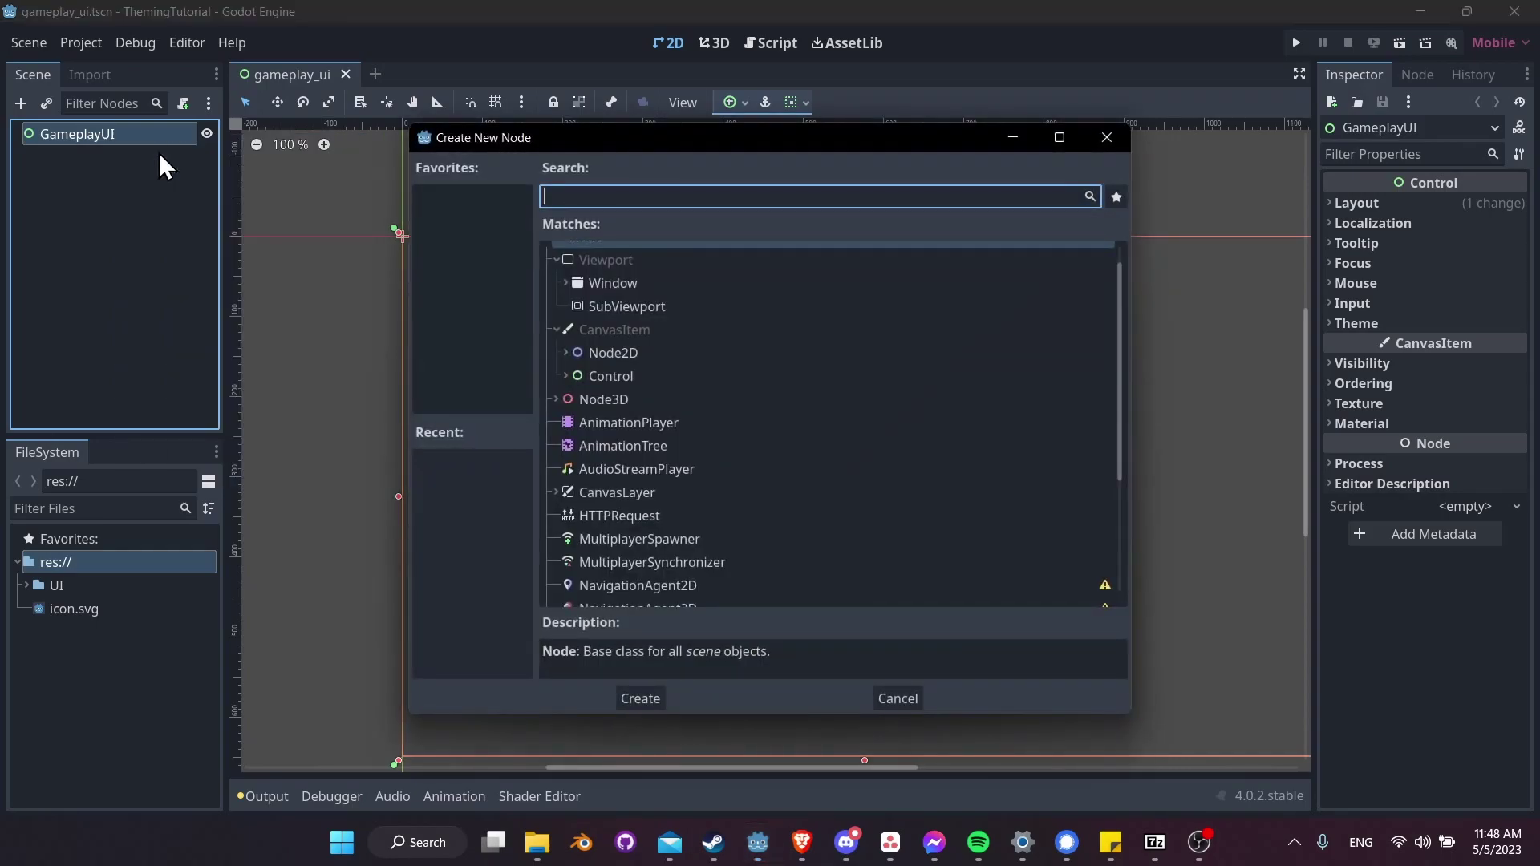
text(panel)
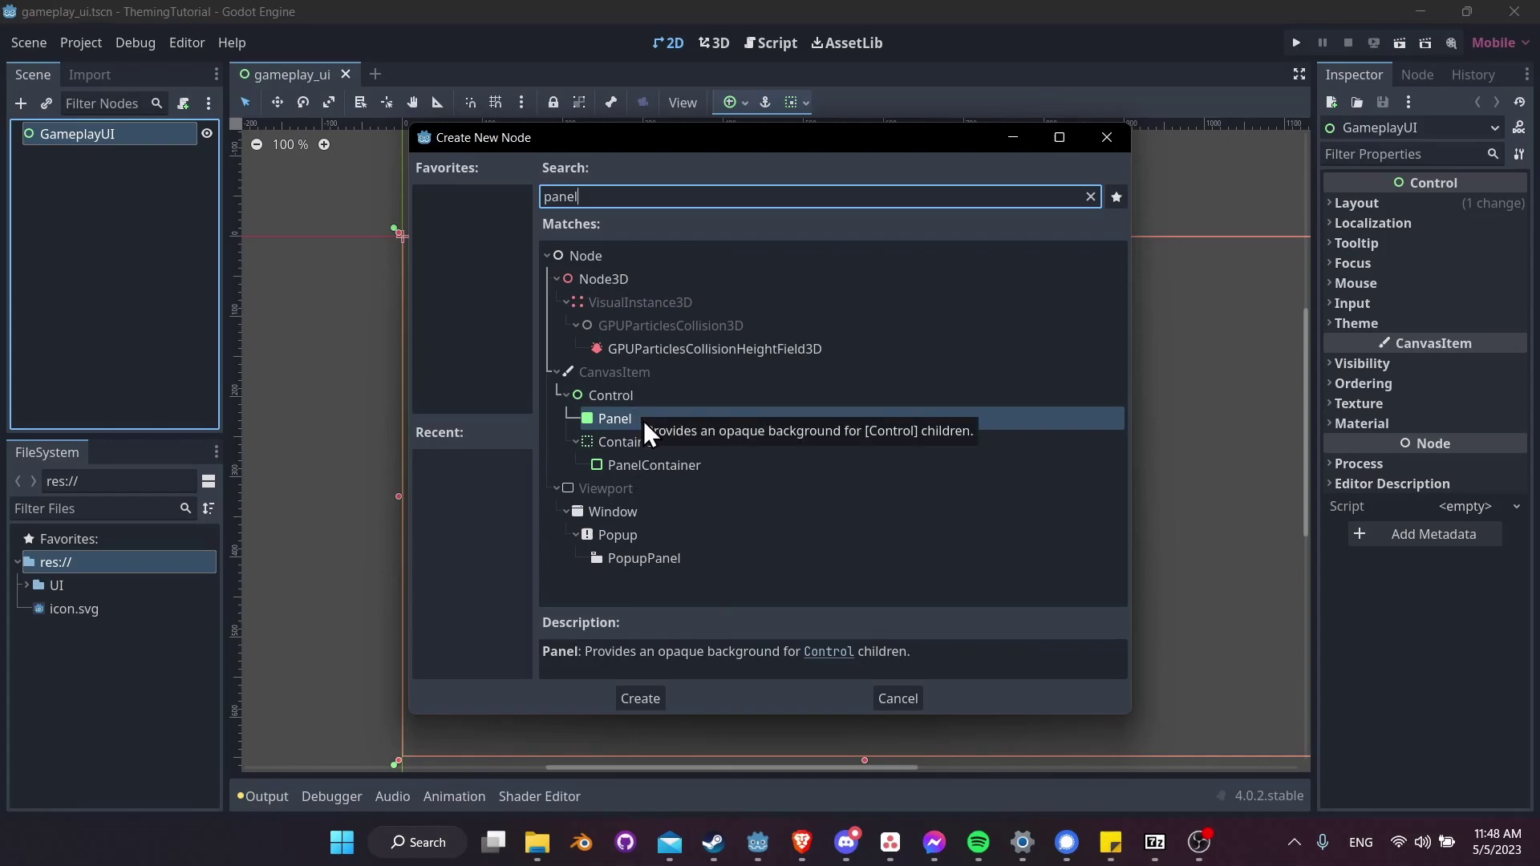
Create the Panel node and drag its corner outward into a large rectangle
click(656, 698)
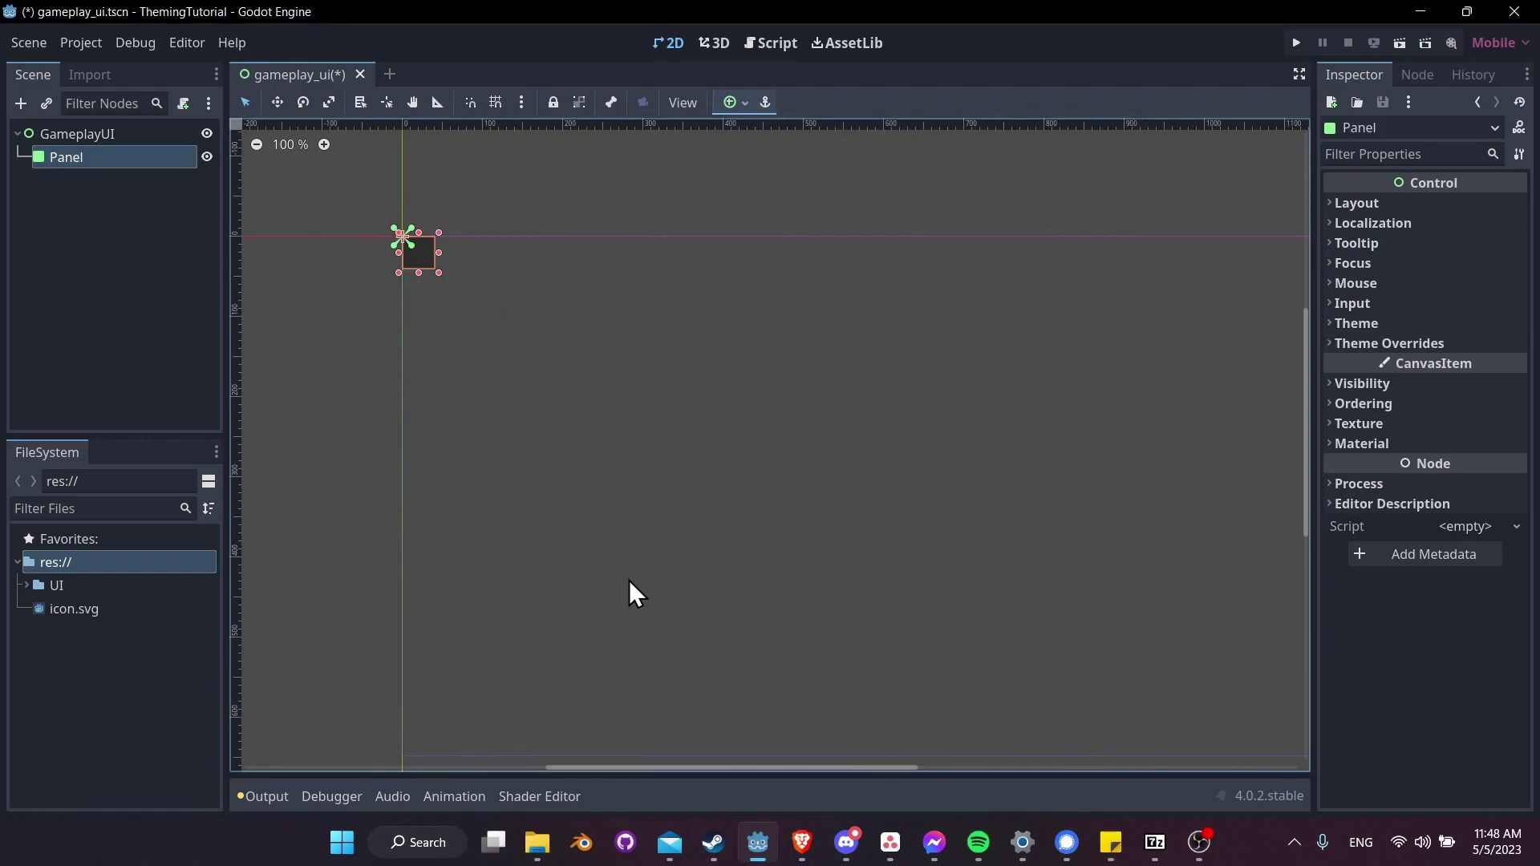
scroll(554, 485, up, 3)
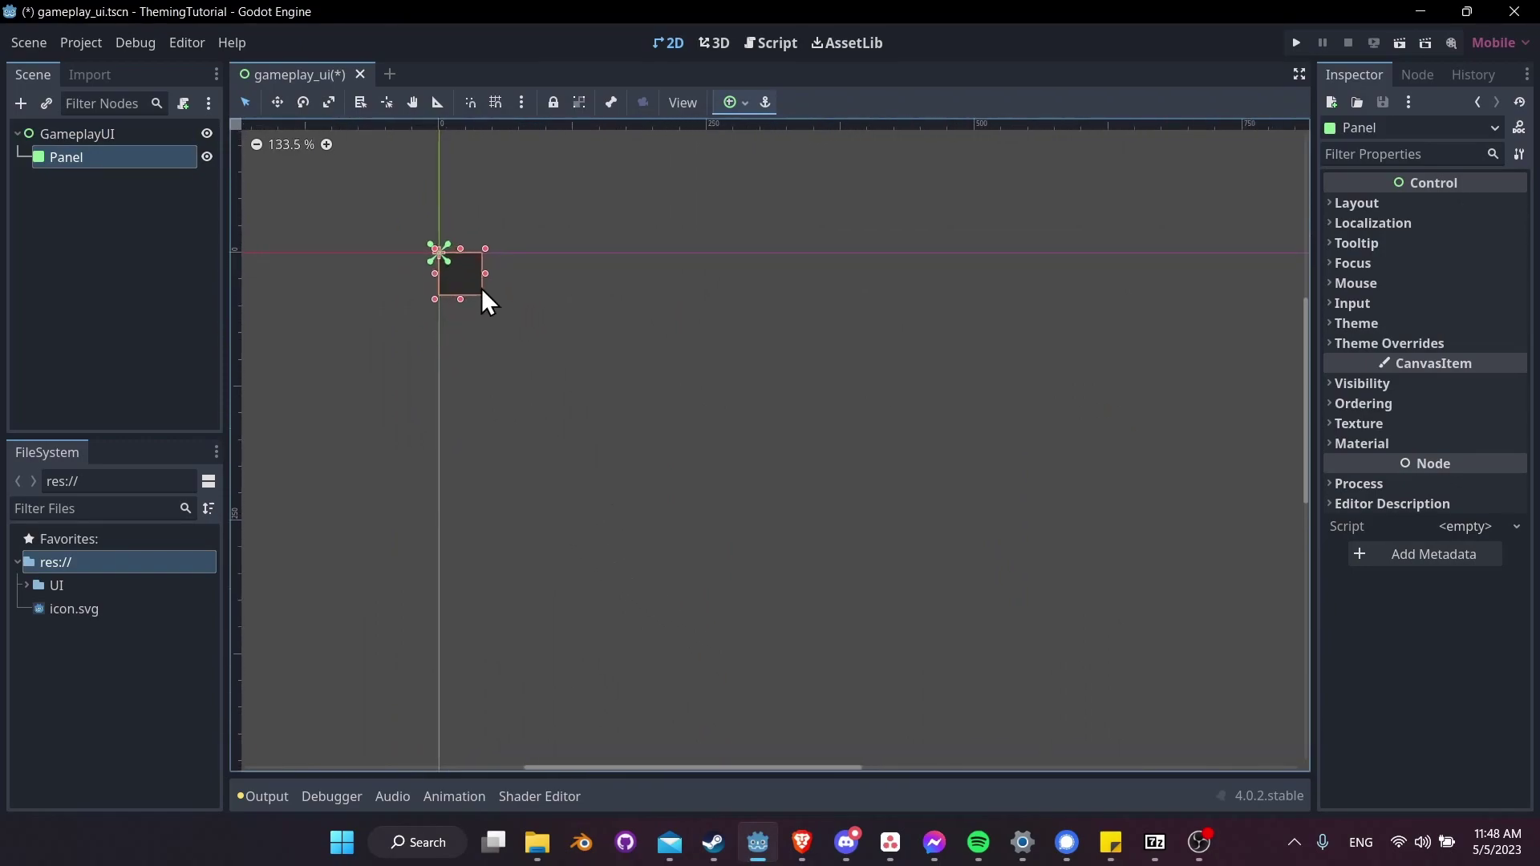
drag(485, 300, 868, 666)
click(138, 171)
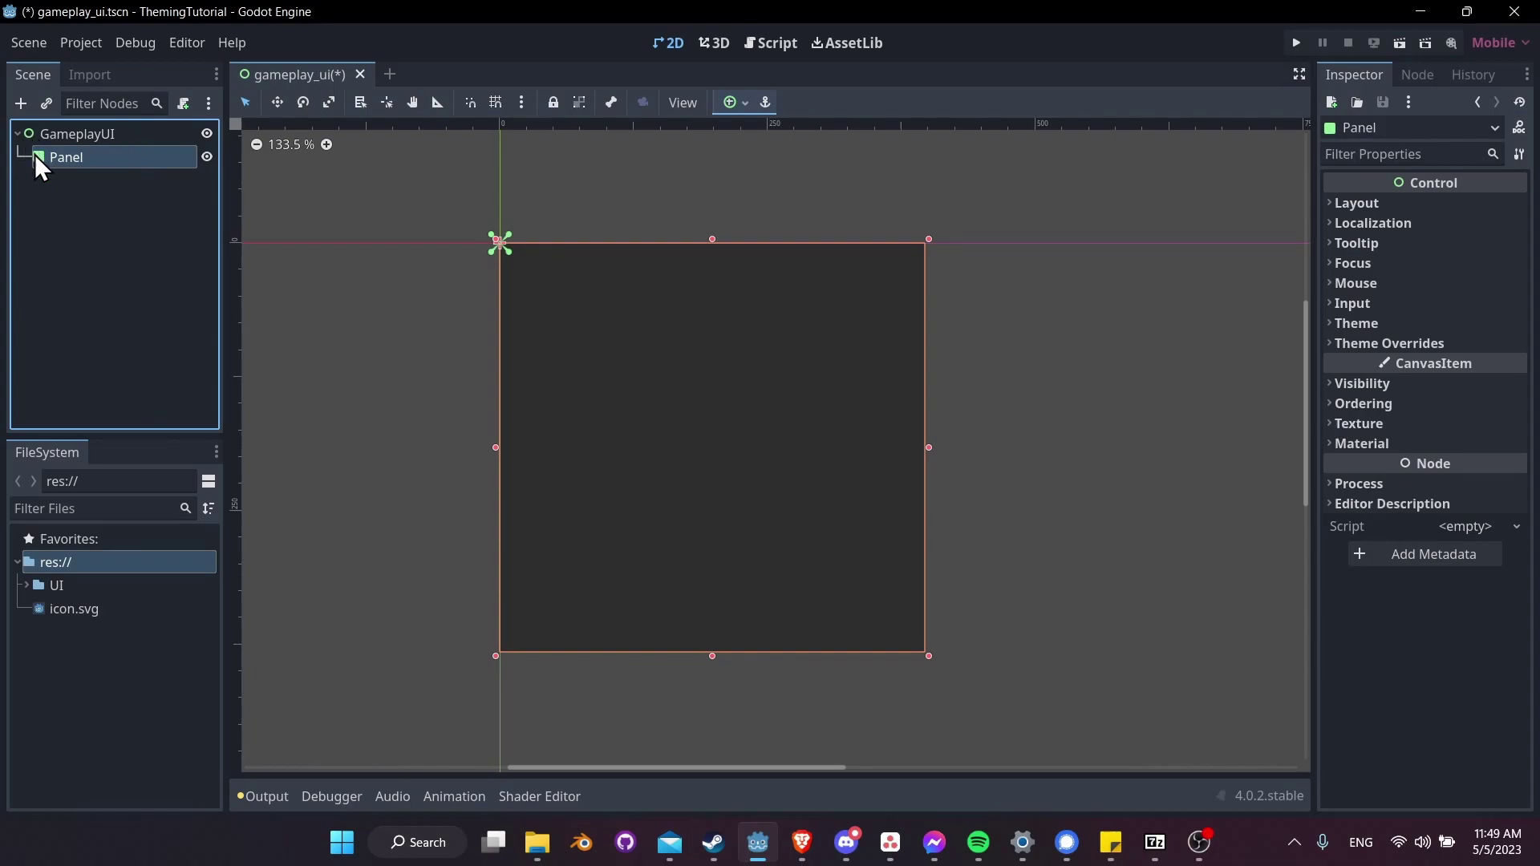
click(88, 135)
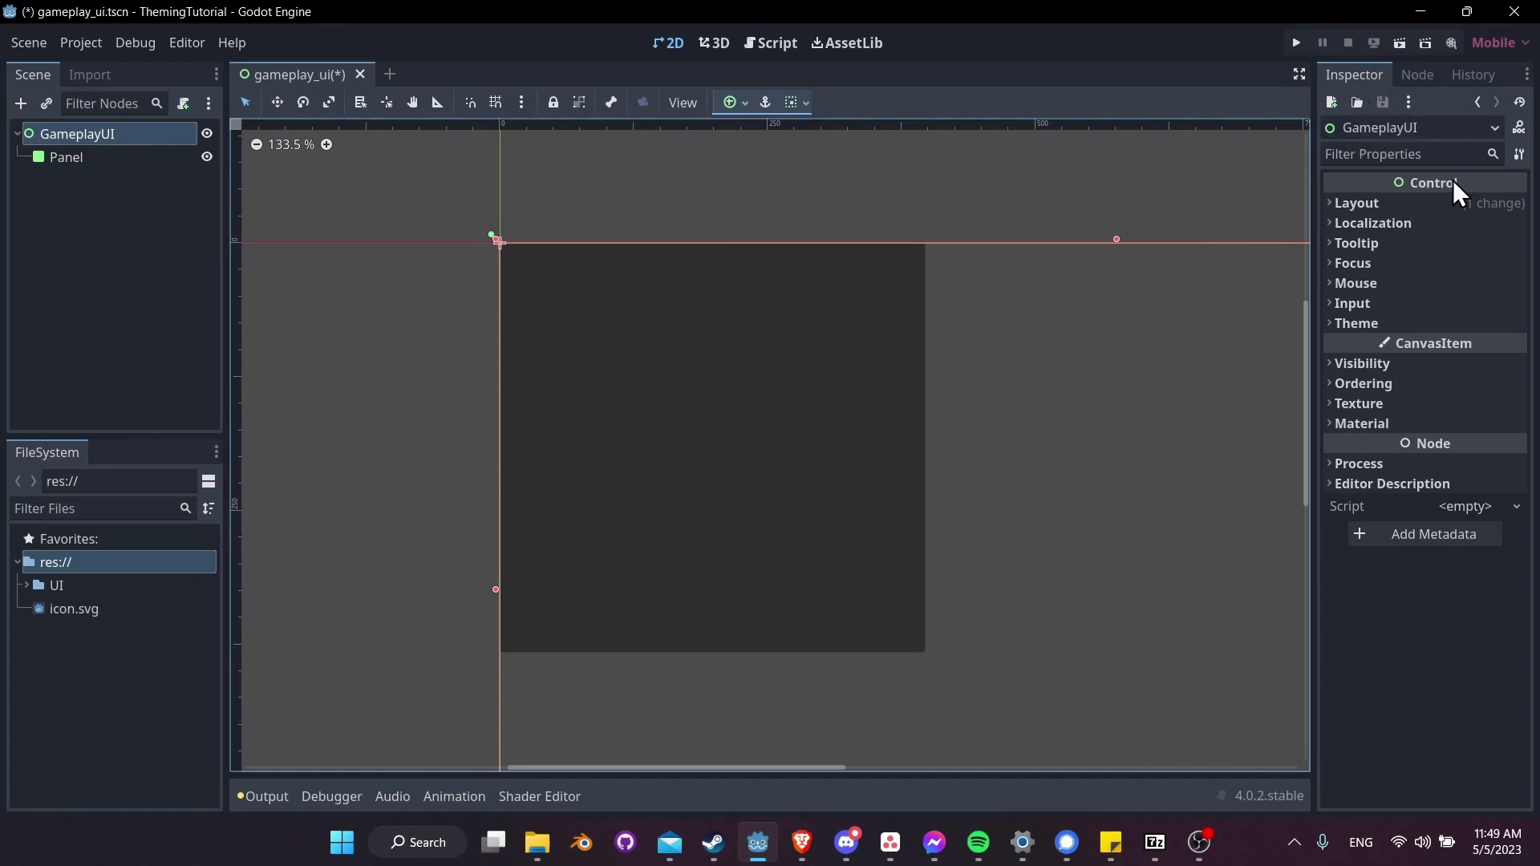
Give GameplayUI's Theme property a New Theme resource and open it in the theme editor
click(1370, 322)
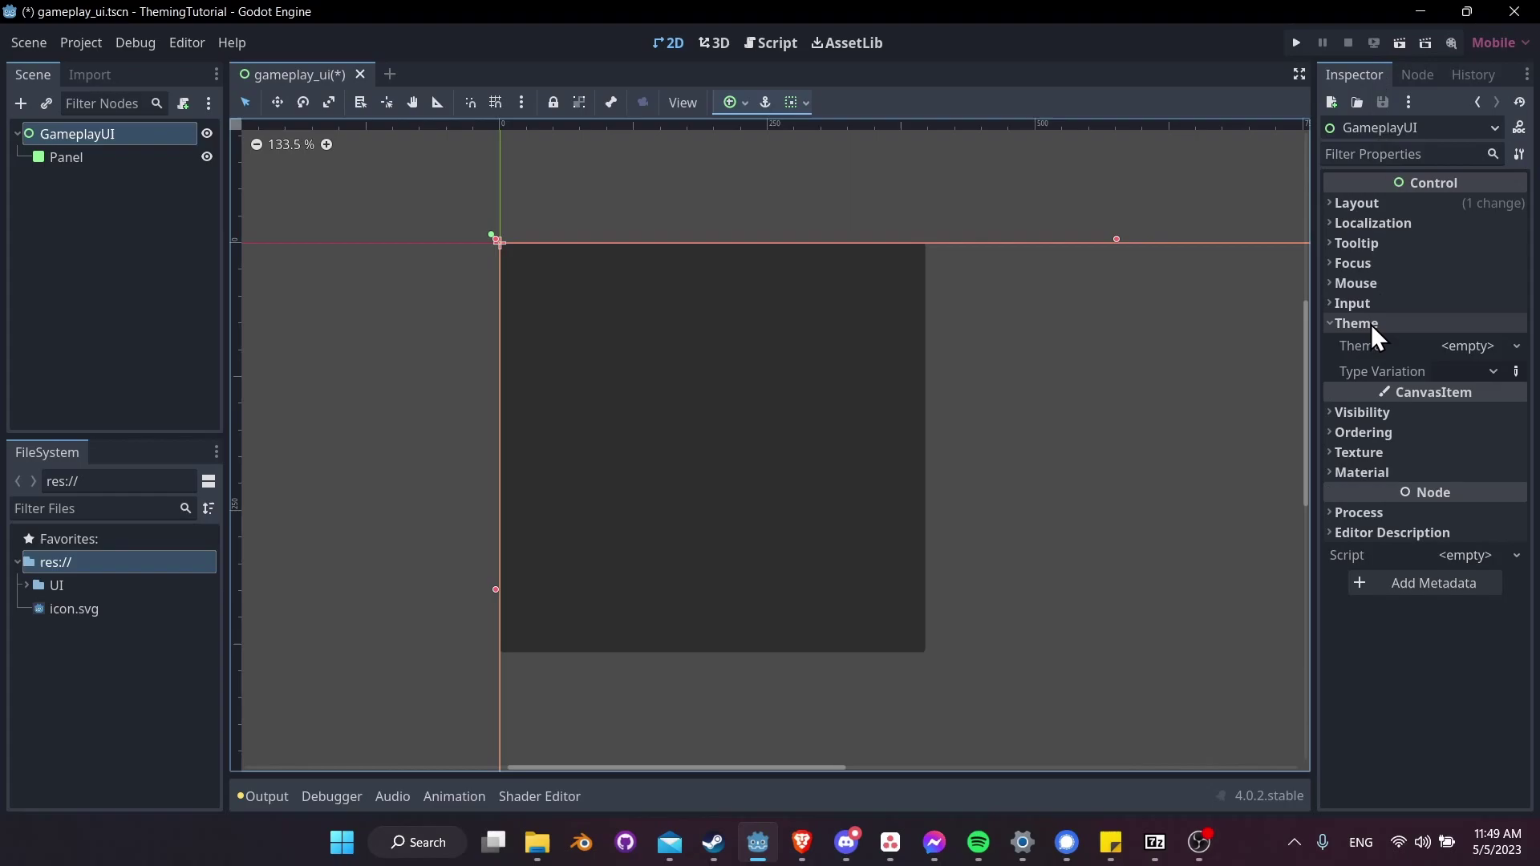
mouse_move(1382, 349)
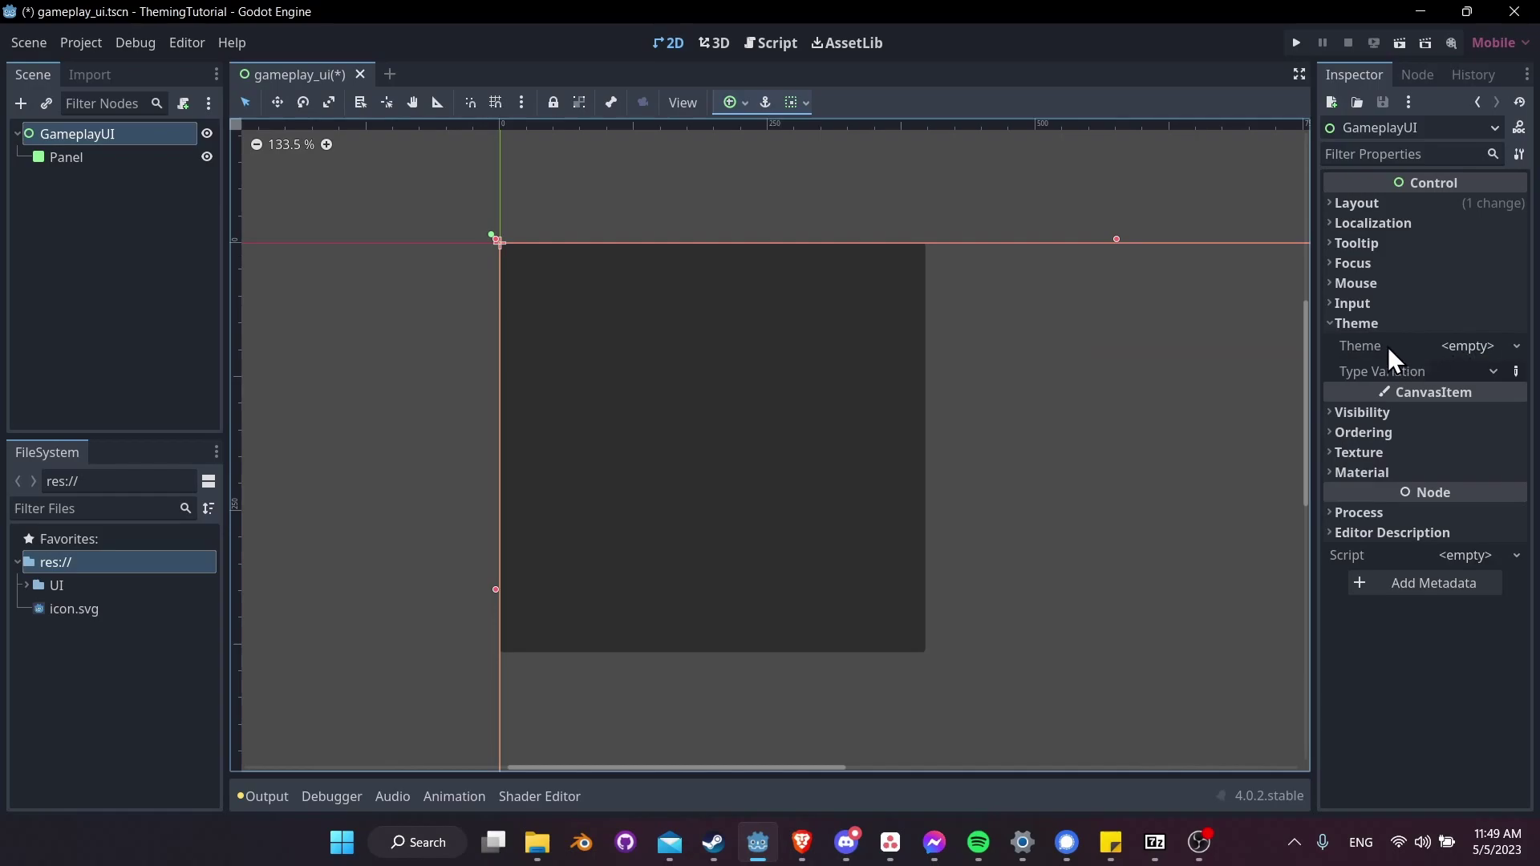
click(1517, 346)
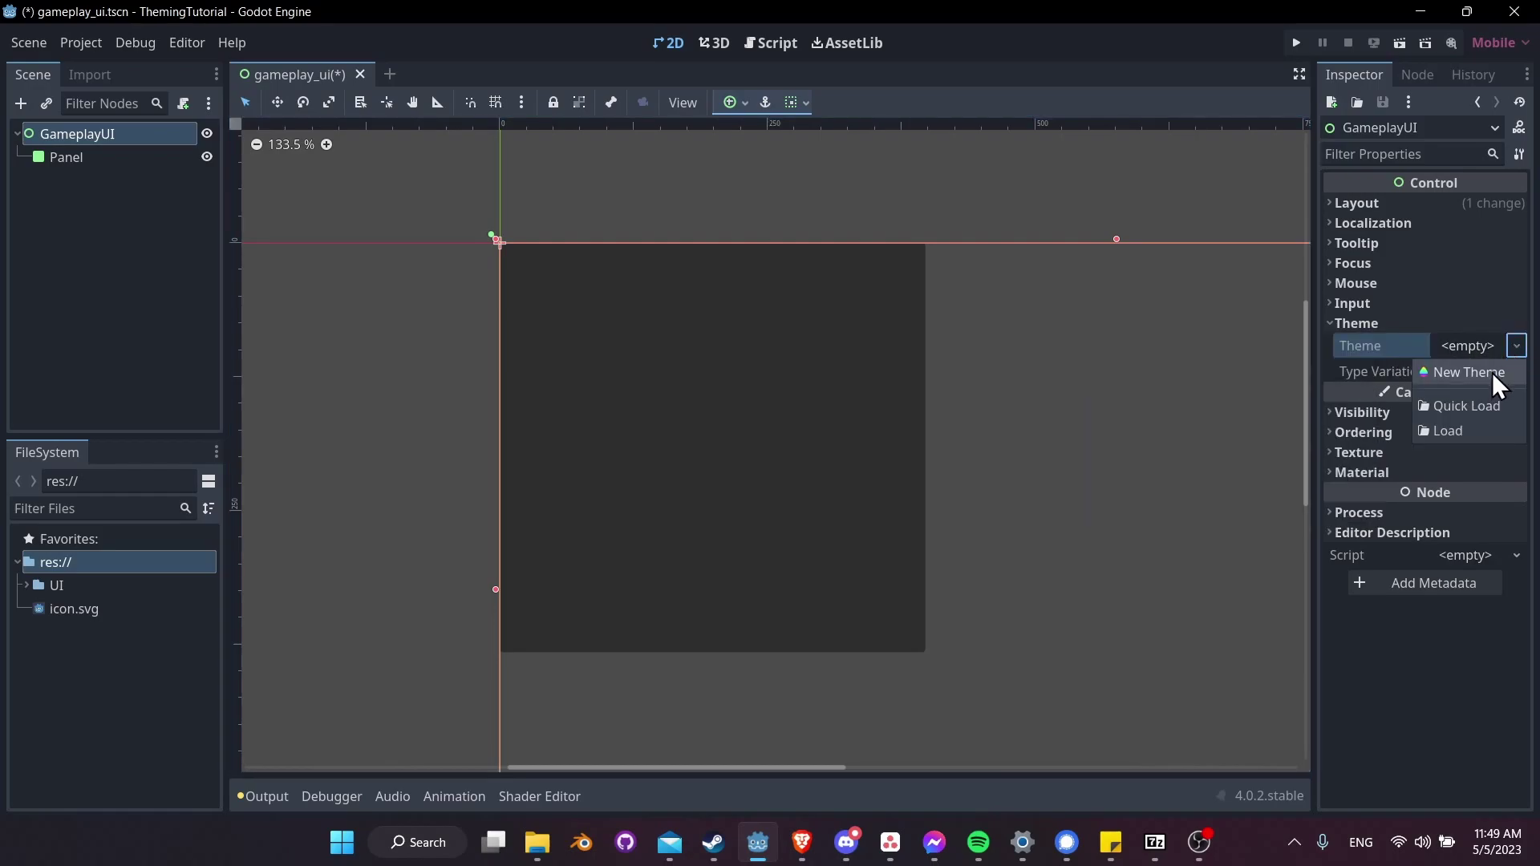
click(1494, 373)
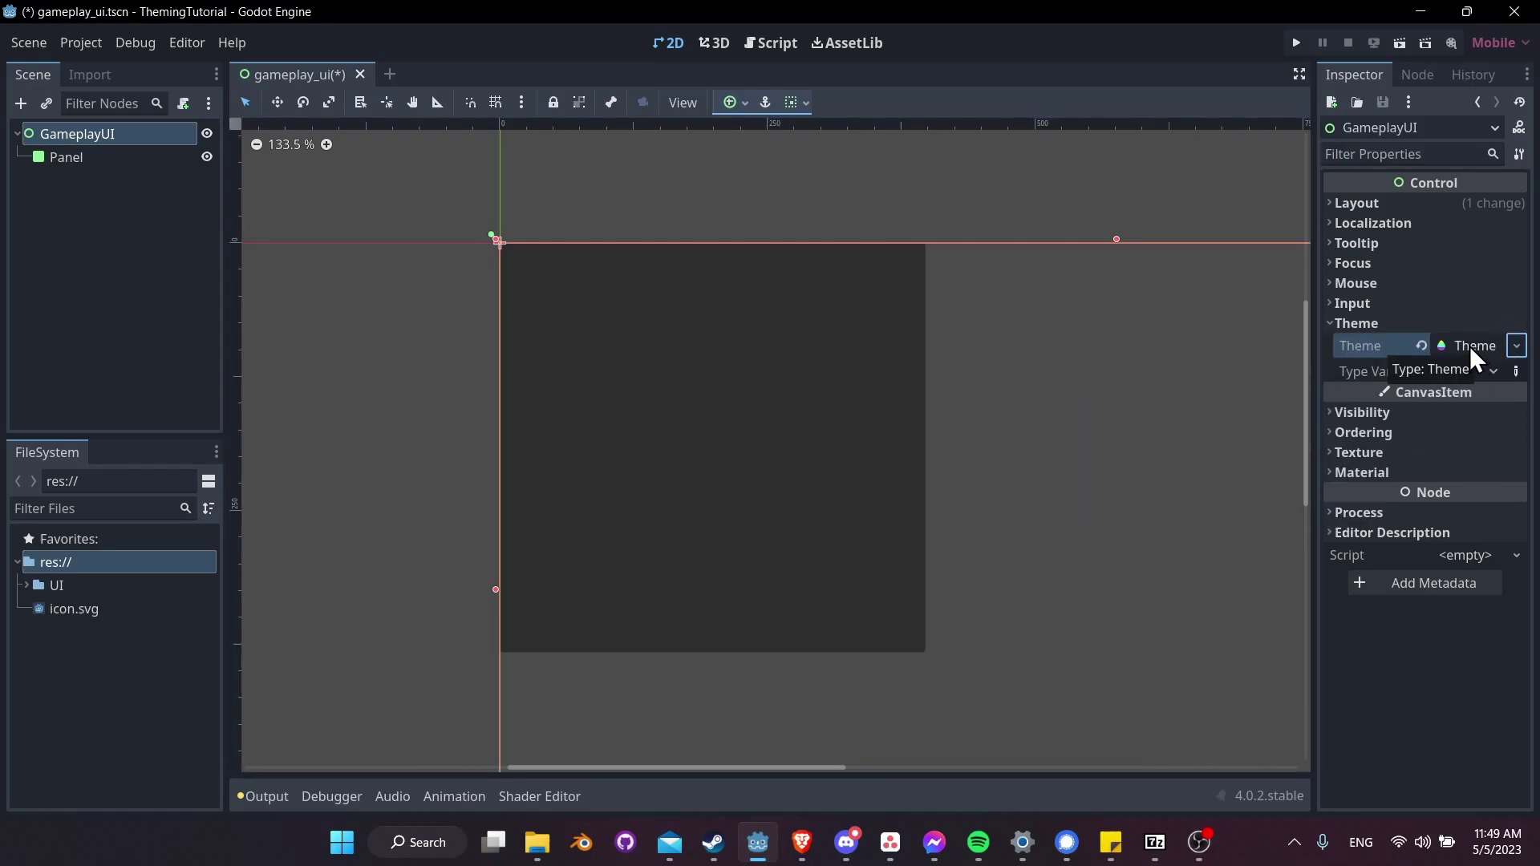
click(1467, 346)
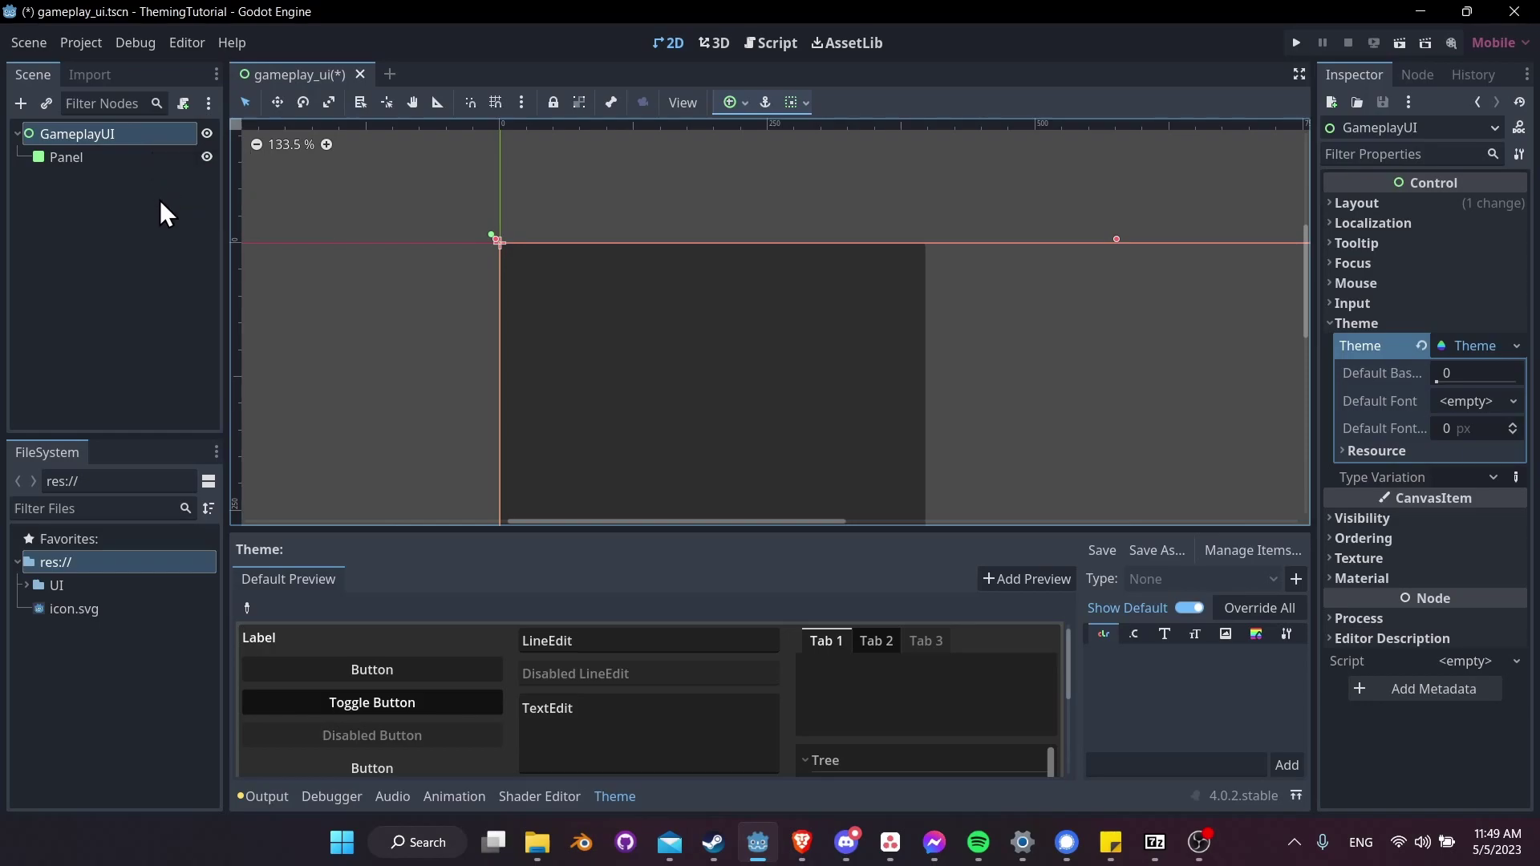
Save the scene, then save GameplayUI's theme as base_theme.tres in res://UI
key(ctrl+s)
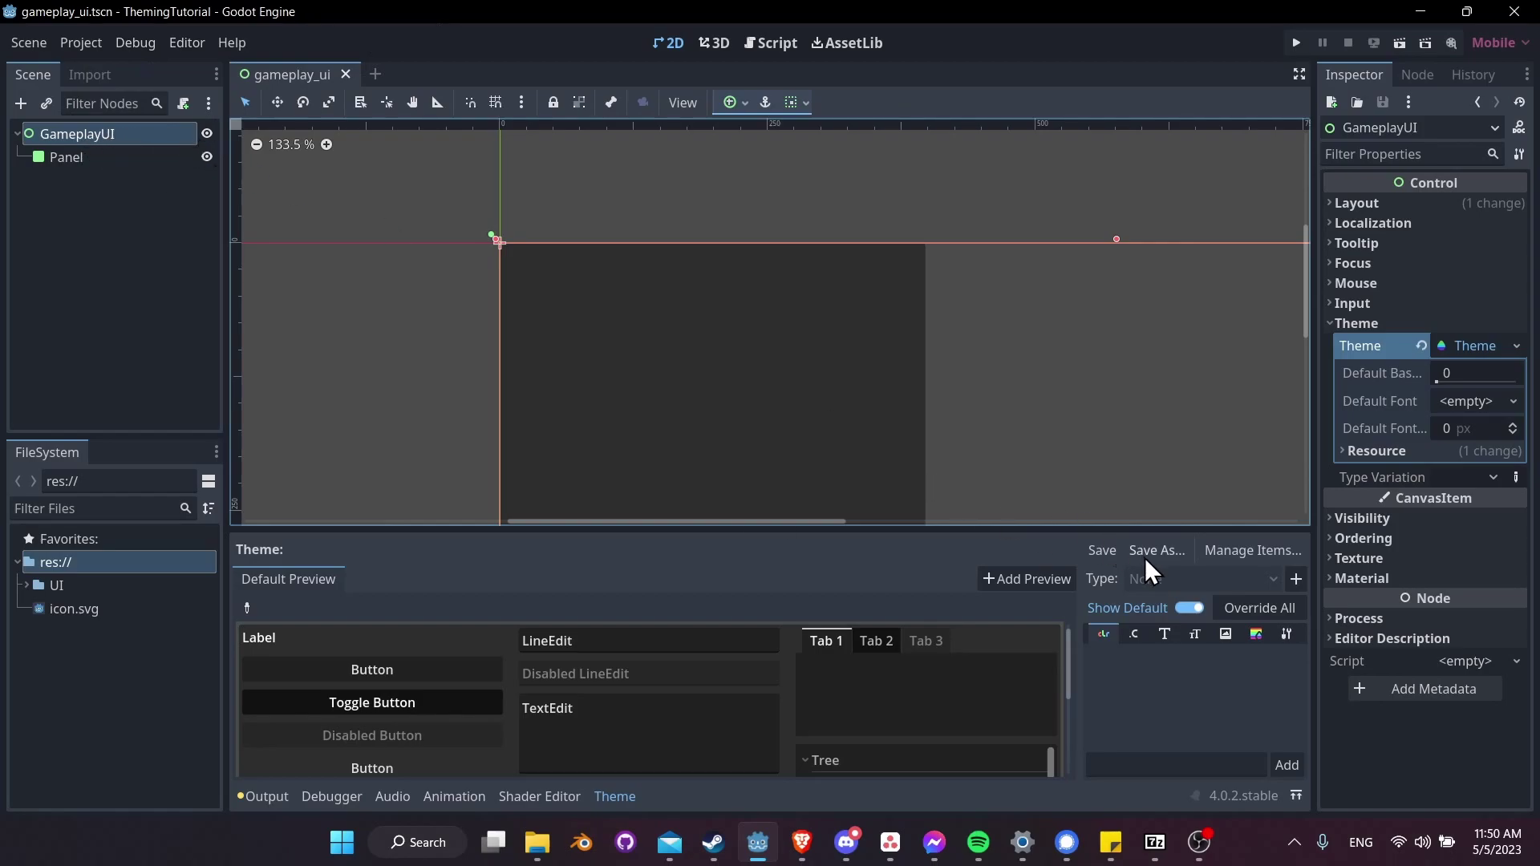
drag(1131, 530, 1123, 476)
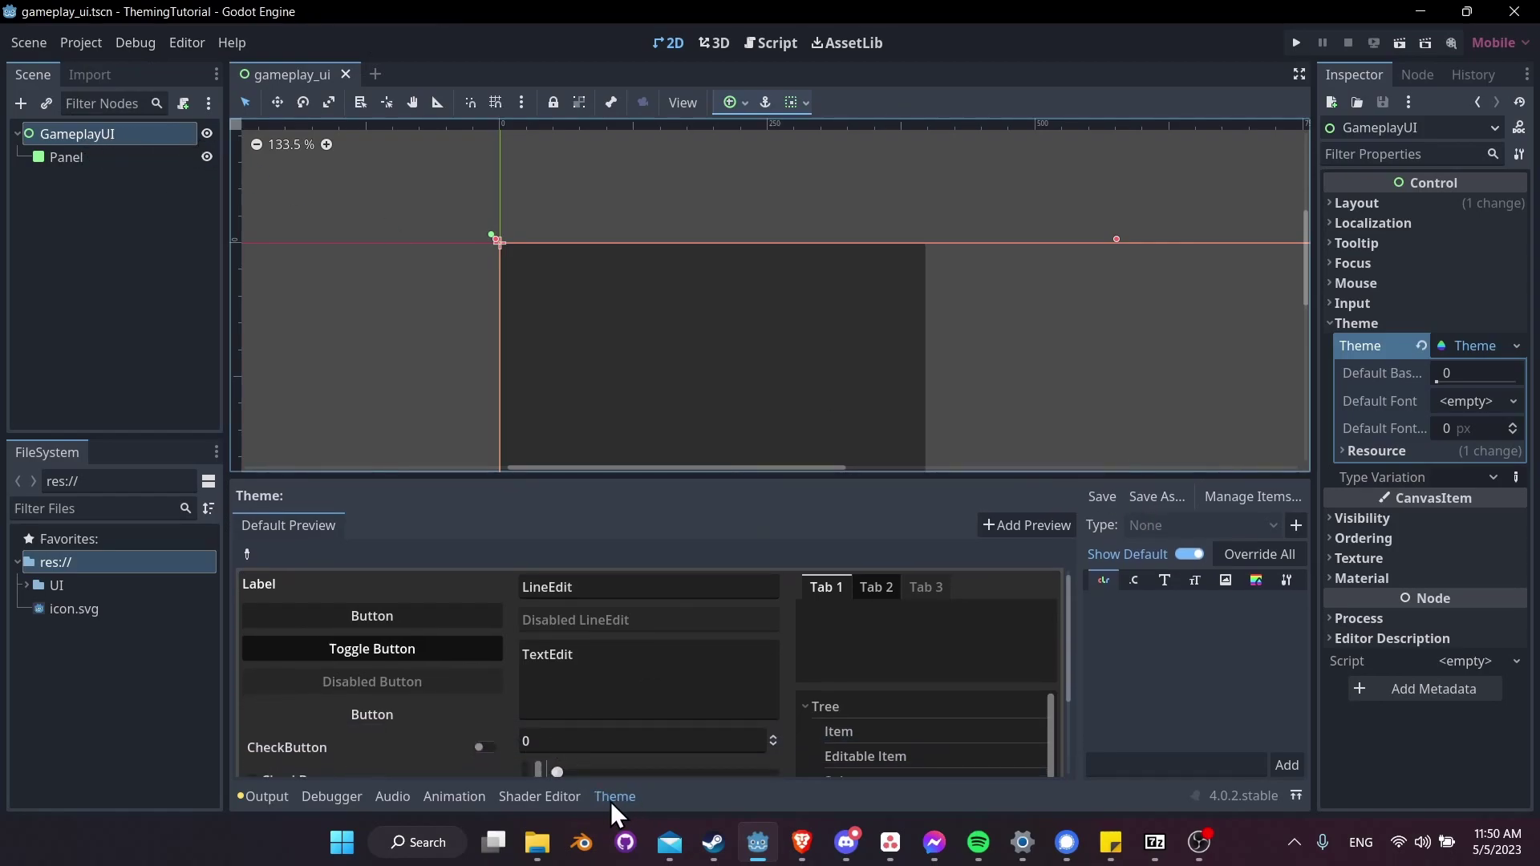
click(1164, 496)
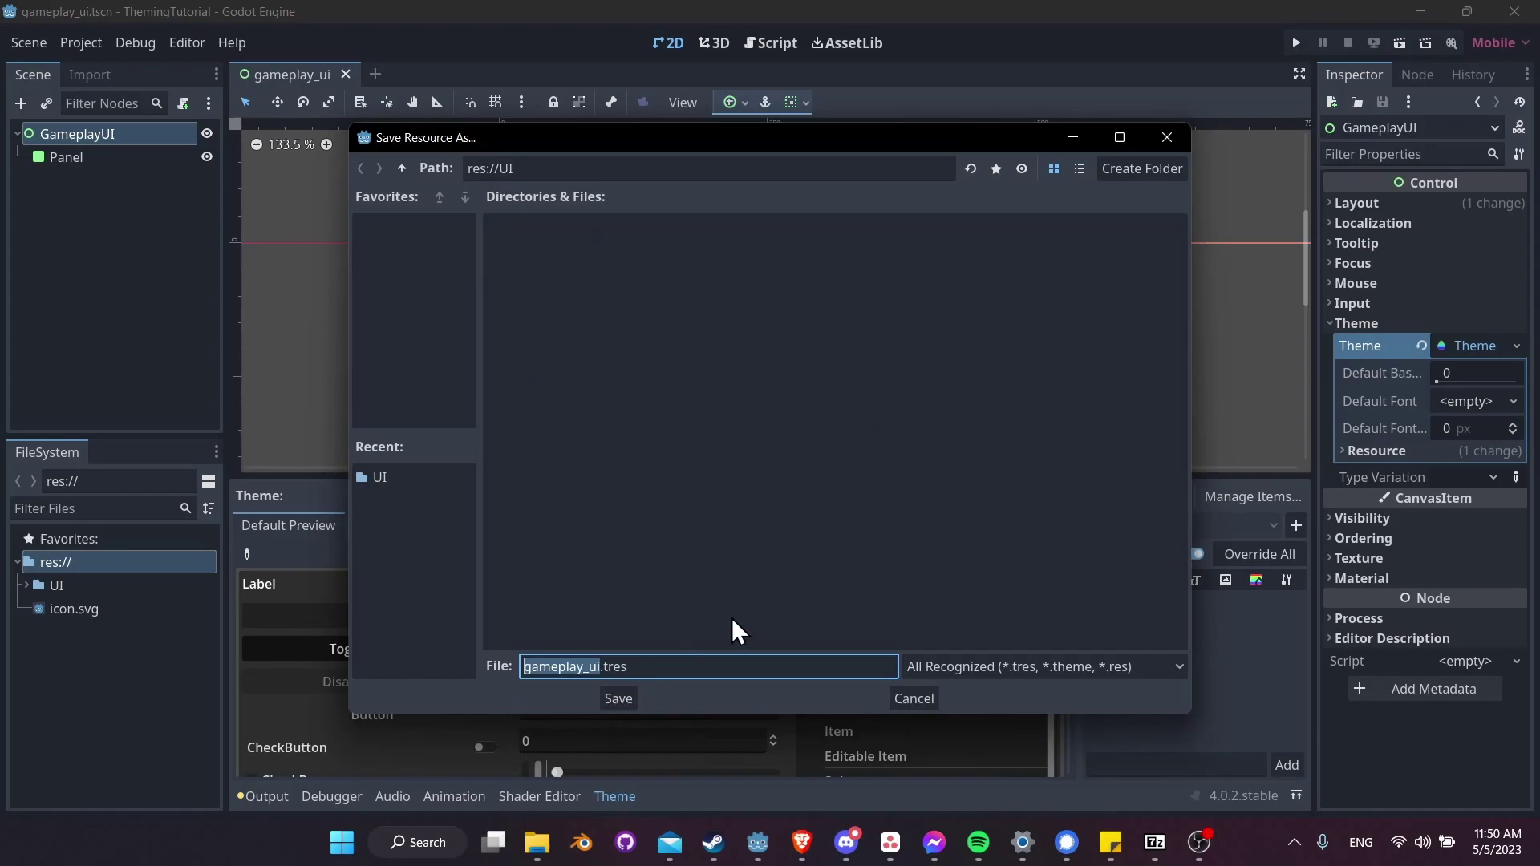
key(BackSpace)
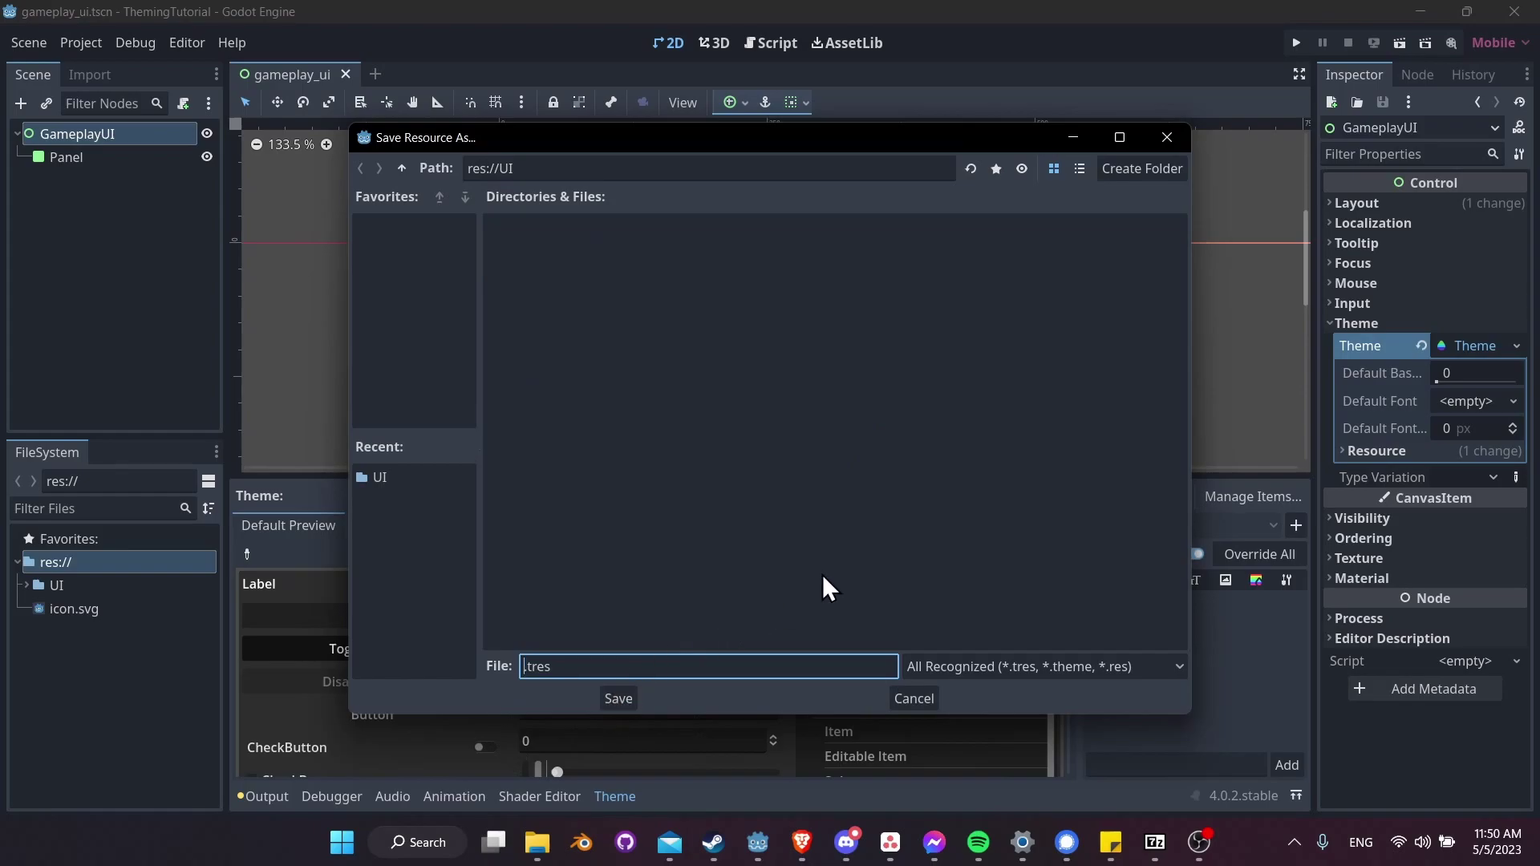
text(base_theme)
click(610, 700)
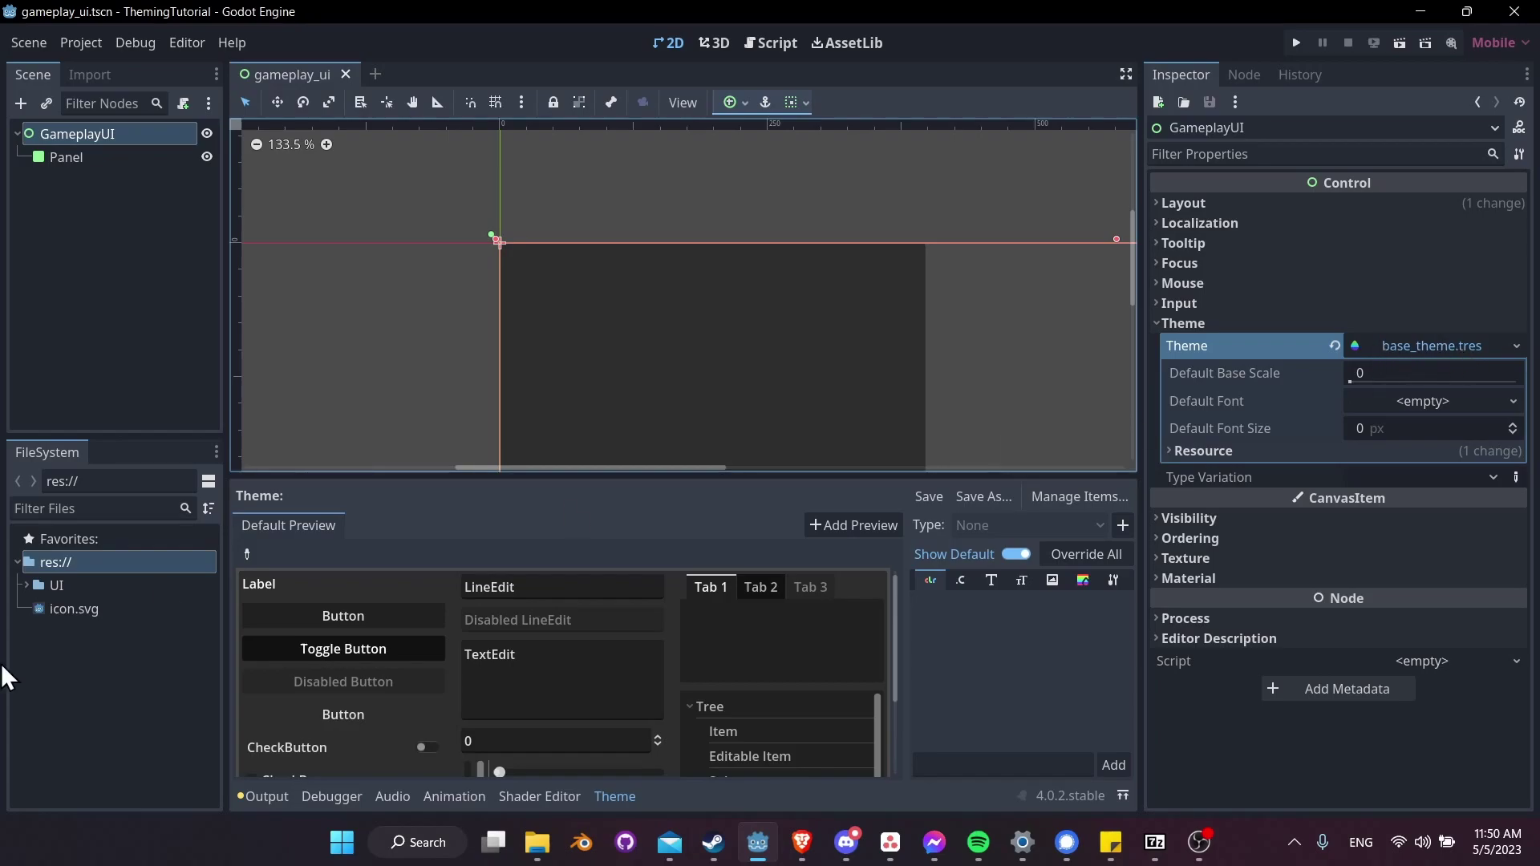
Show the UI folder contents and resize the panels to enlarge the base_theme.tres preview
click(25, 586)
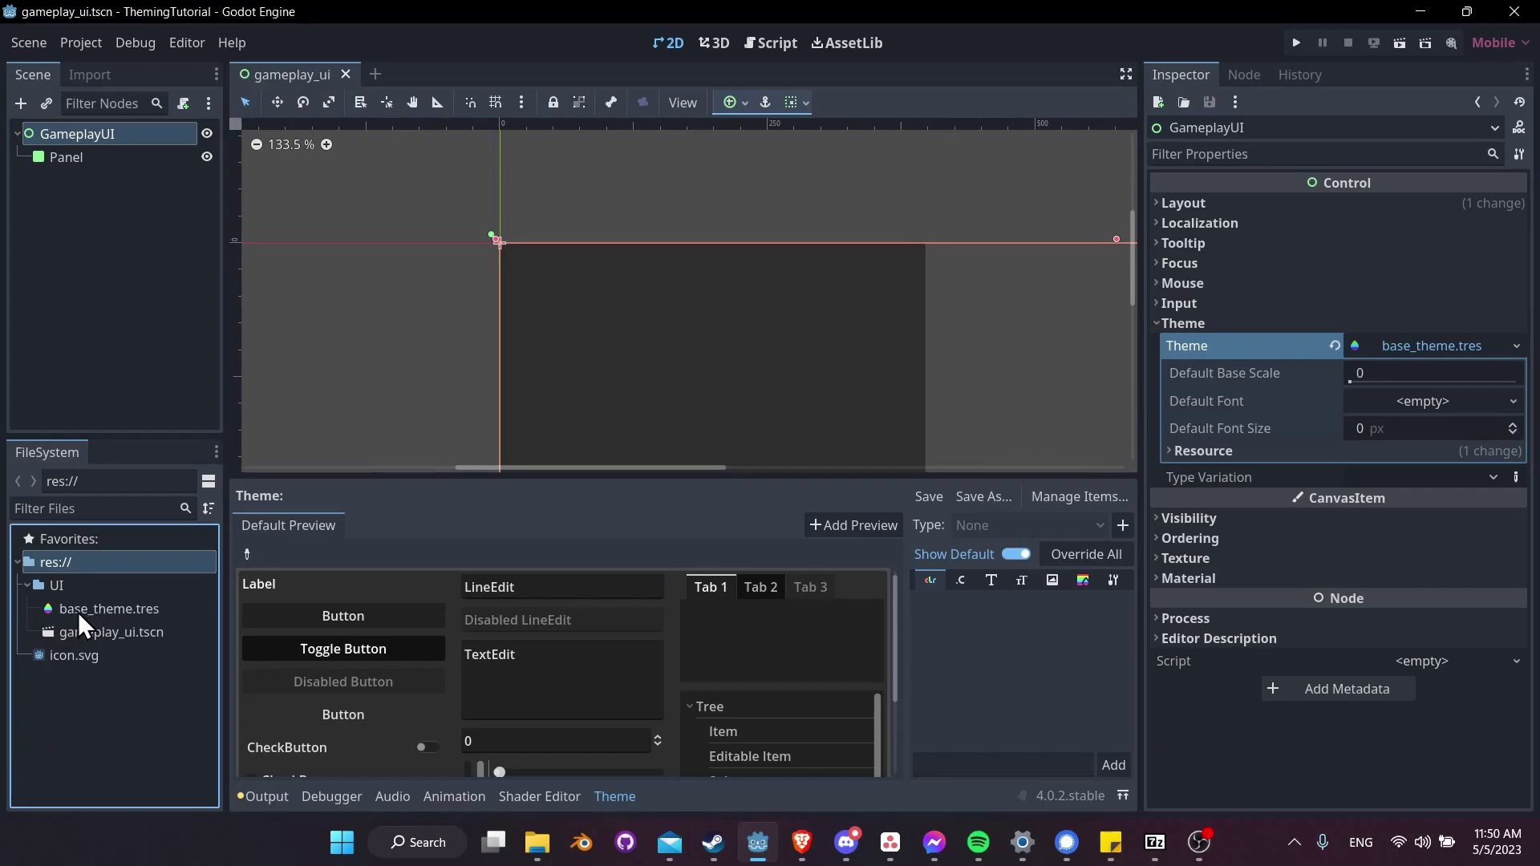
drag(430, 473, 361, 313)
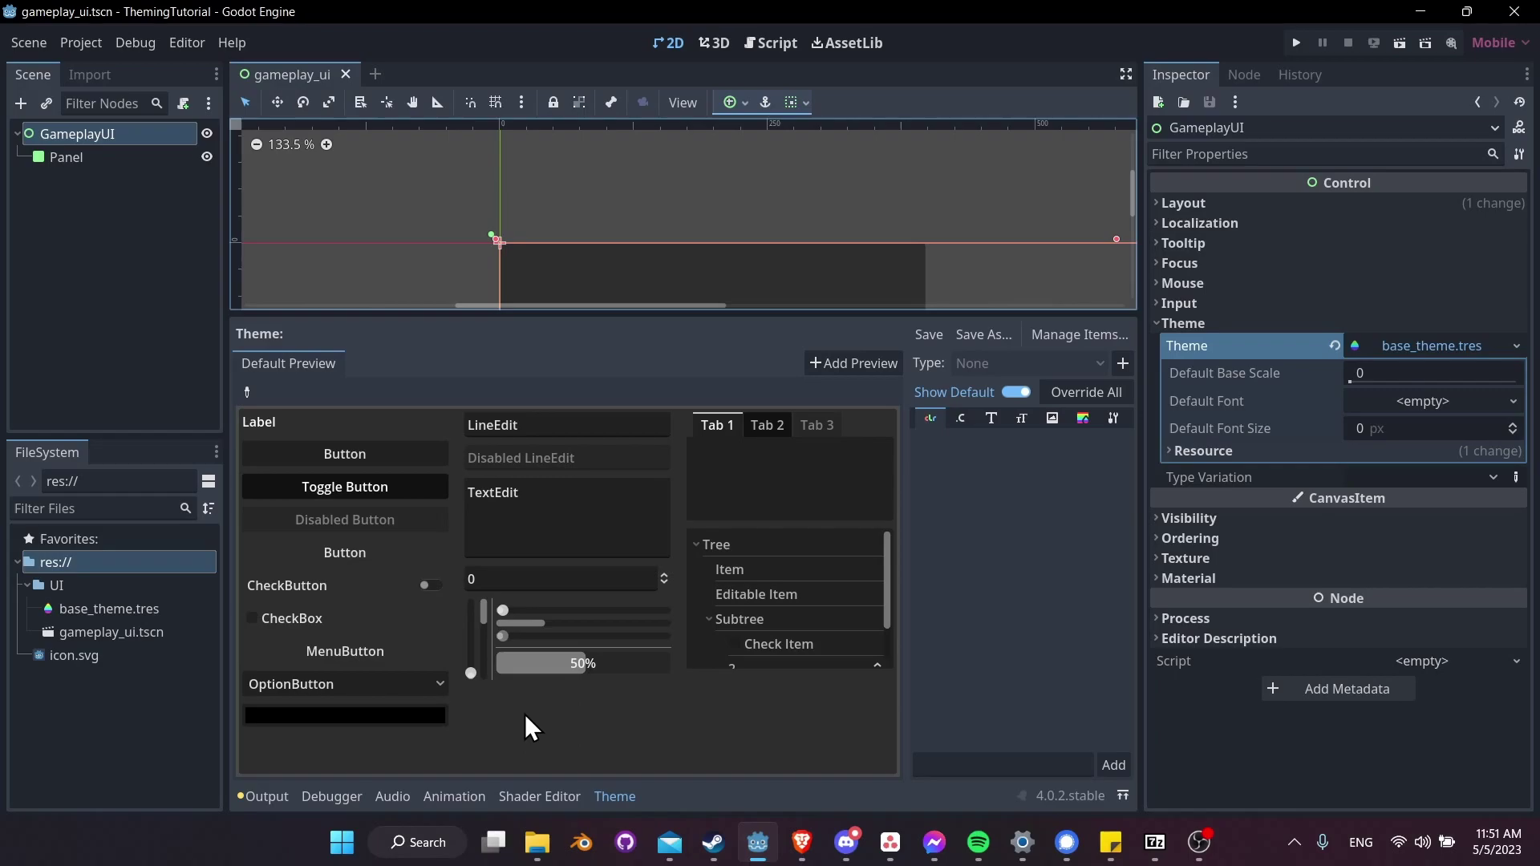
drag(701, 315, 727, 405)
scroll(541, 237, down, 3)
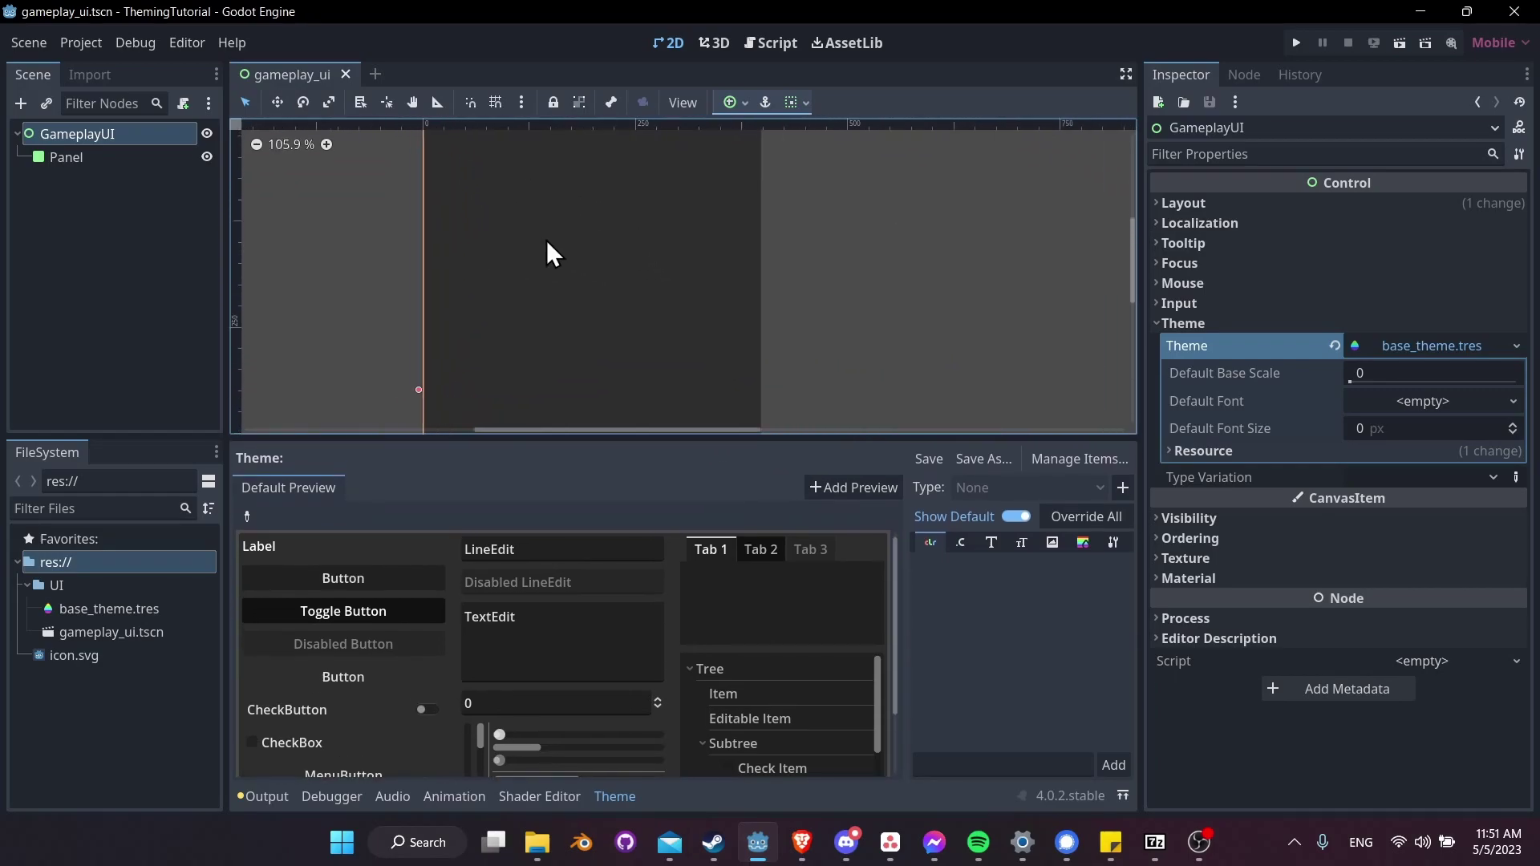
drag(666, 439, 714, 331)
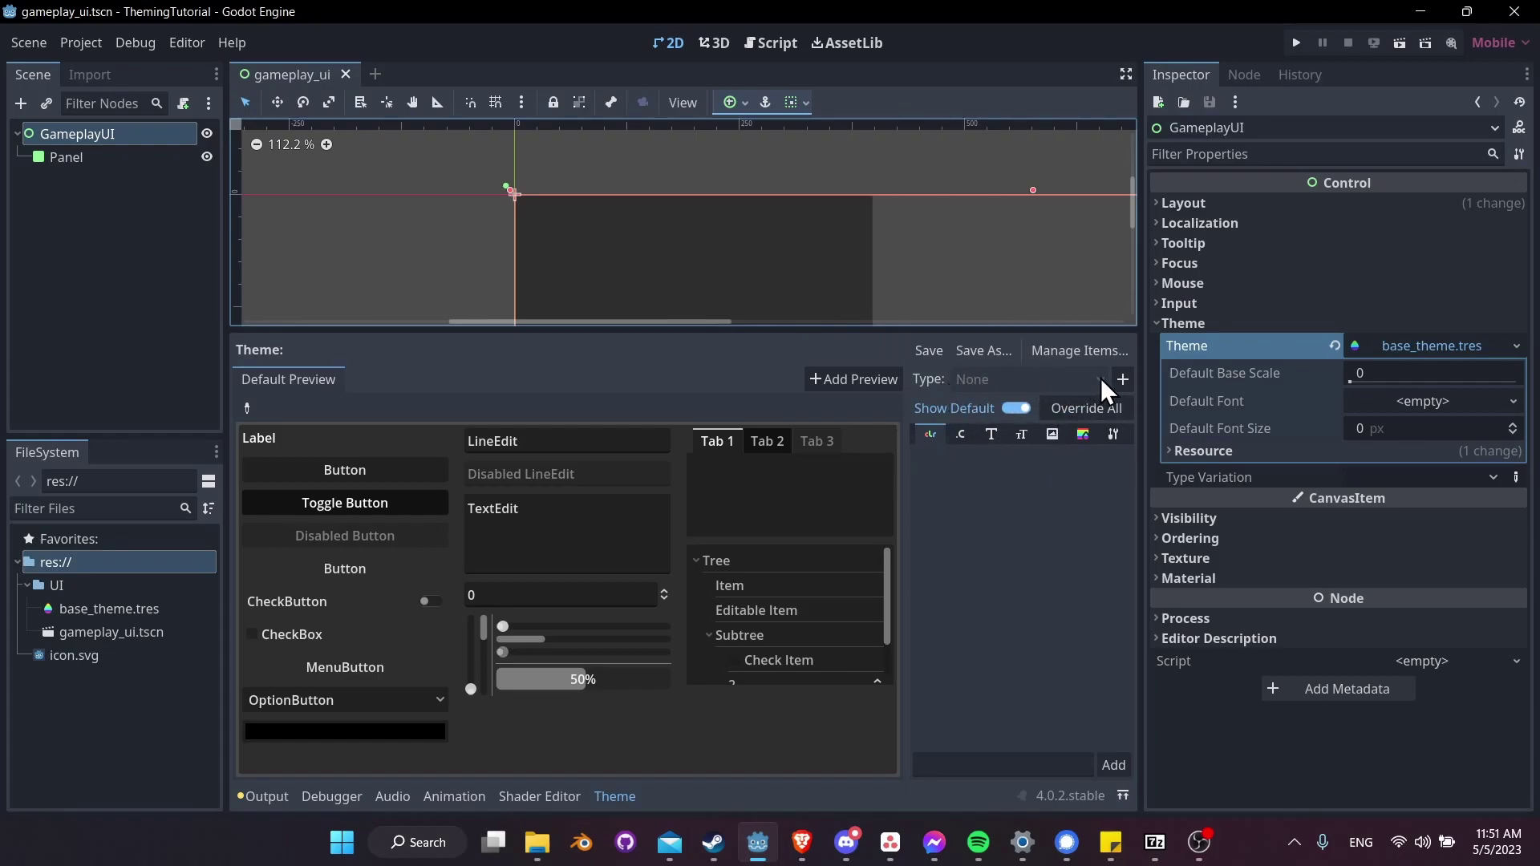
Add PanelContainer as an item type in base_theme.tres, filtering the list by 'panel'
click(1126, 381)
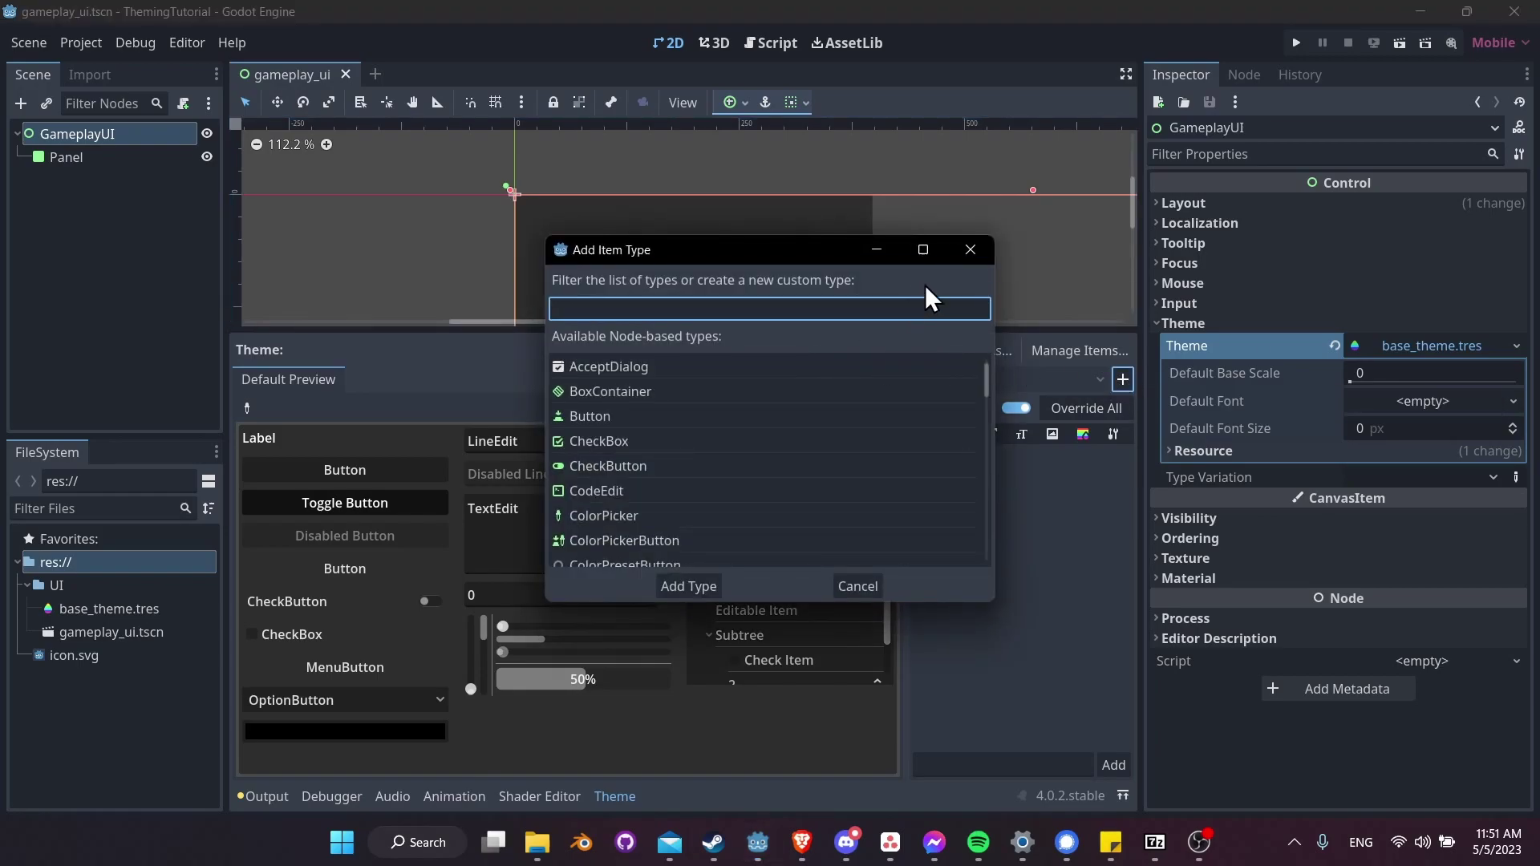
text(panel)
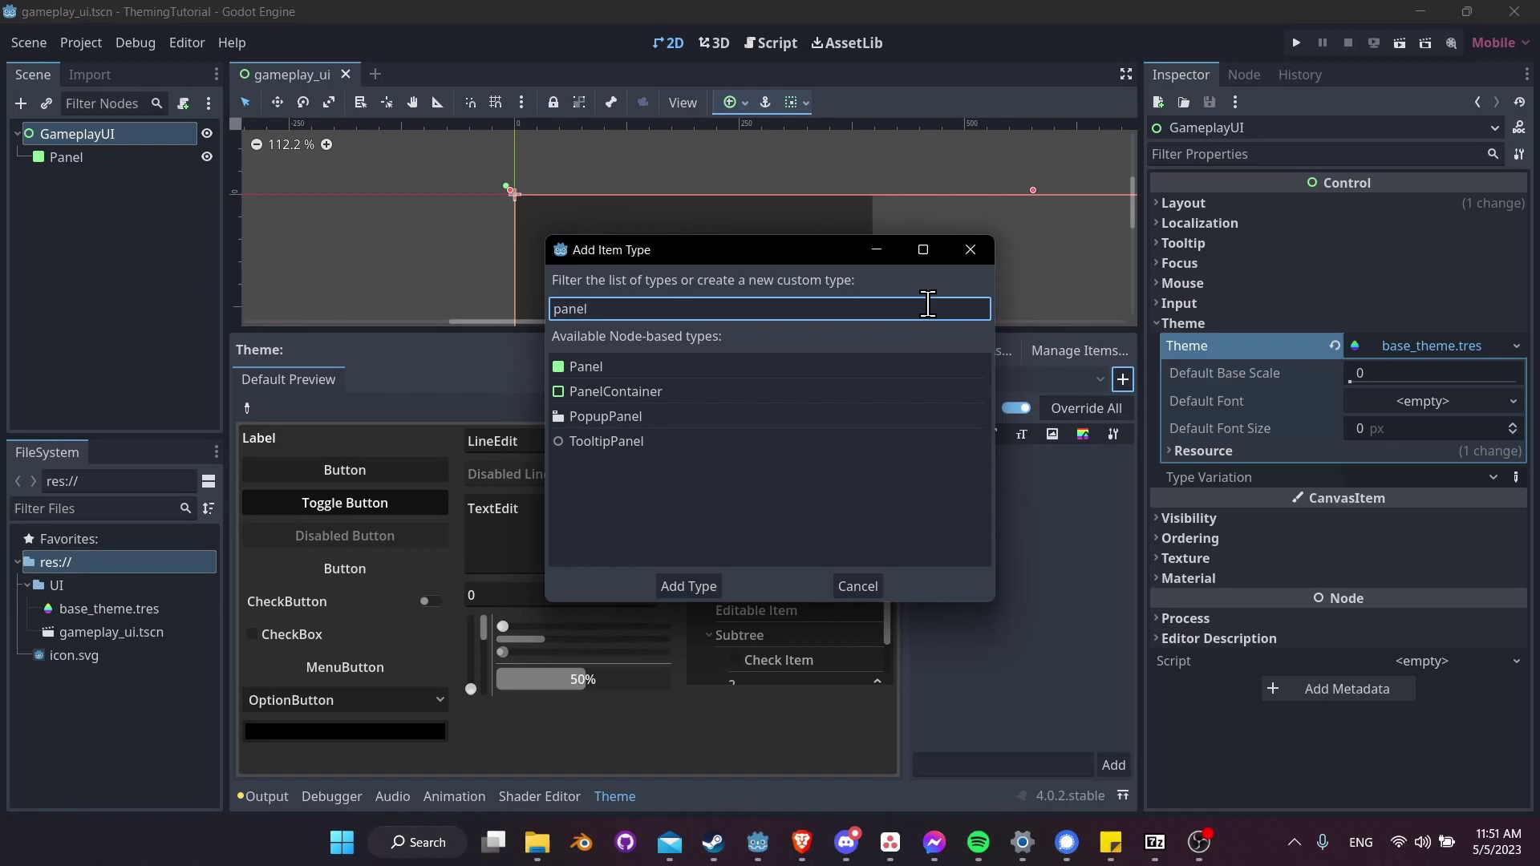
click(719, 392)
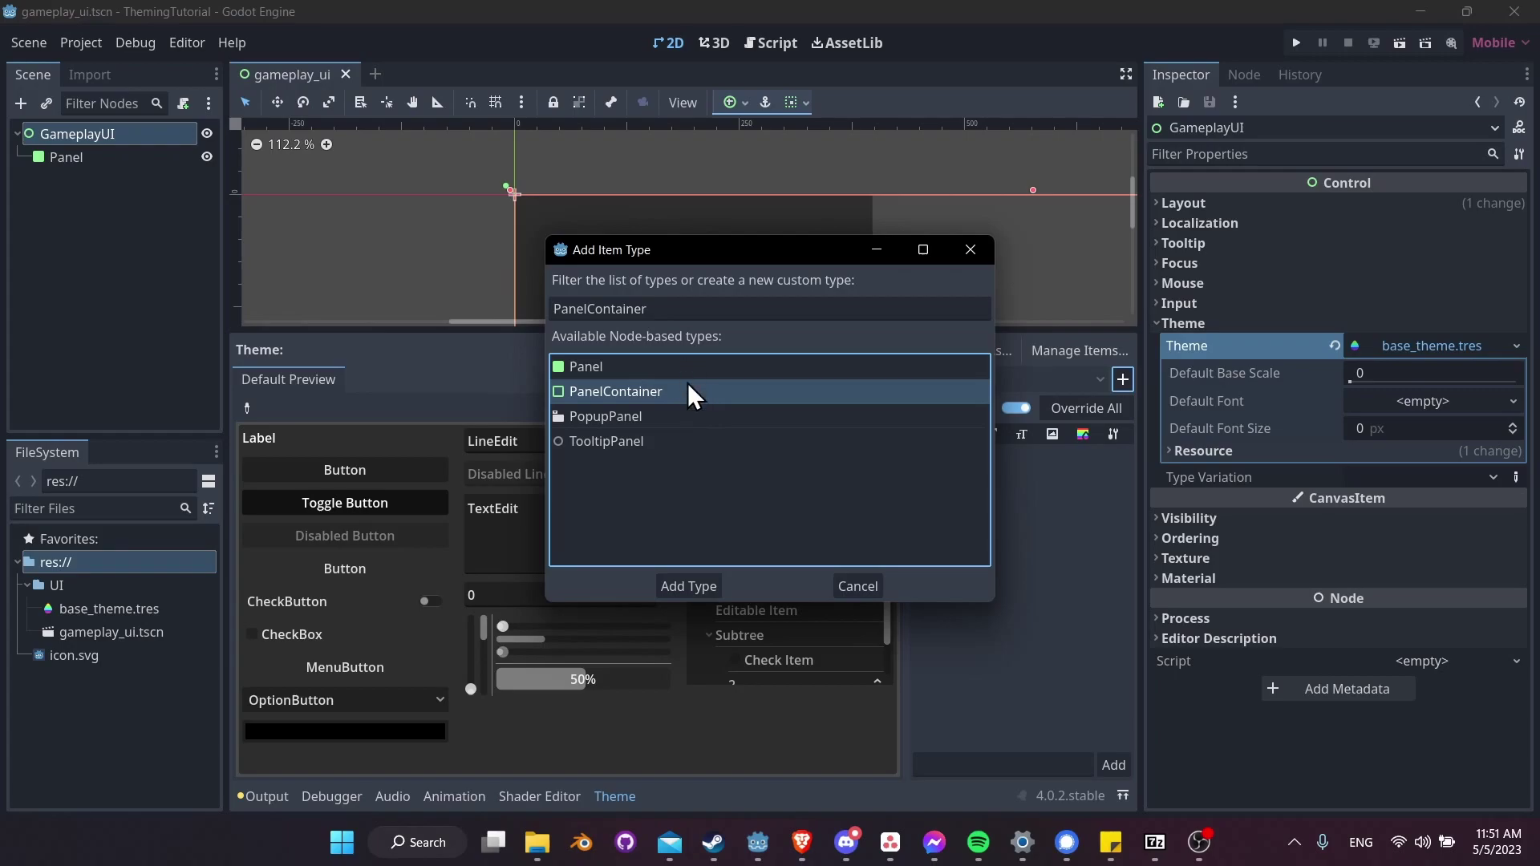
click(685, 364)
click(687, 386)
key(Up)
key(Down)
click(692, 584)
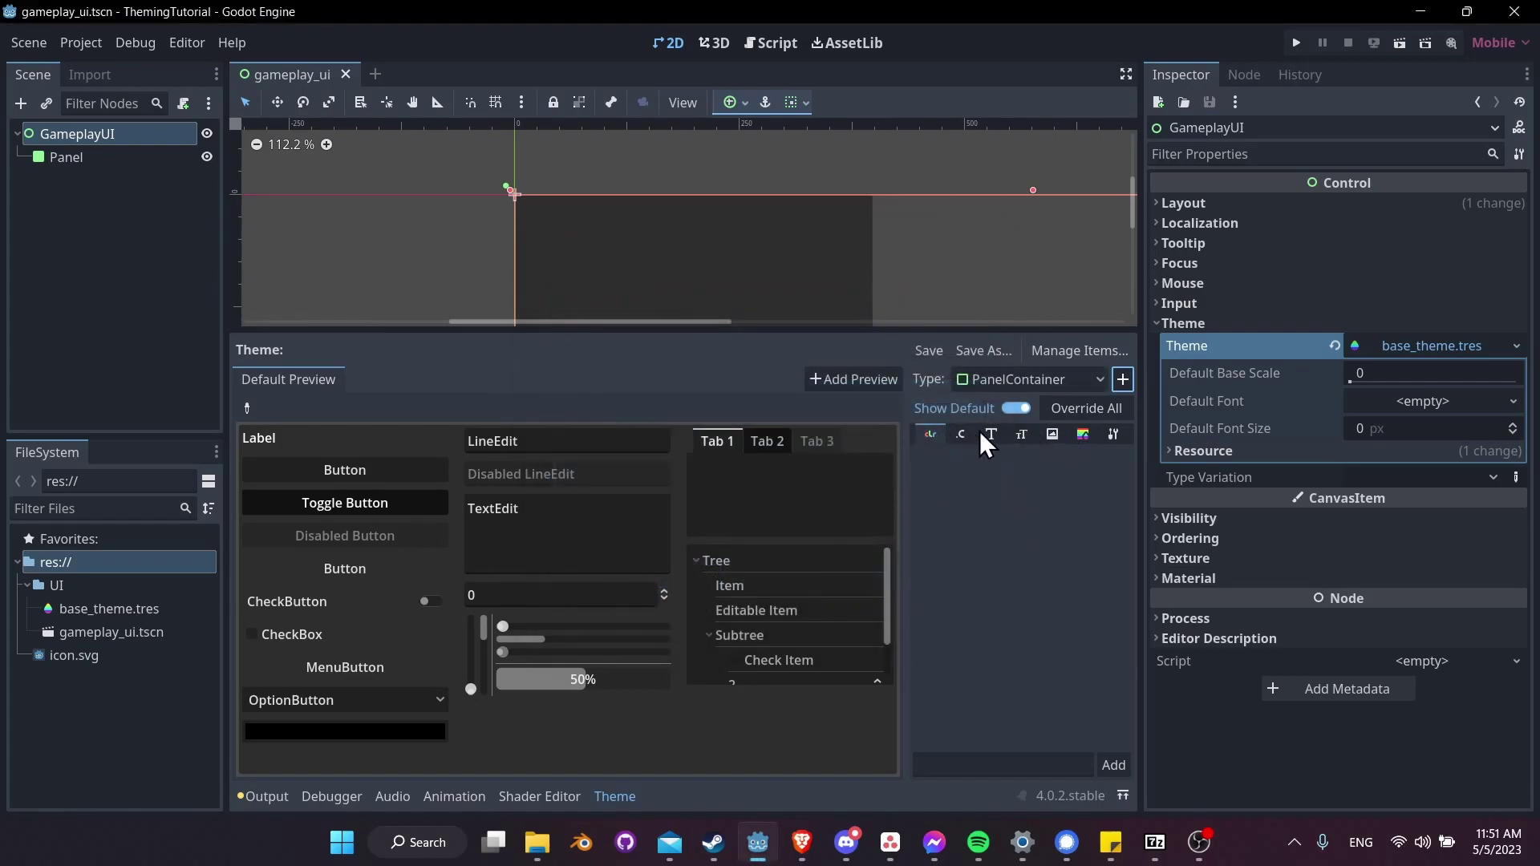
In the StyleBox tab, give PanelContainer's panel item a New StyleBoxFlat and open it
click(1082, 434)
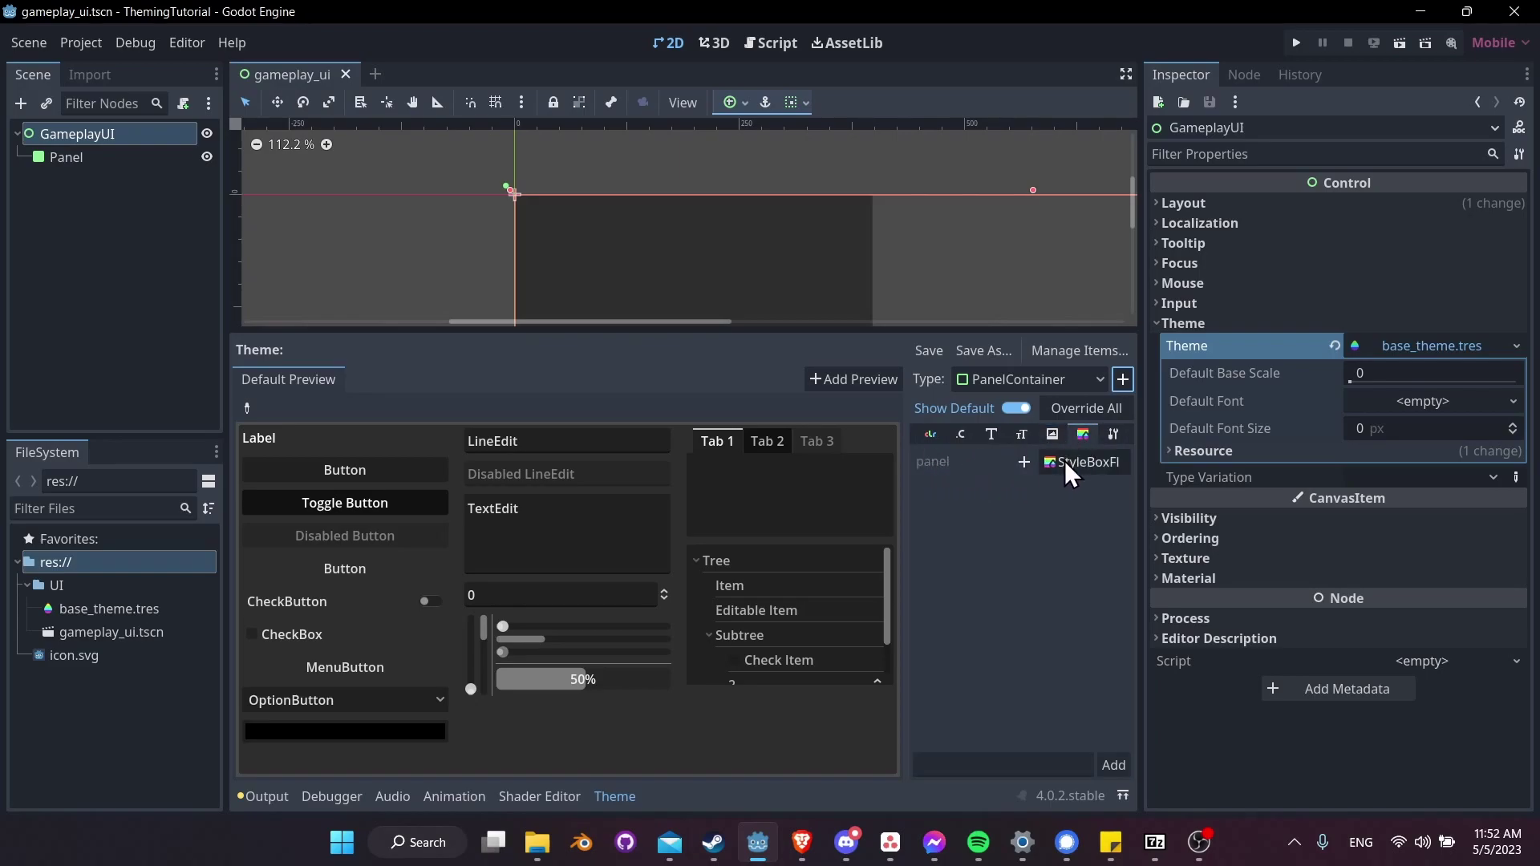
drag(905, 461, 812, 464)
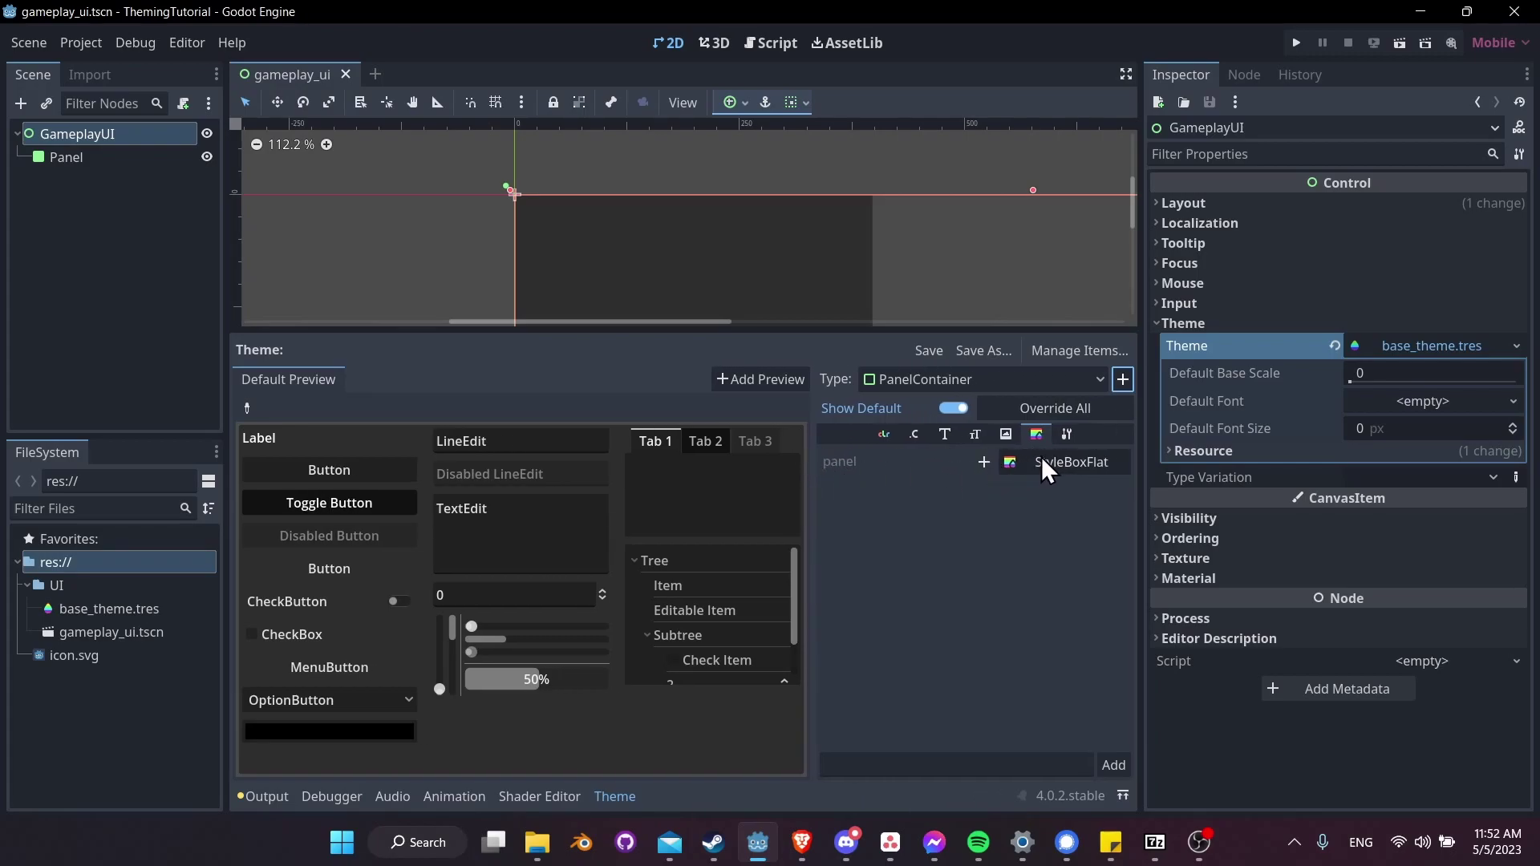
click(984, 463)
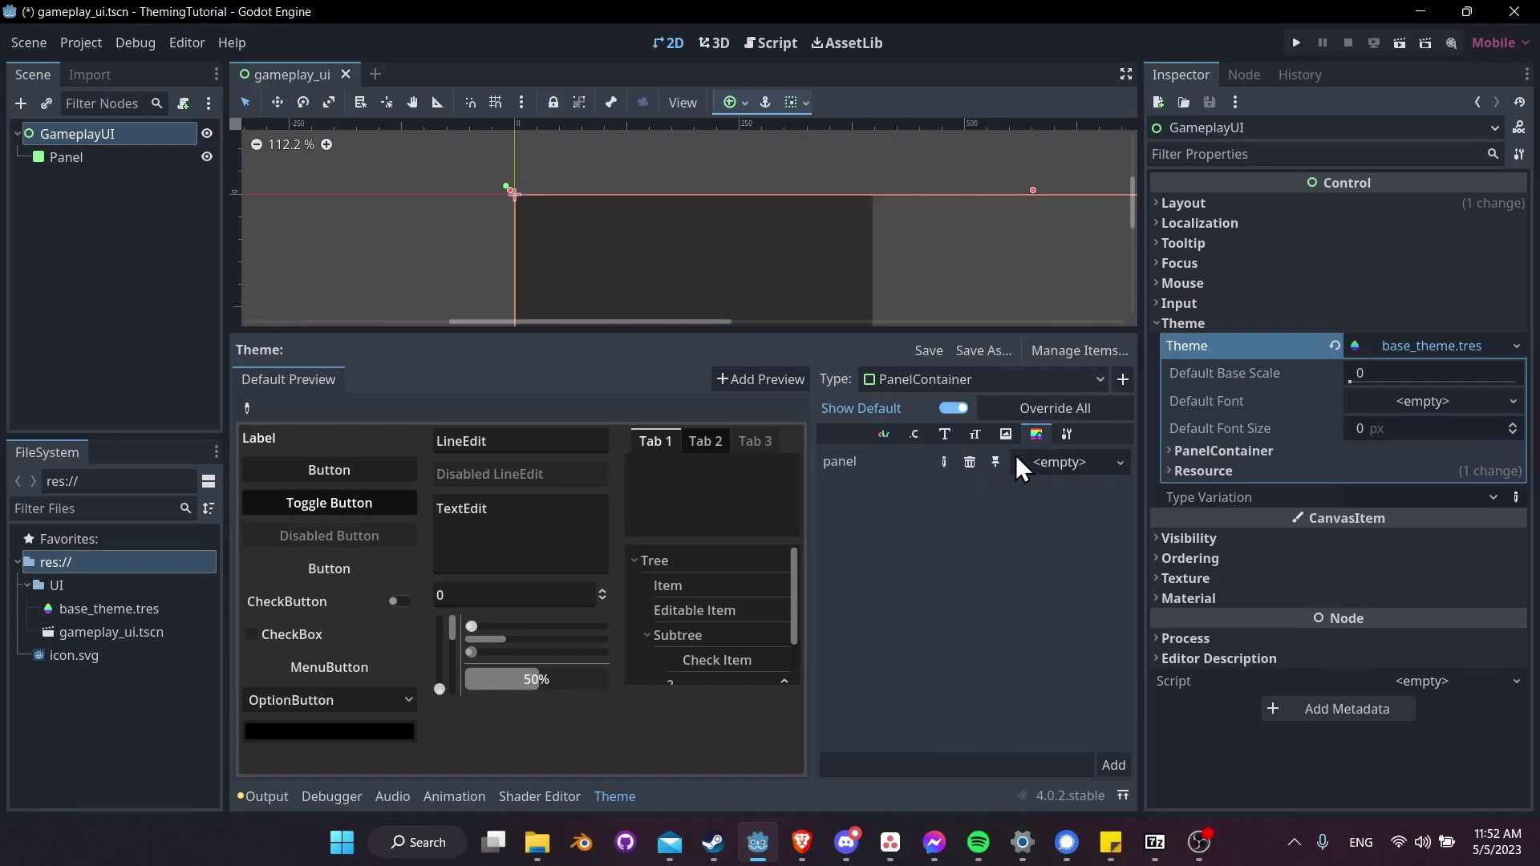
click(1118, 464)
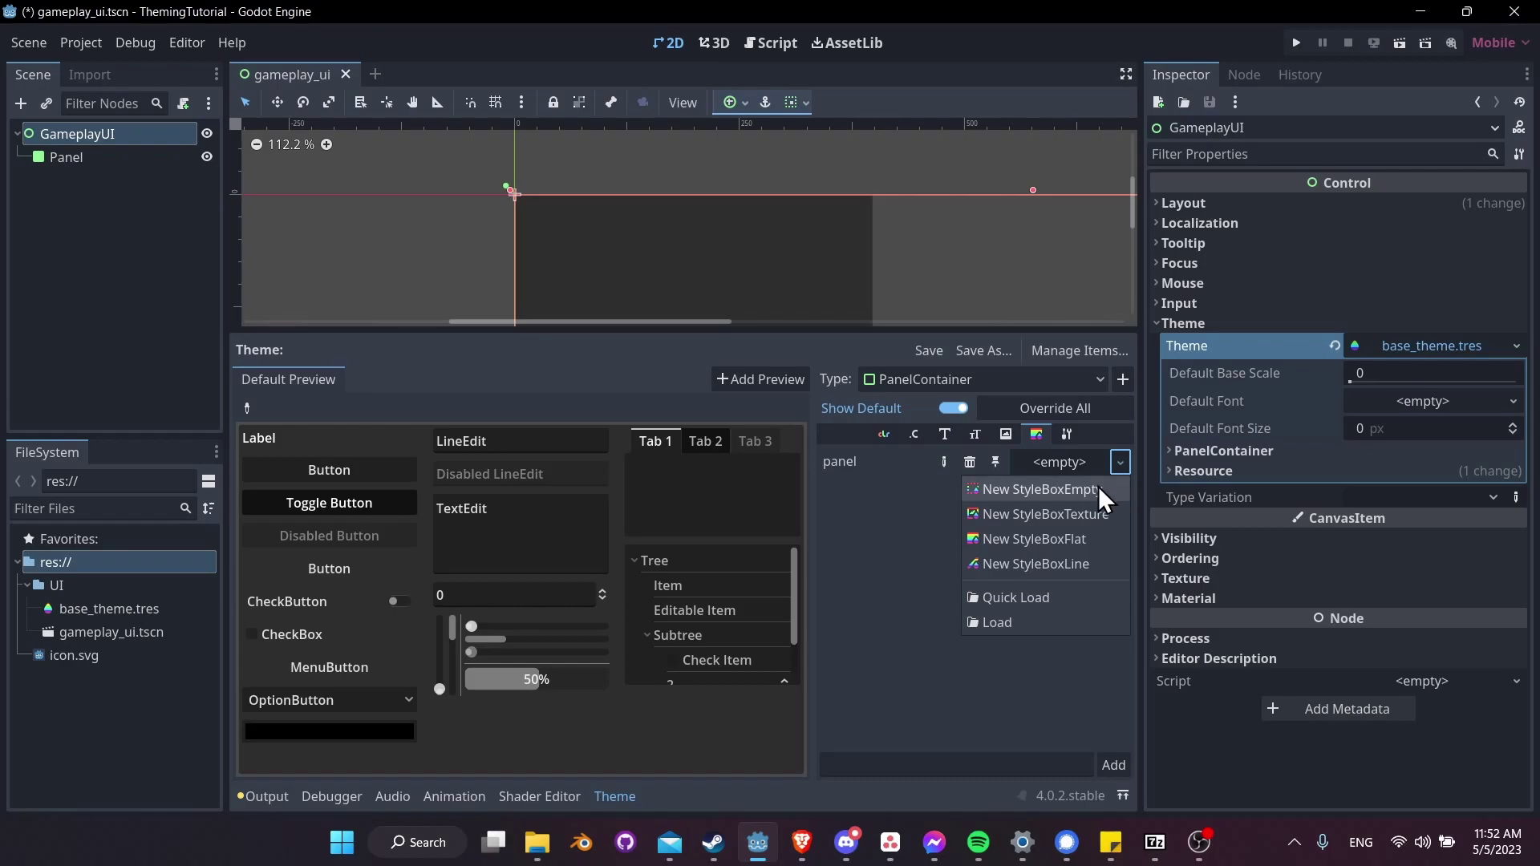
click(1090, 545)
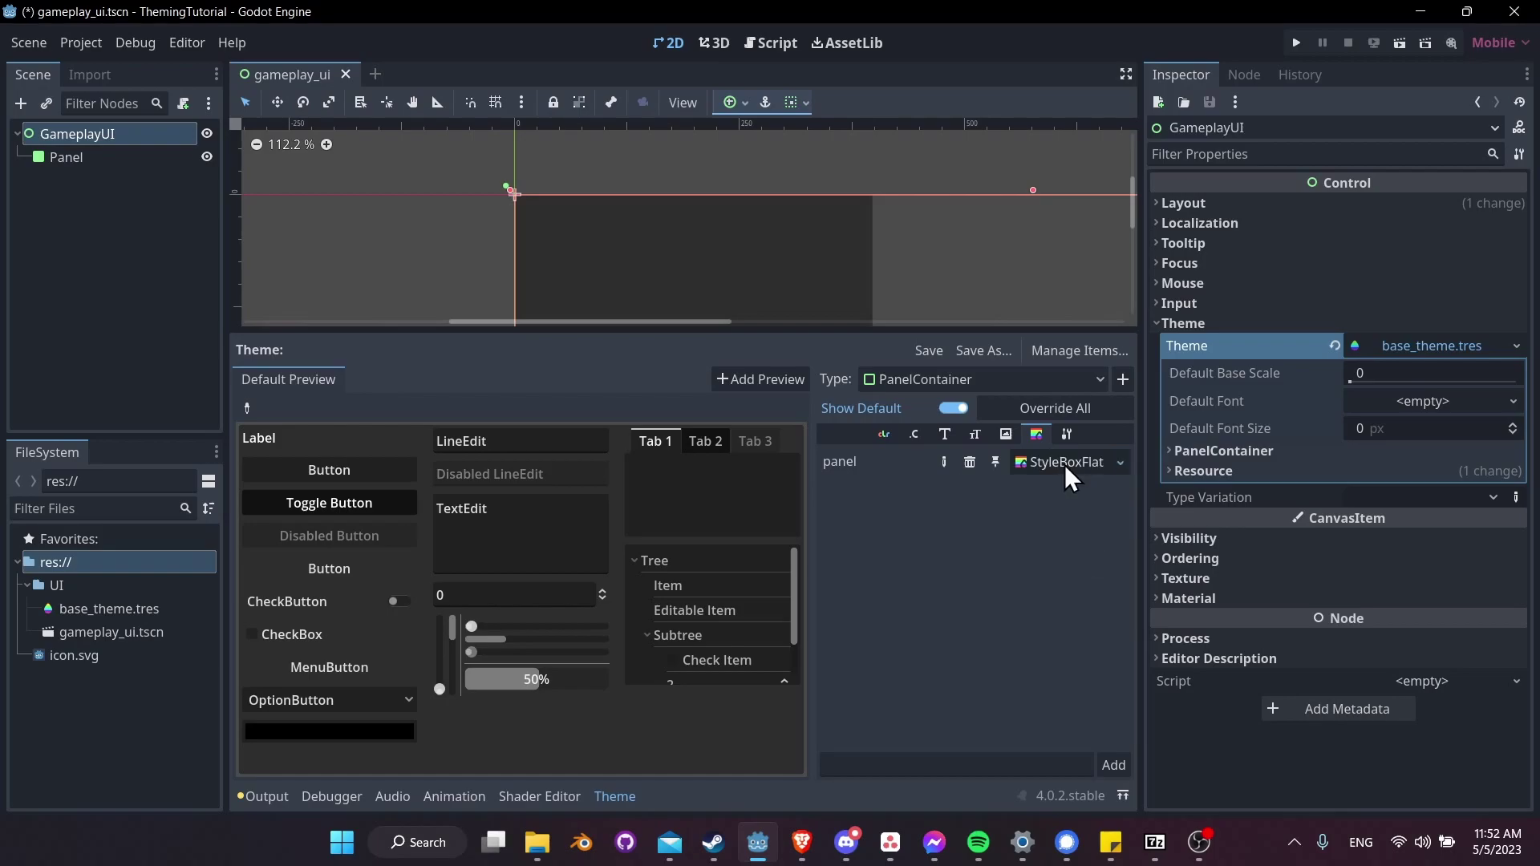
click(1065, 465)
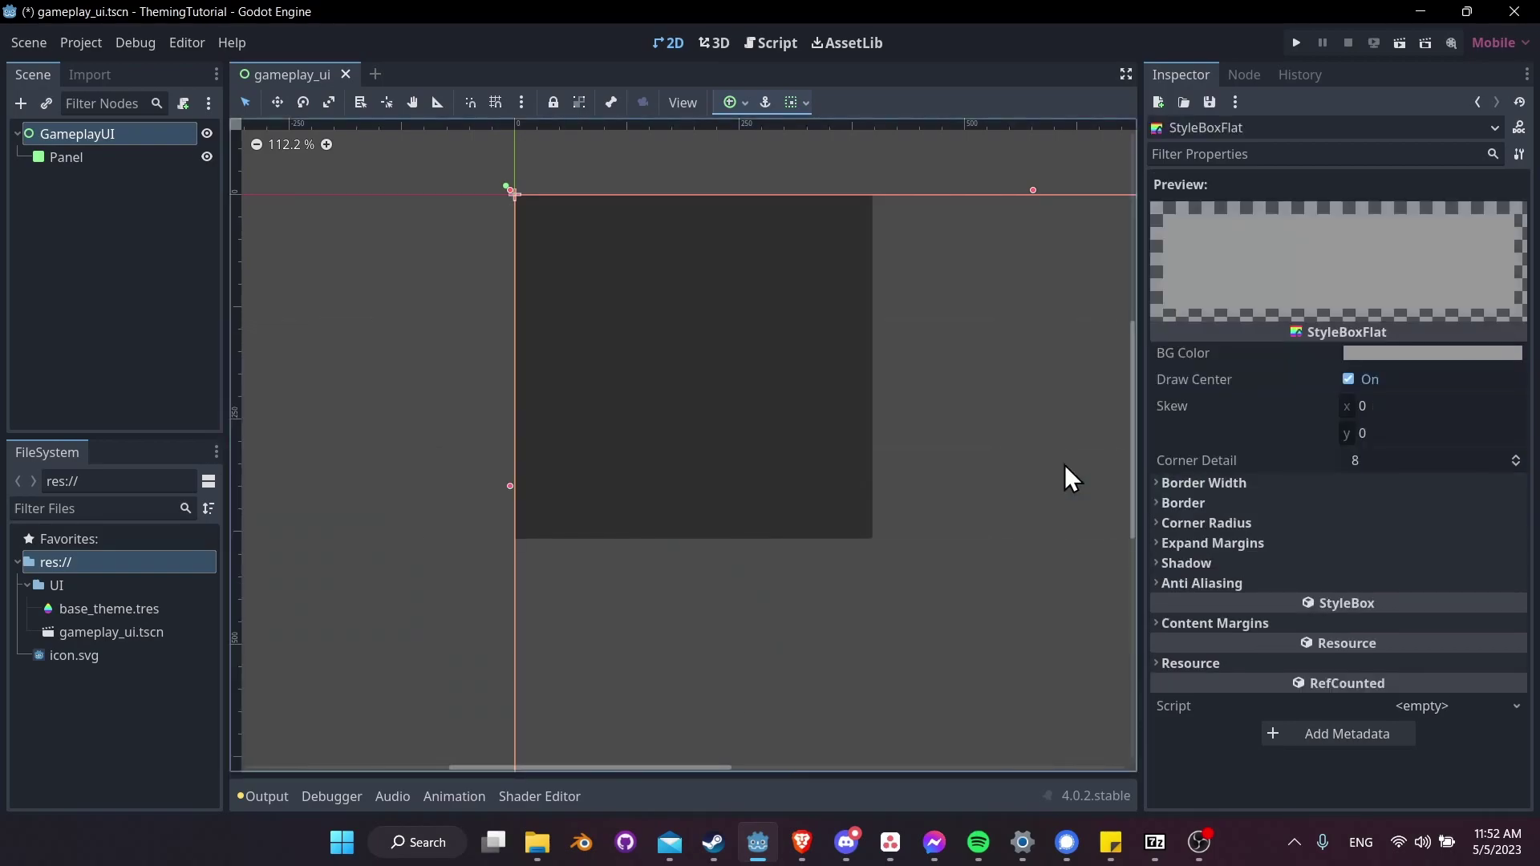
Set the StyleBoxFlat BG Color to dark pink a12f65, then reselect GameplayUI
click(1383, 355)
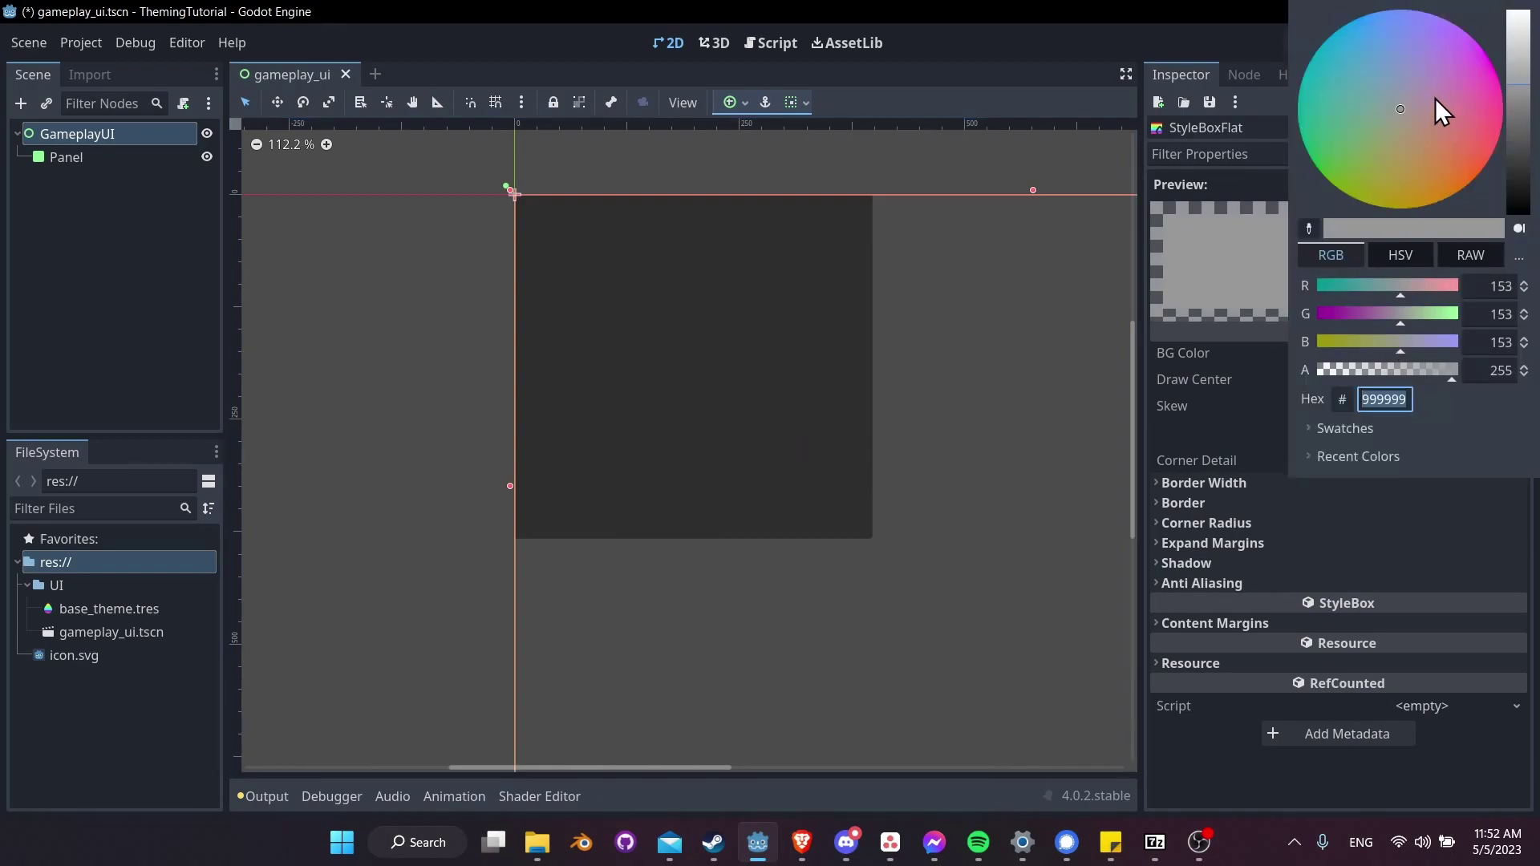
drag(1437, 103, 1475, 103)
click(1523, 131)
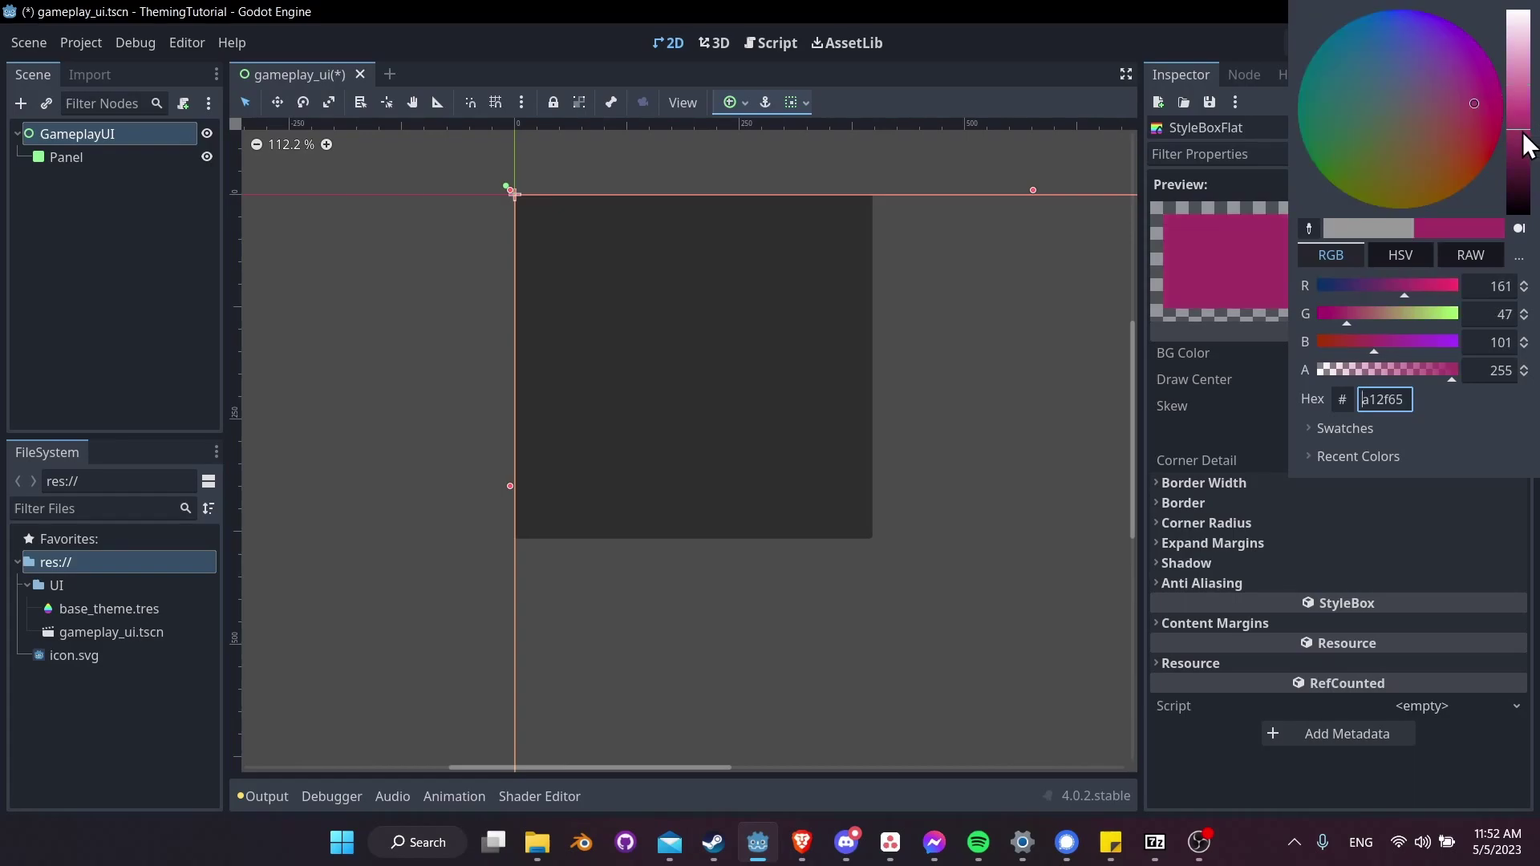
click(1274, 350)
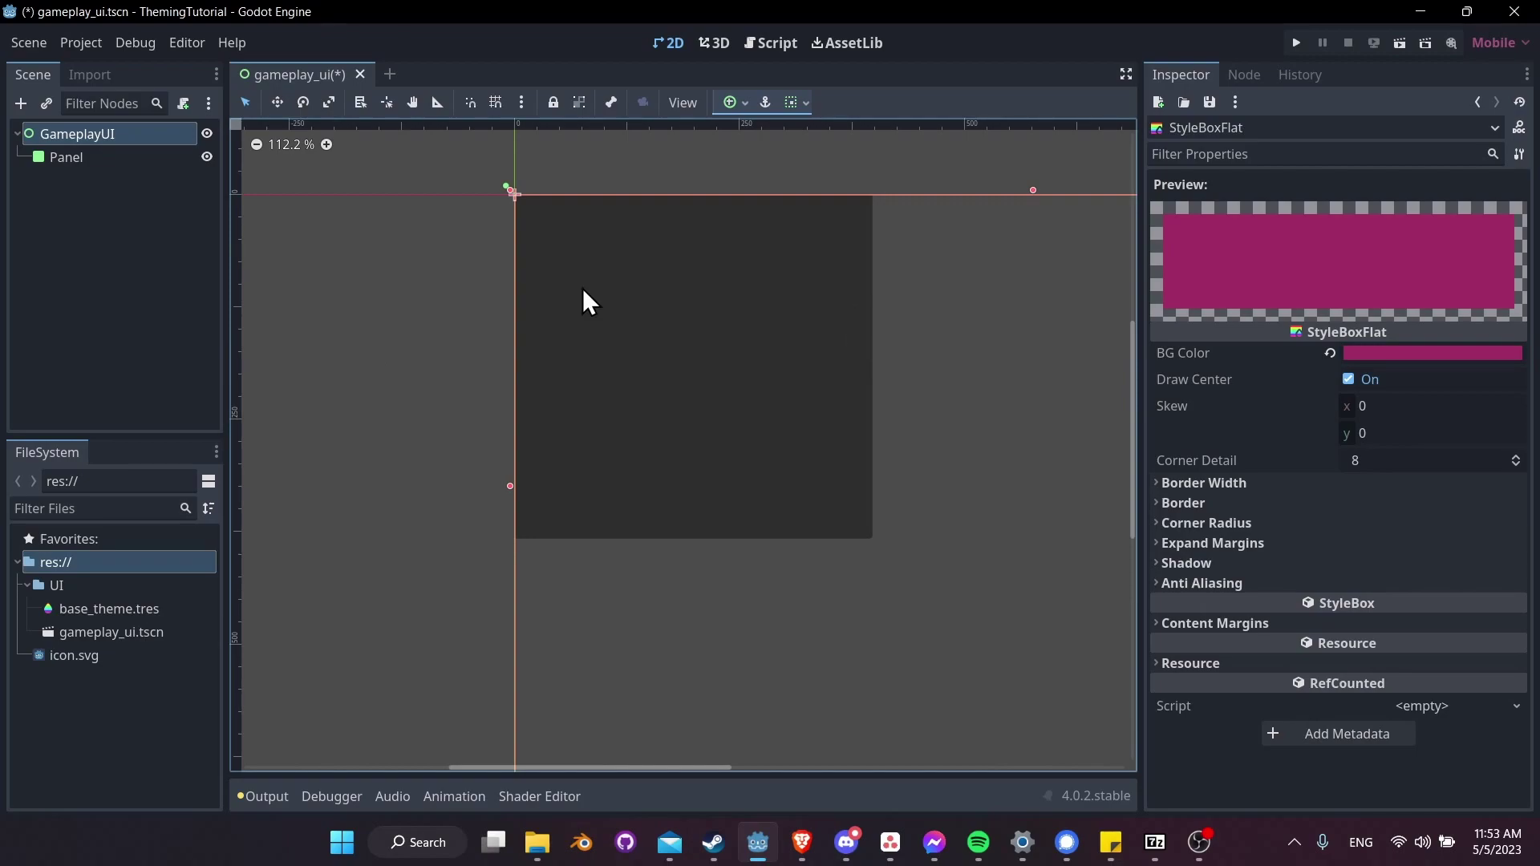
click(153, 134)
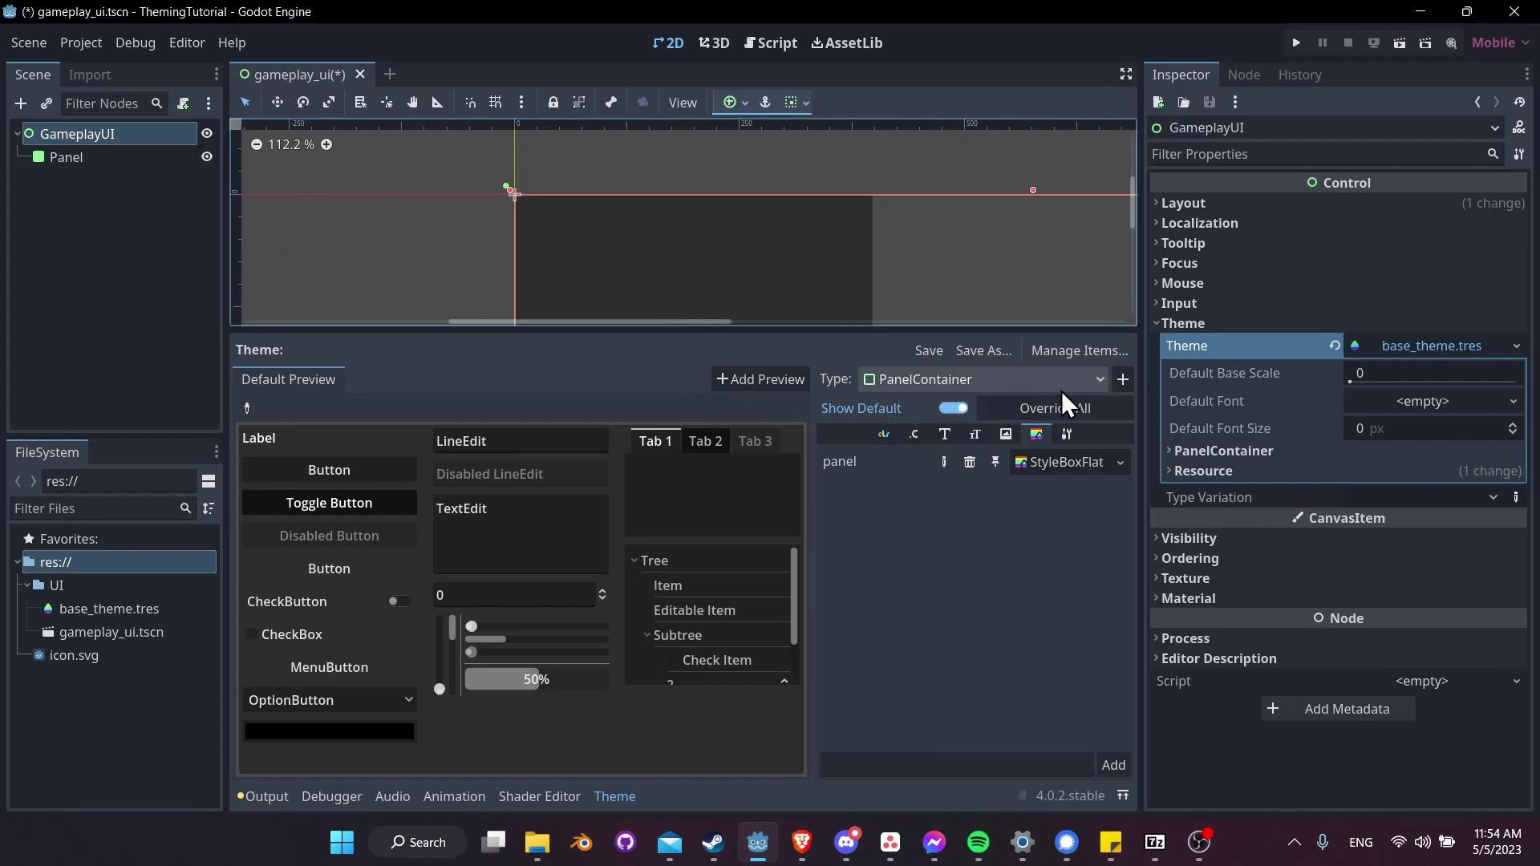
Add Panel as a second item type in base_theme.tres
click(1125, 381)
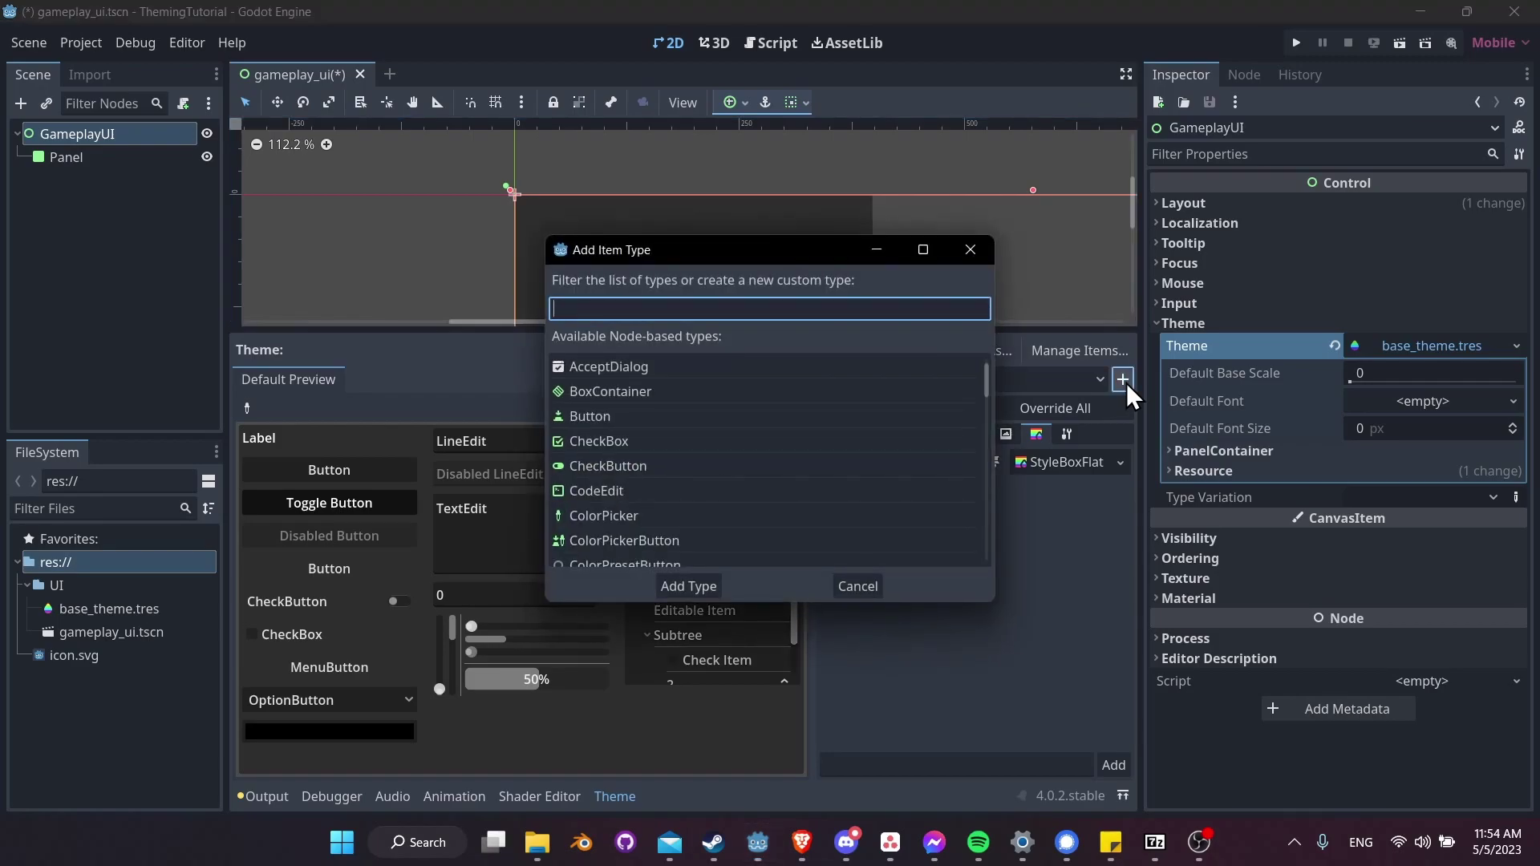
text(panel)
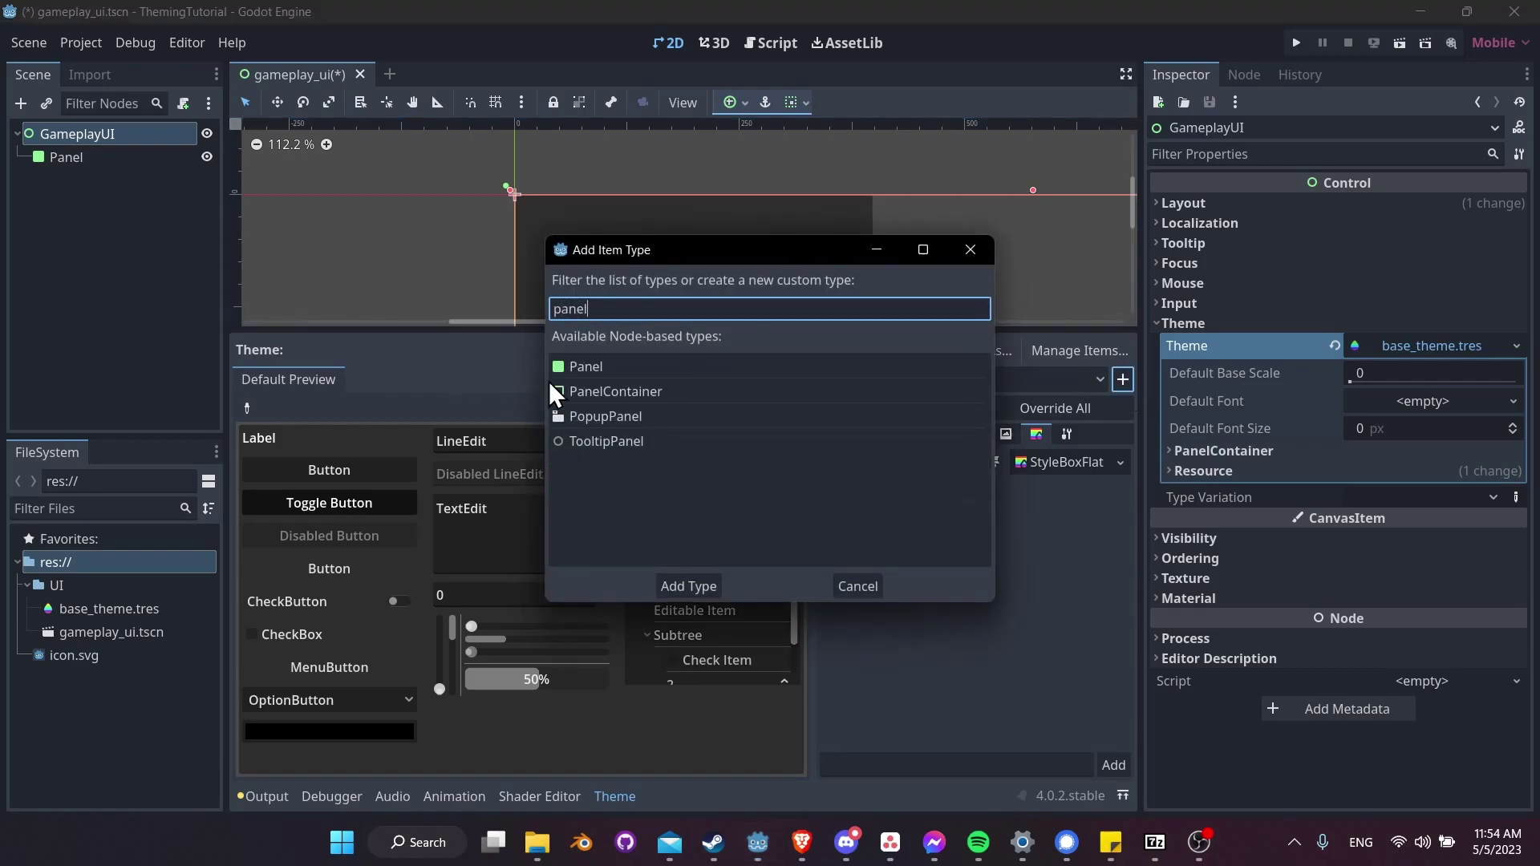
click(605, 364)
click(690, 589)
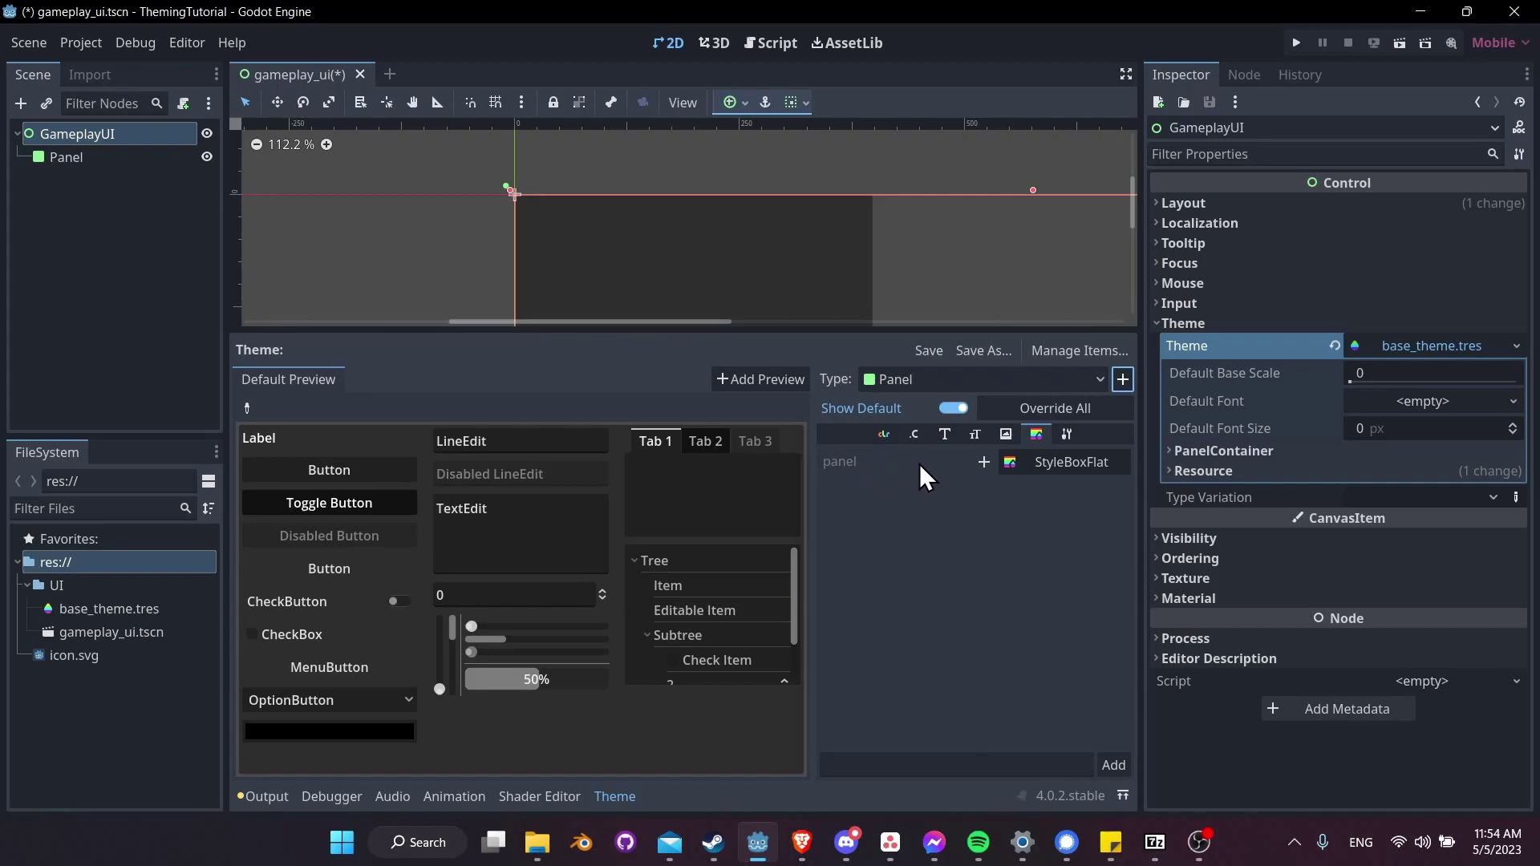
Assign a new StyleBoxFlat to Panel's panel style item, enlarging the canvas and preview areas
click(989, 465)
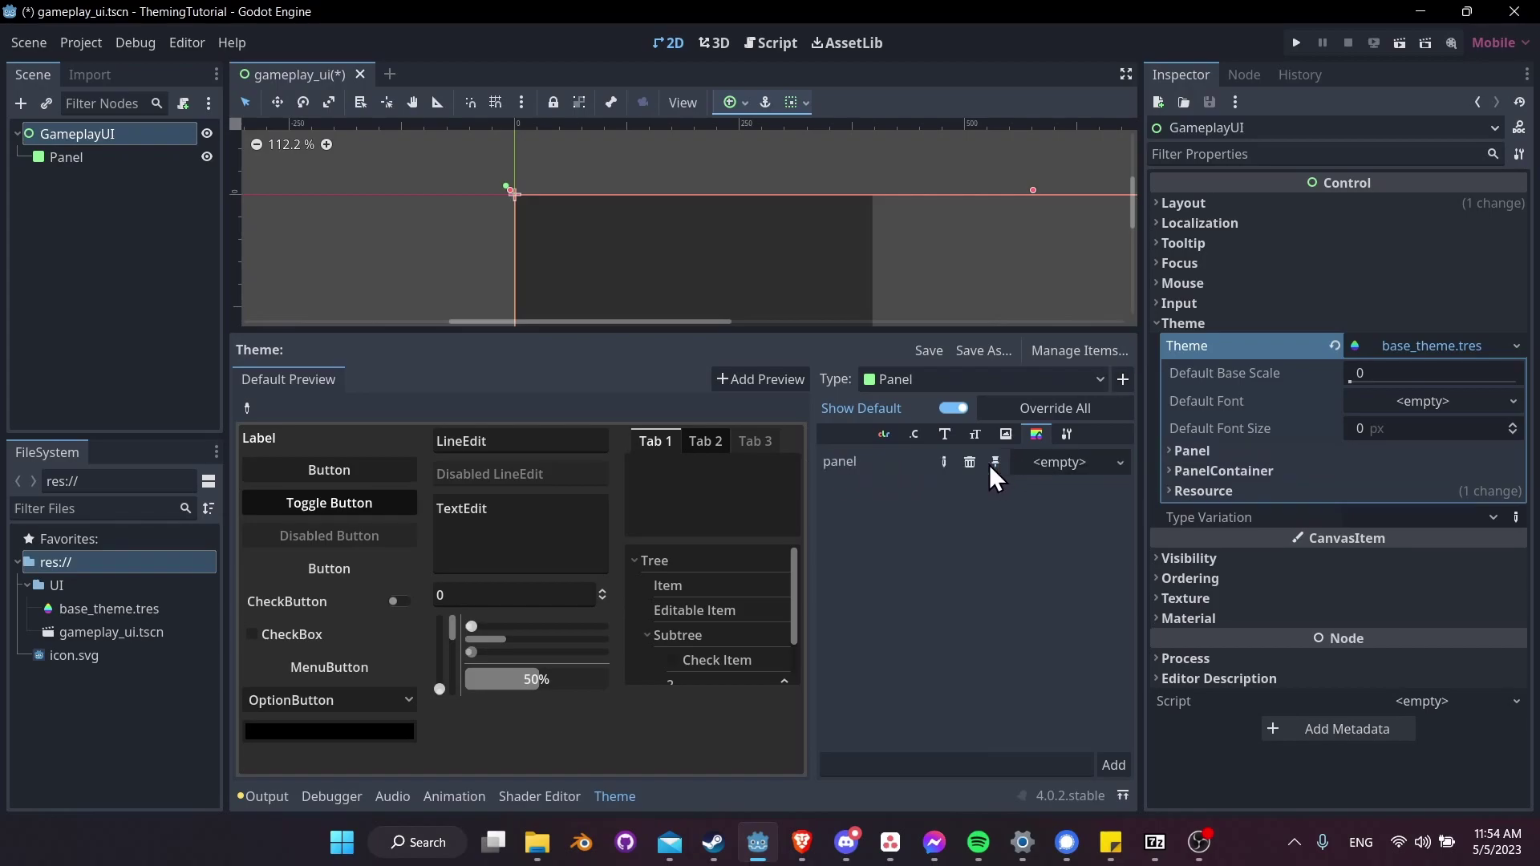
click(1120, 463)
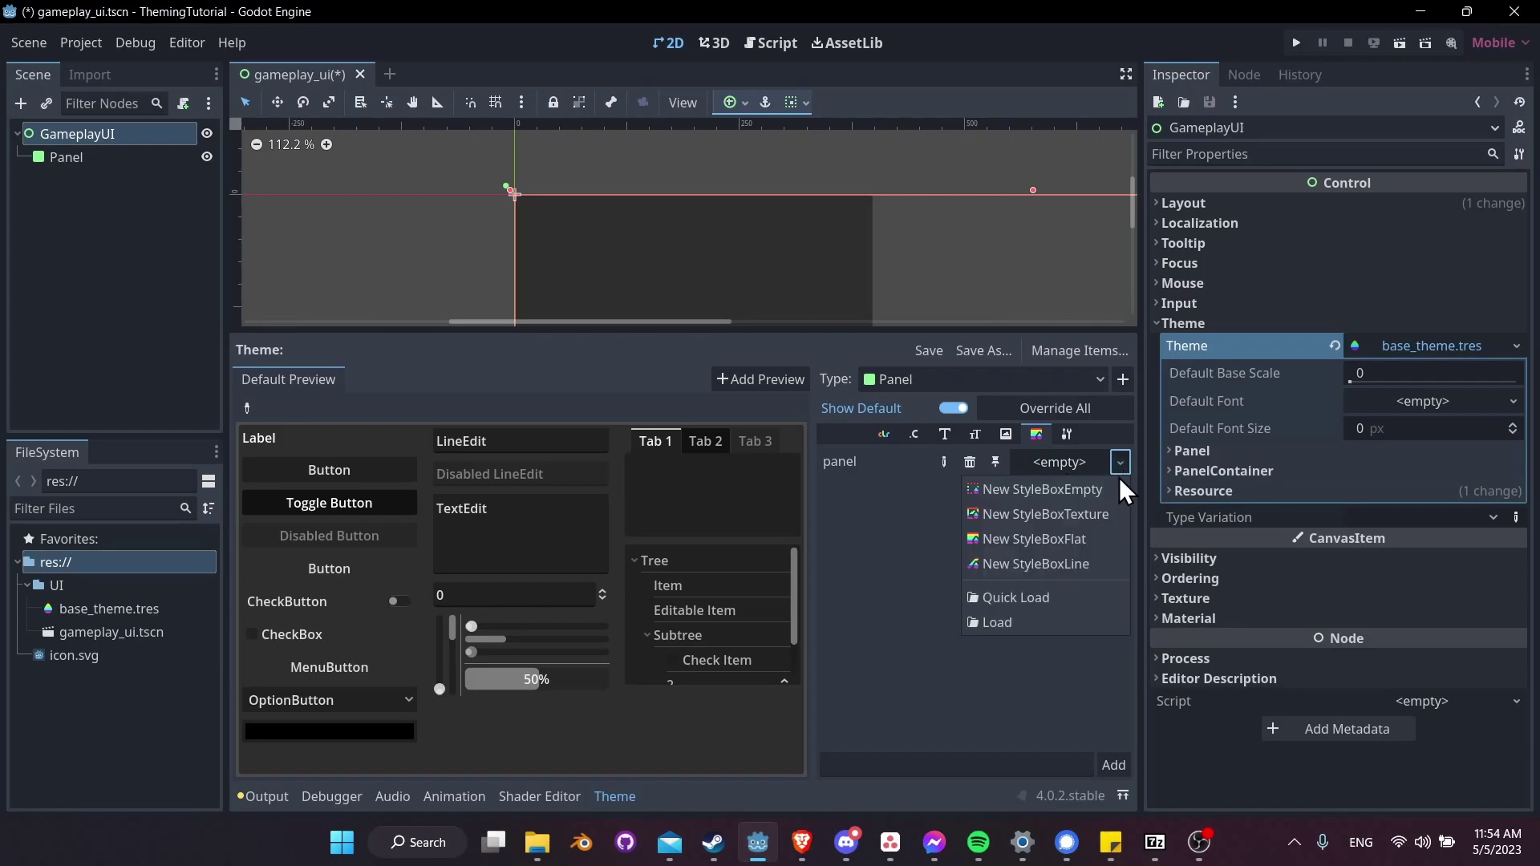
click(1096, 541)
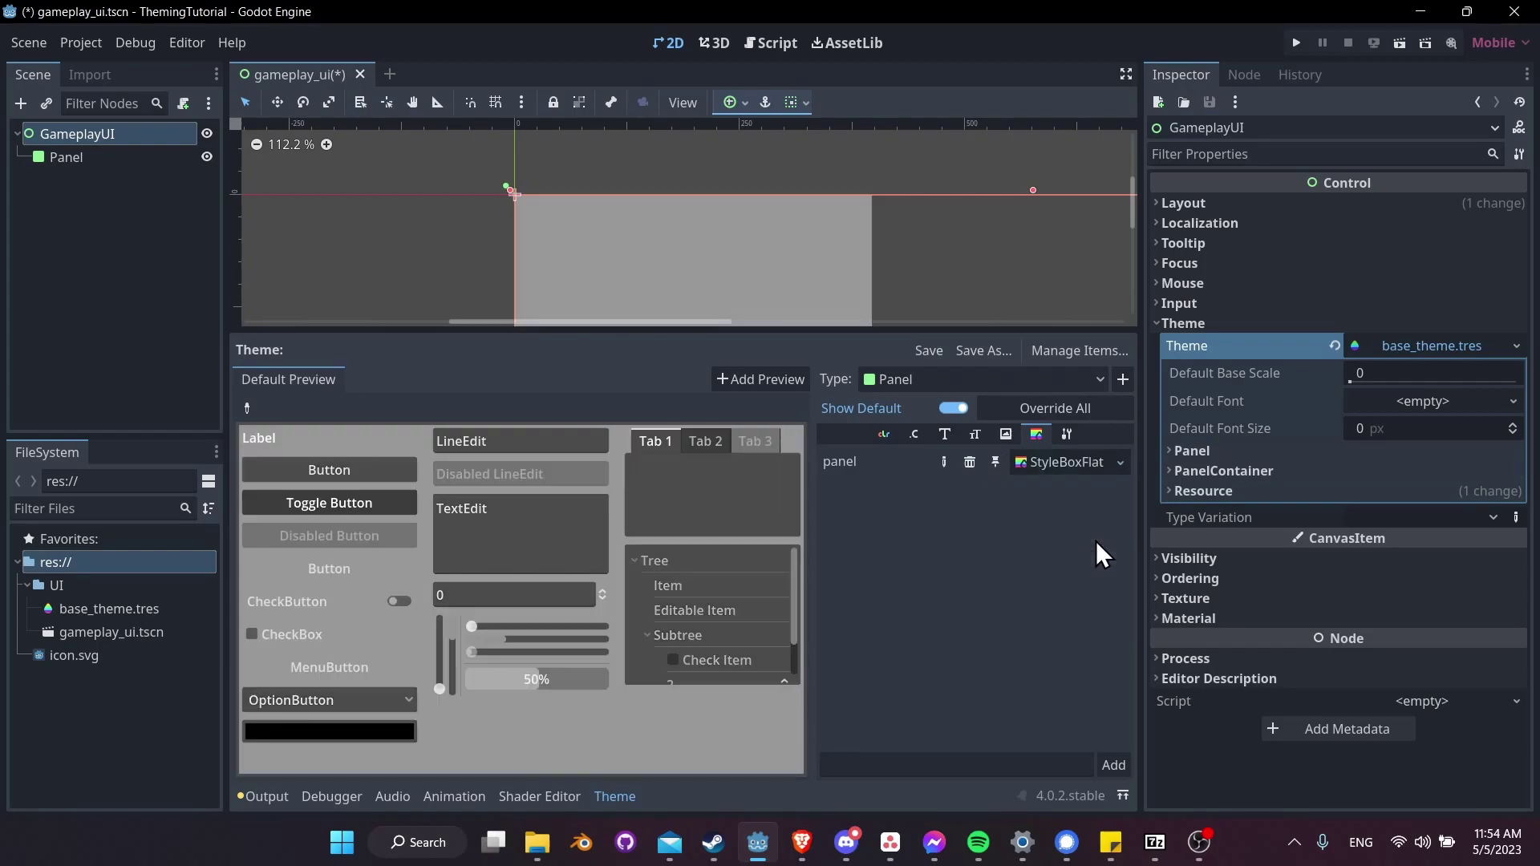
drag(738, 332, 755, 488)
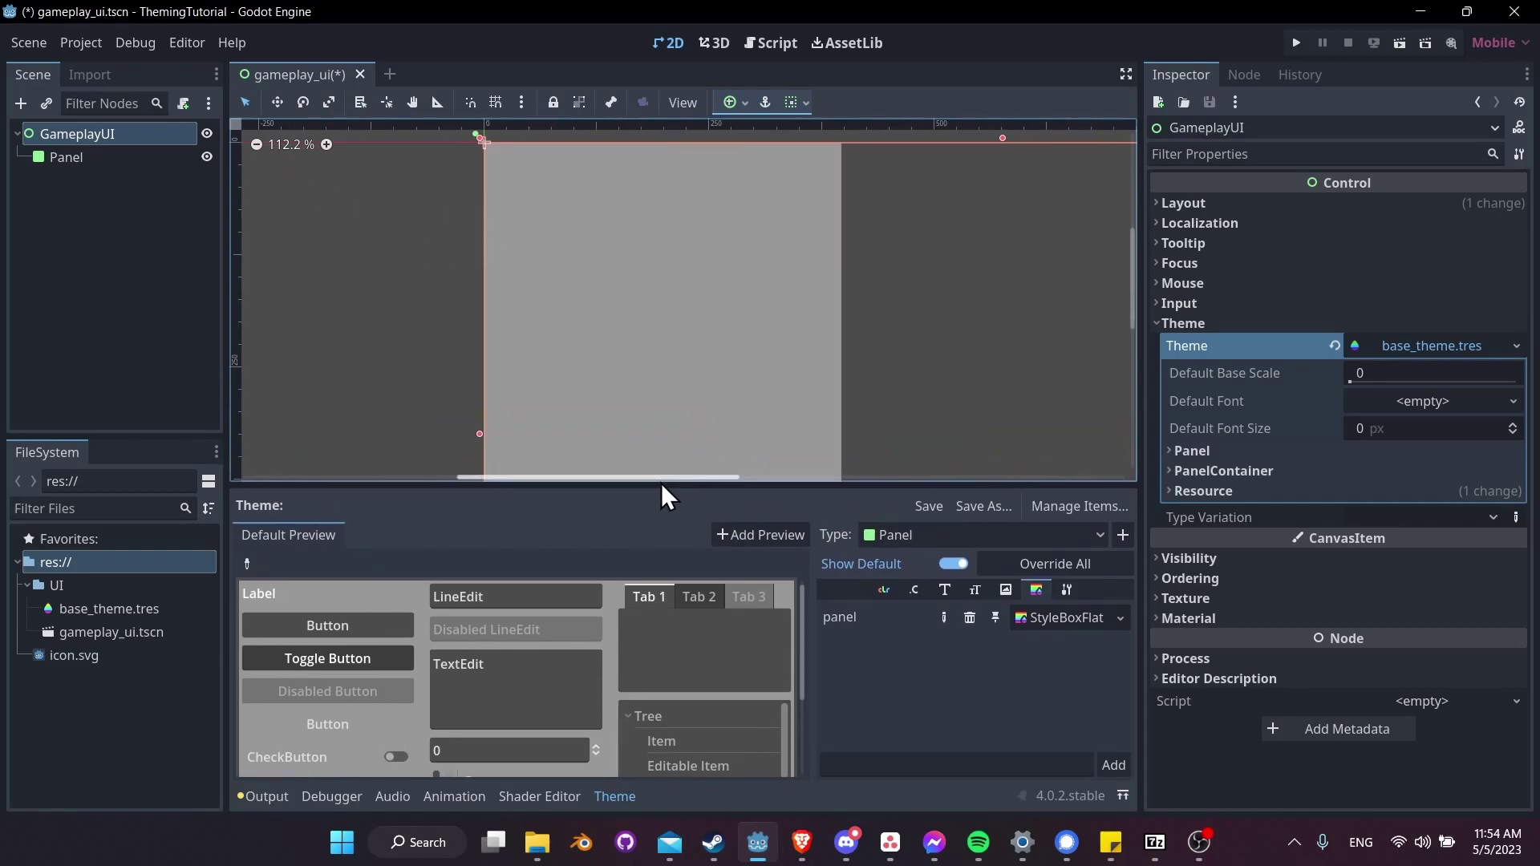
drag(663, 485, 696, 314)
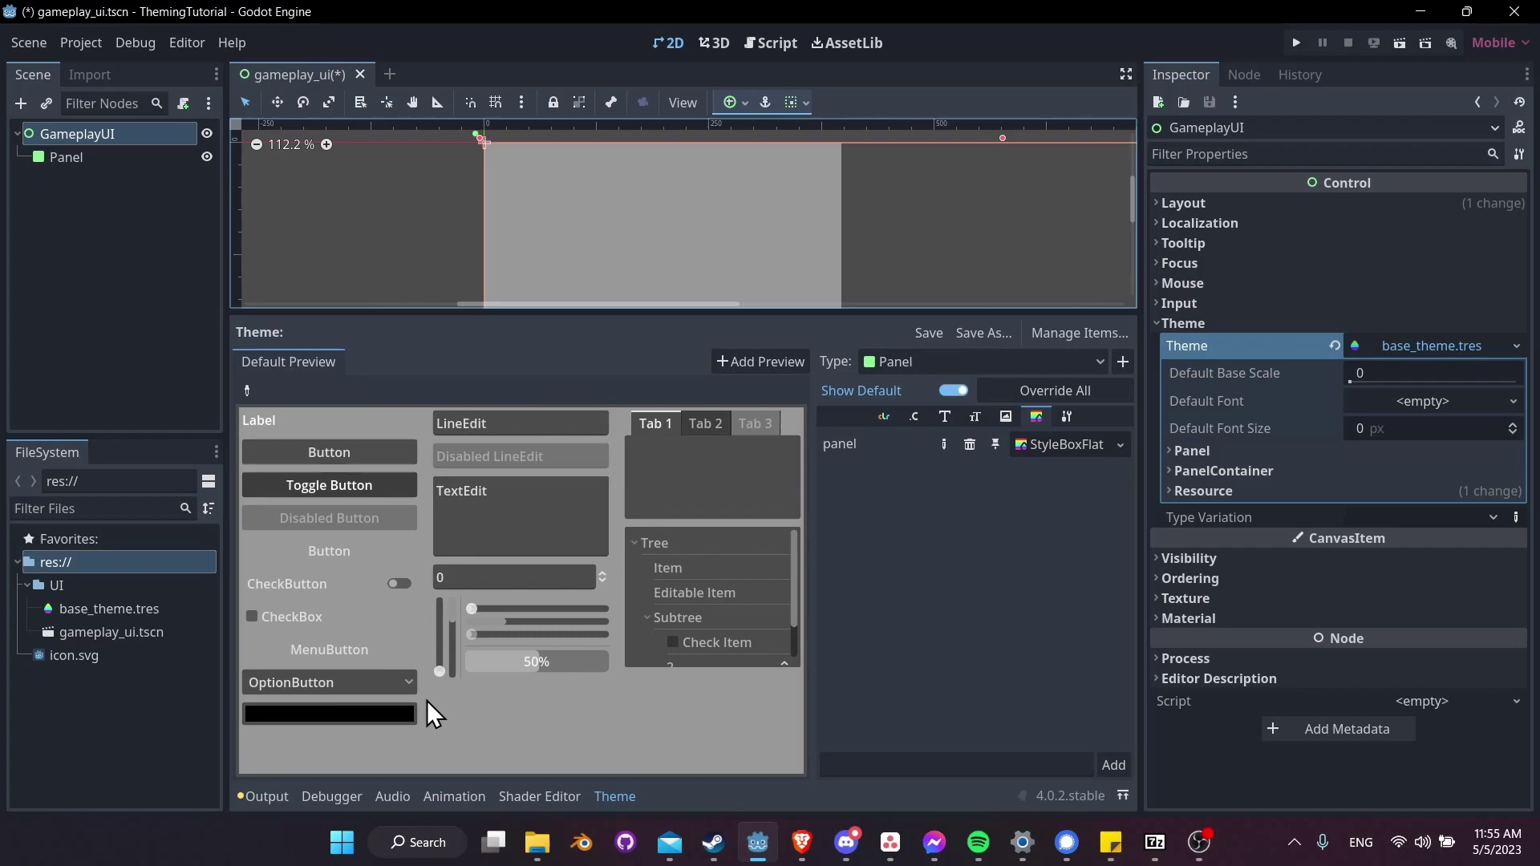
Set the Panel StyleBoxFlat's background colour to dark blue 244c66
click(1061, 445)
click(1359, 355)
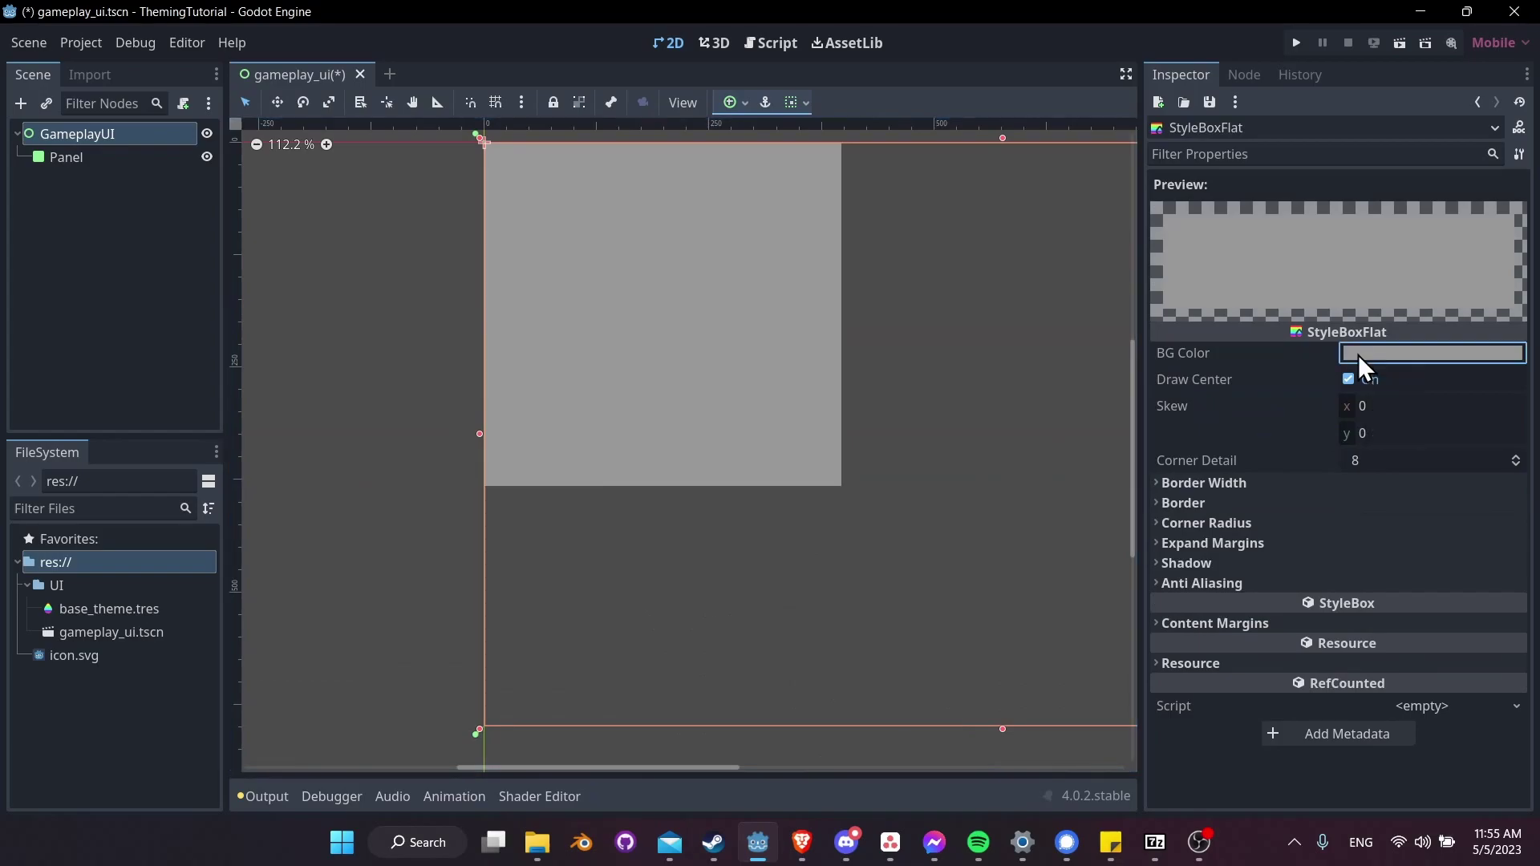
click(1374, 66)
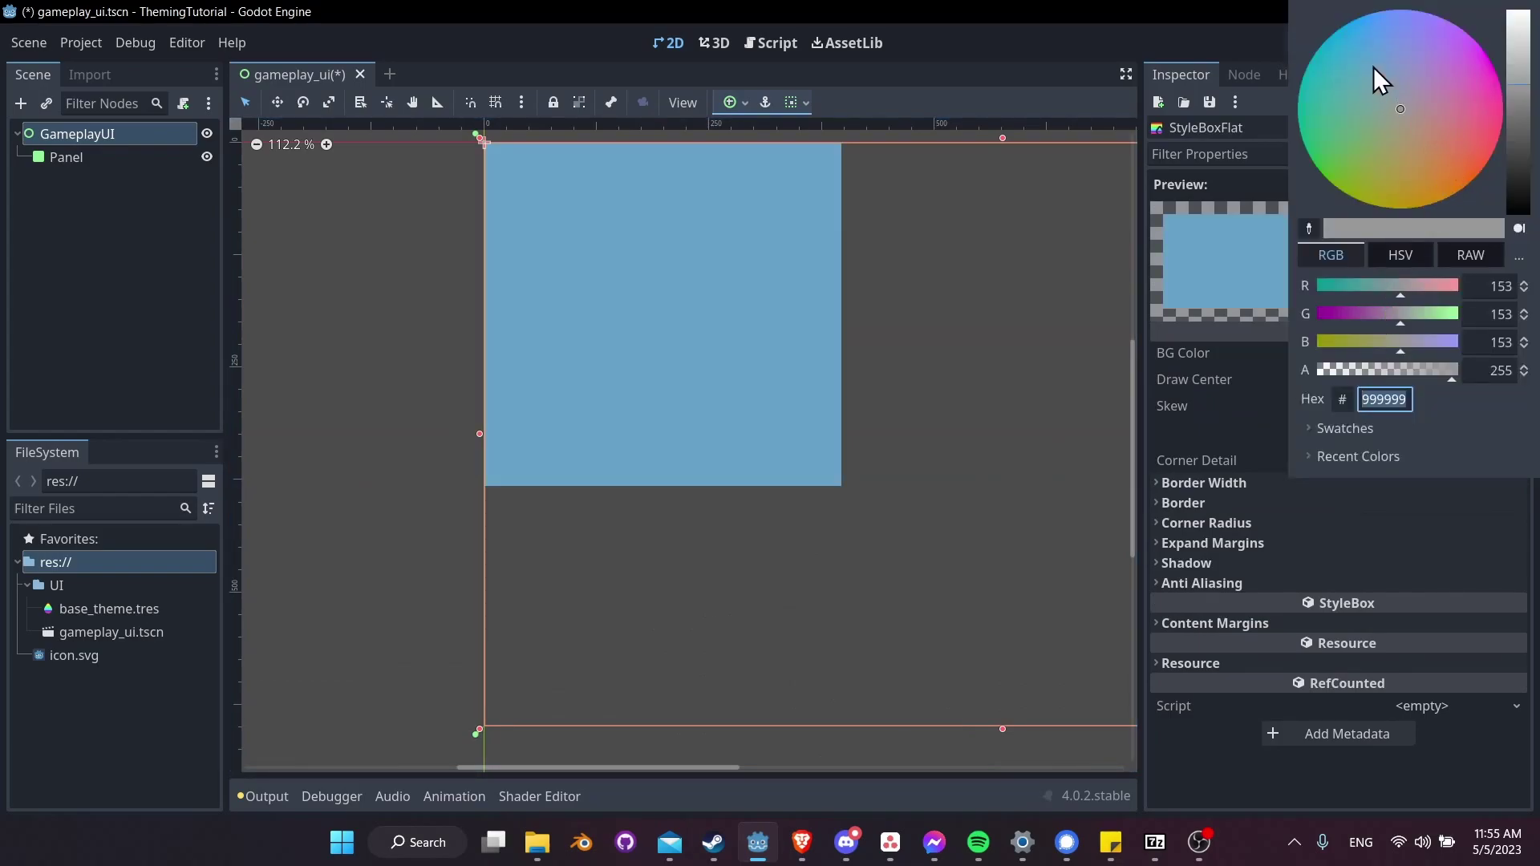
drag(1523, 120, 1522, 153)
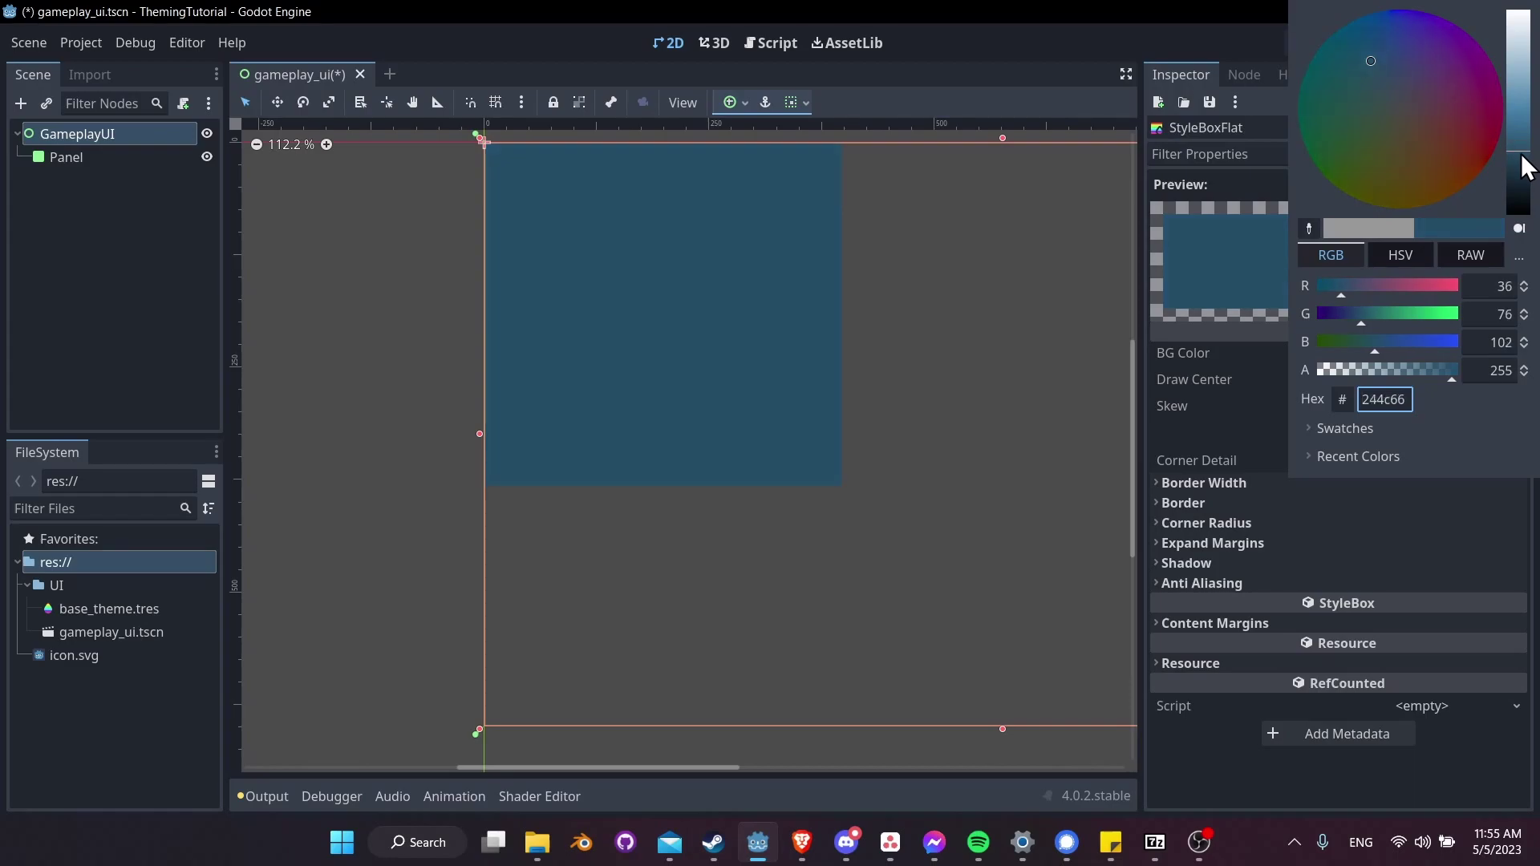
click(1193, 341)
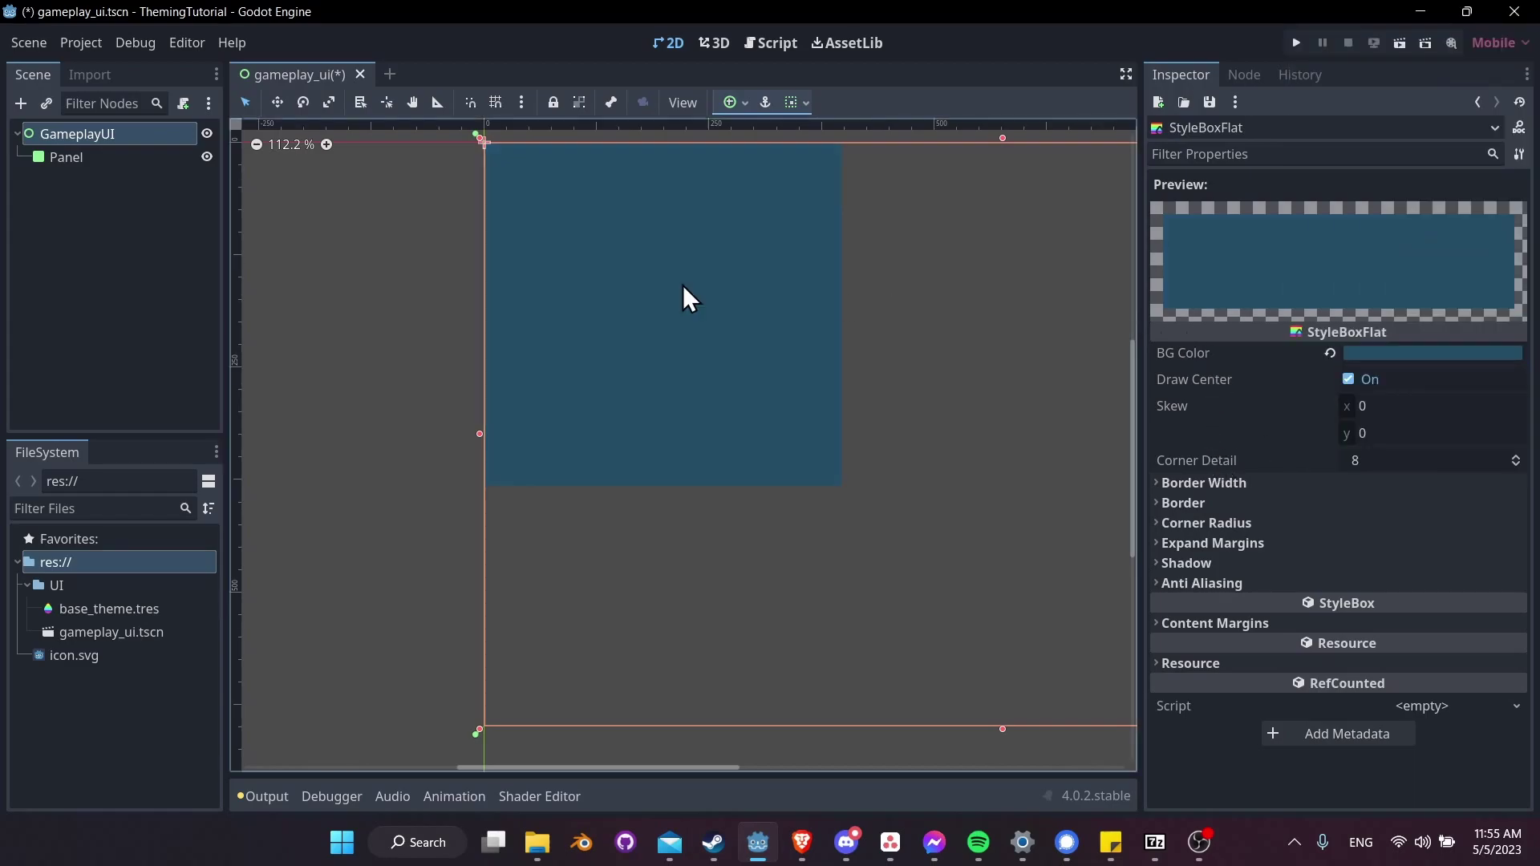
click(83, 136)
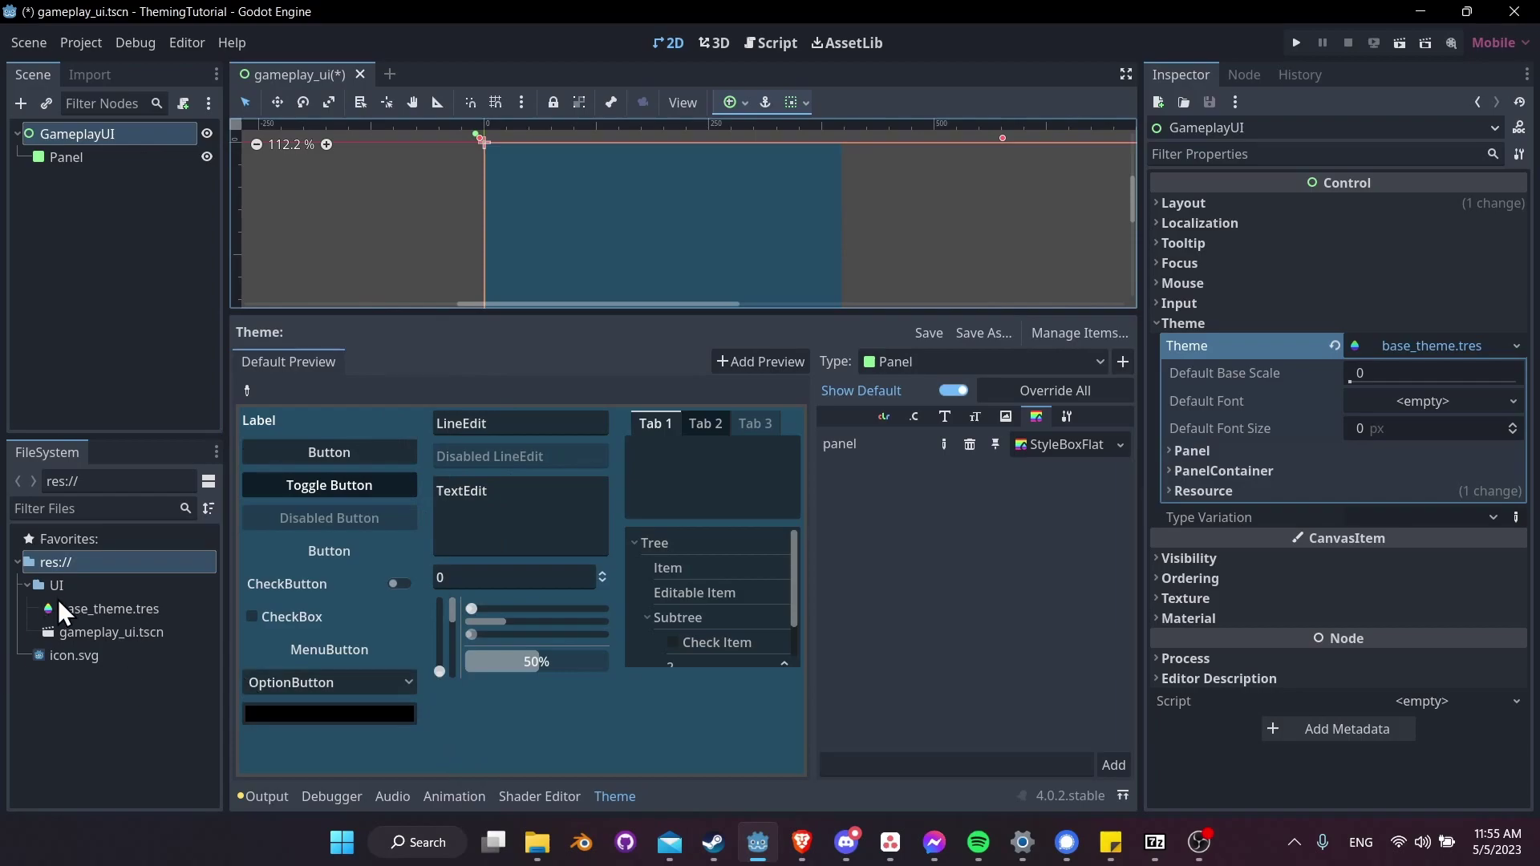
Compare base_theme.tres and GameplayUI in the Inspector, confirming Default Font is empty, then view dafont's bitmap page
drag(79, 613, 85, 614)
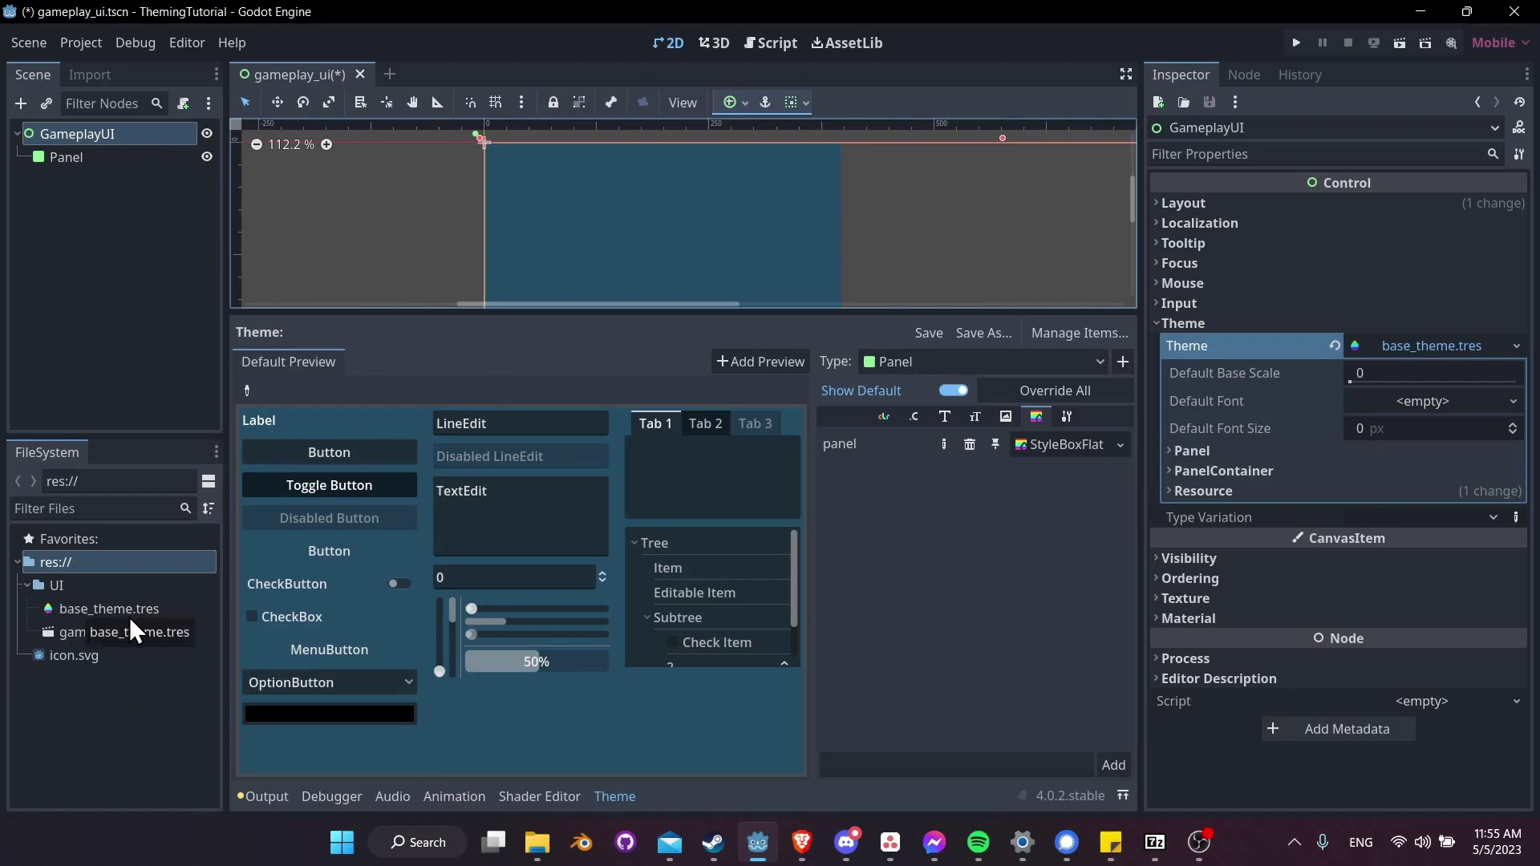
drag(142, 613, 132, 613)
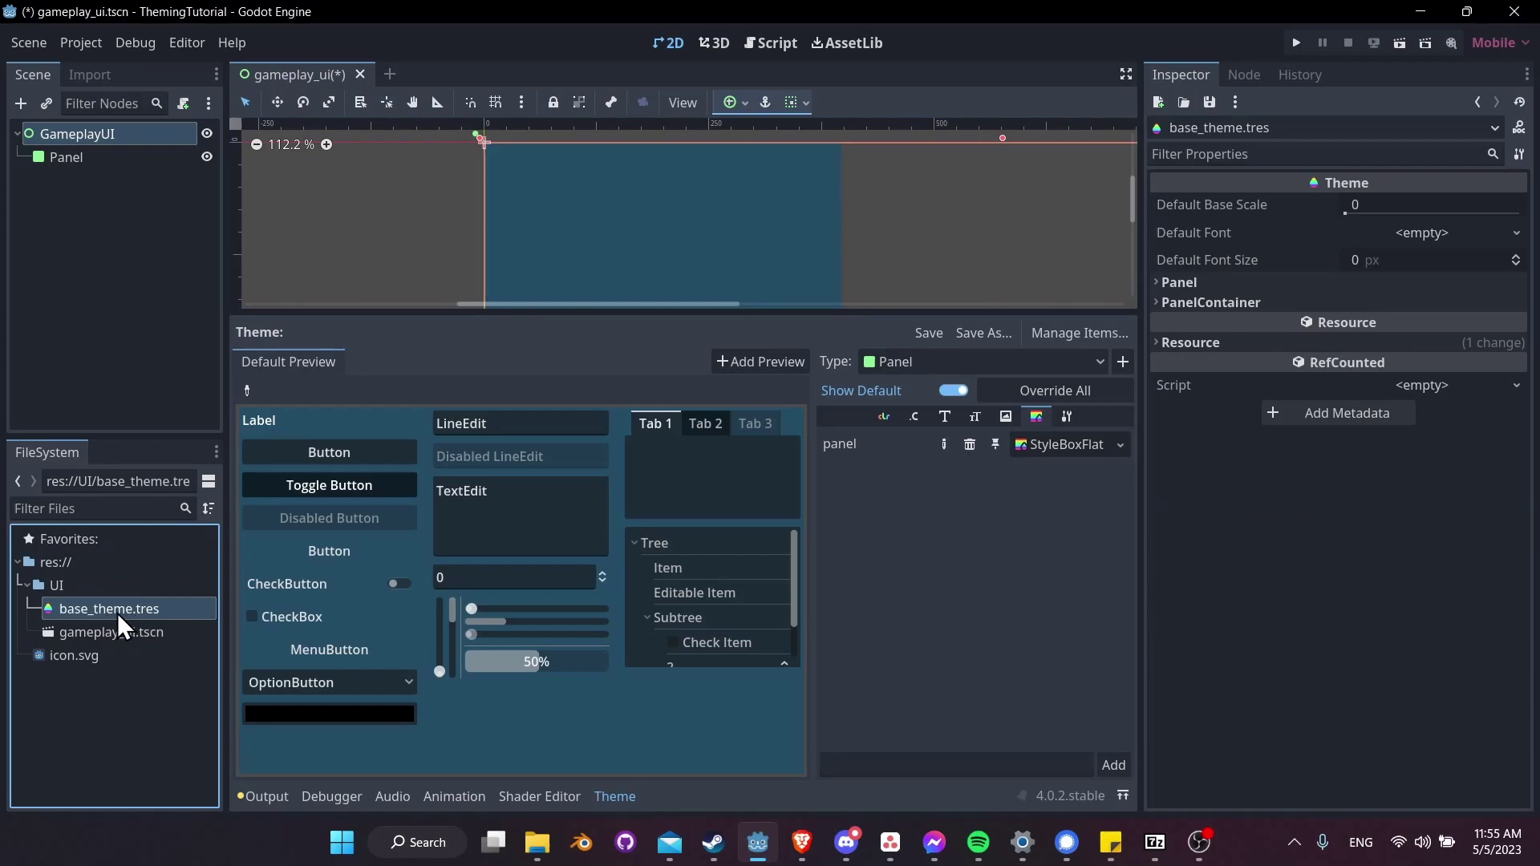
click(81, 131)
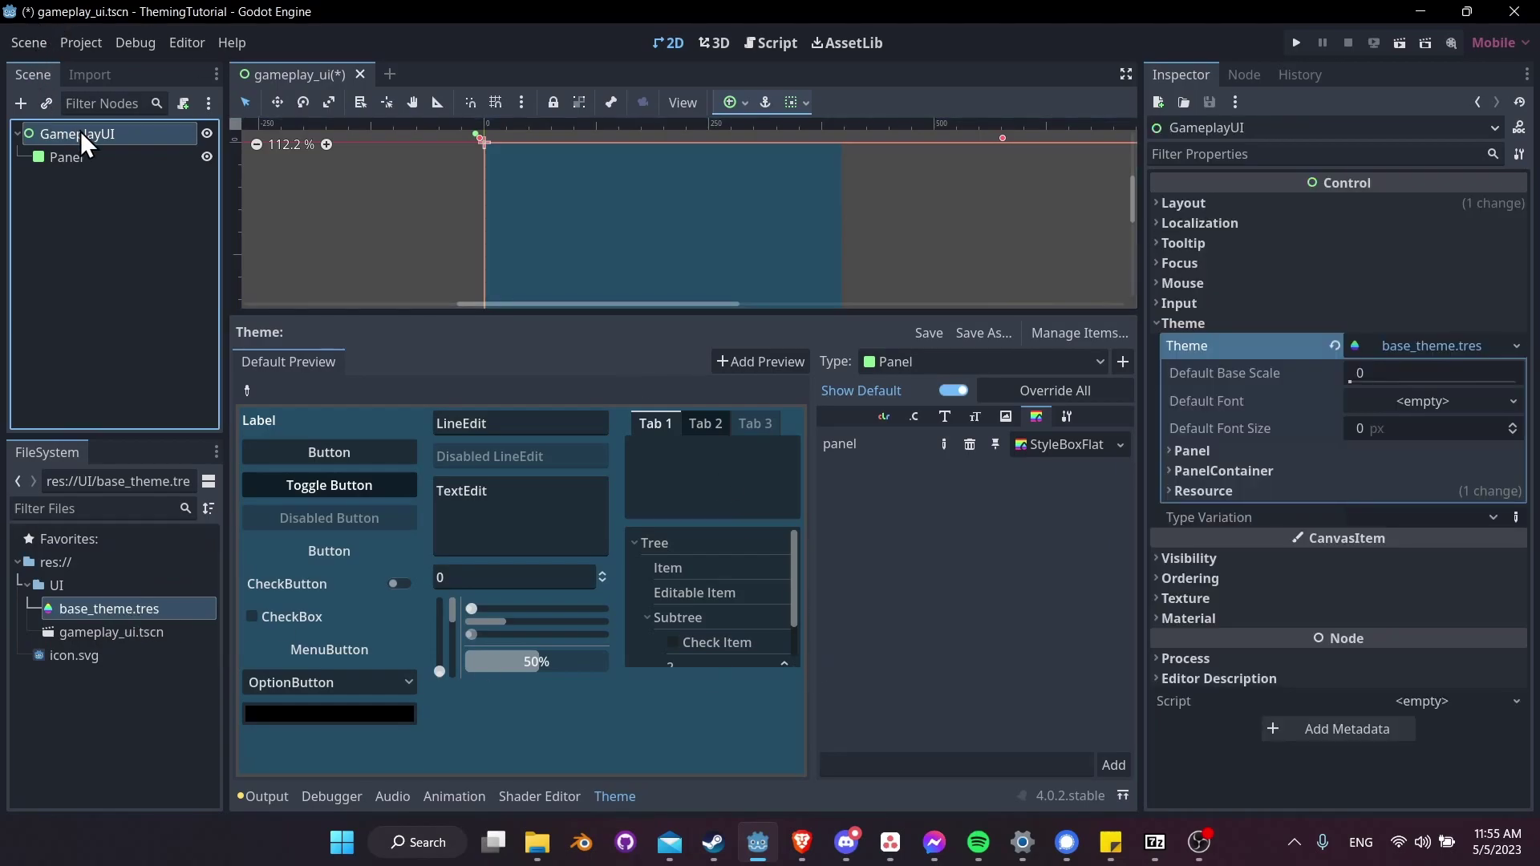
click(152, 602)
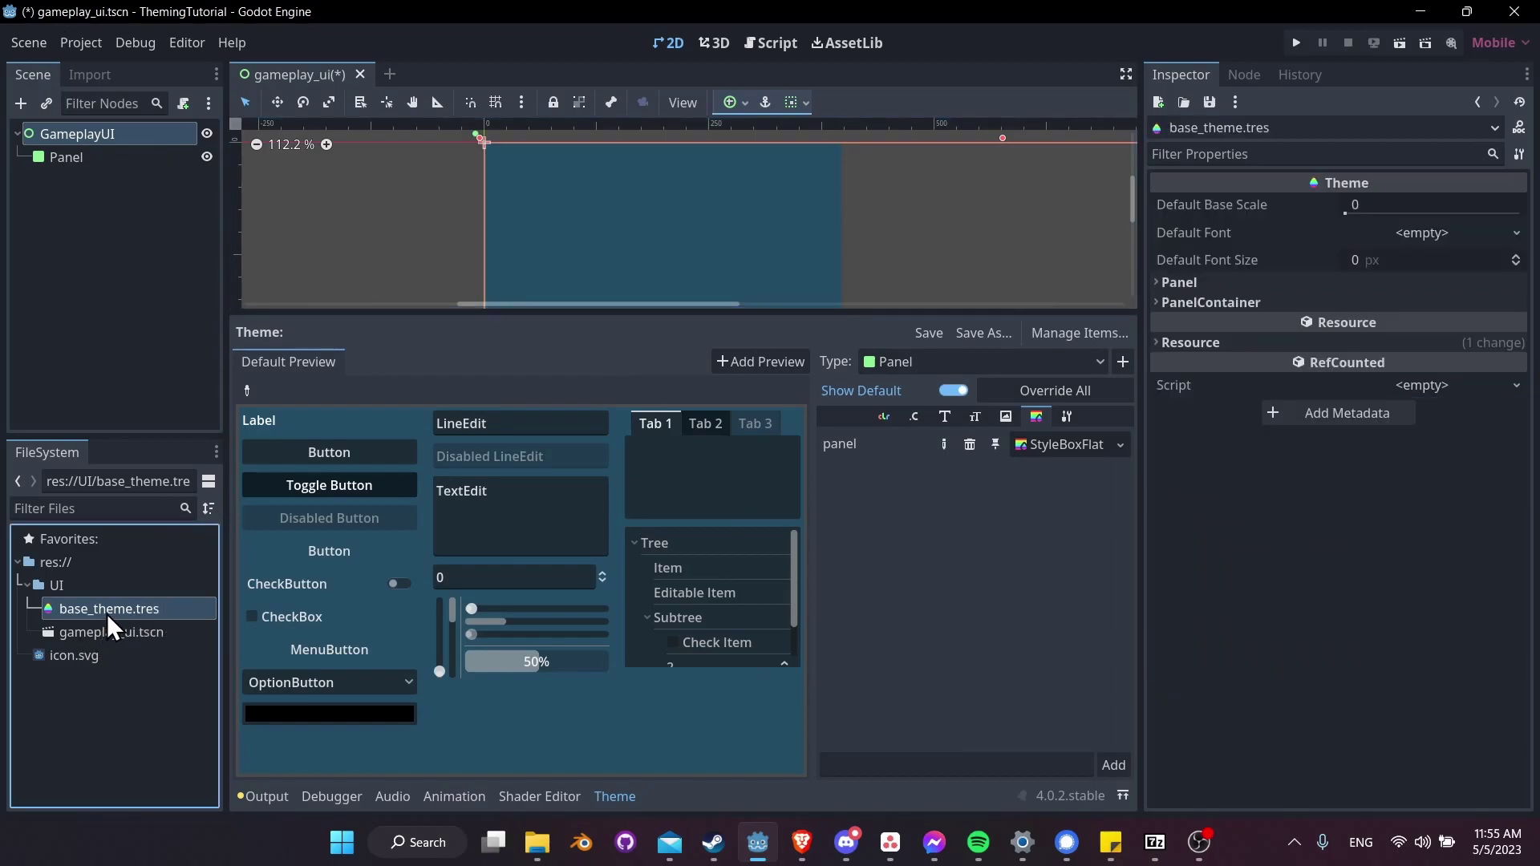
click(112, 133)
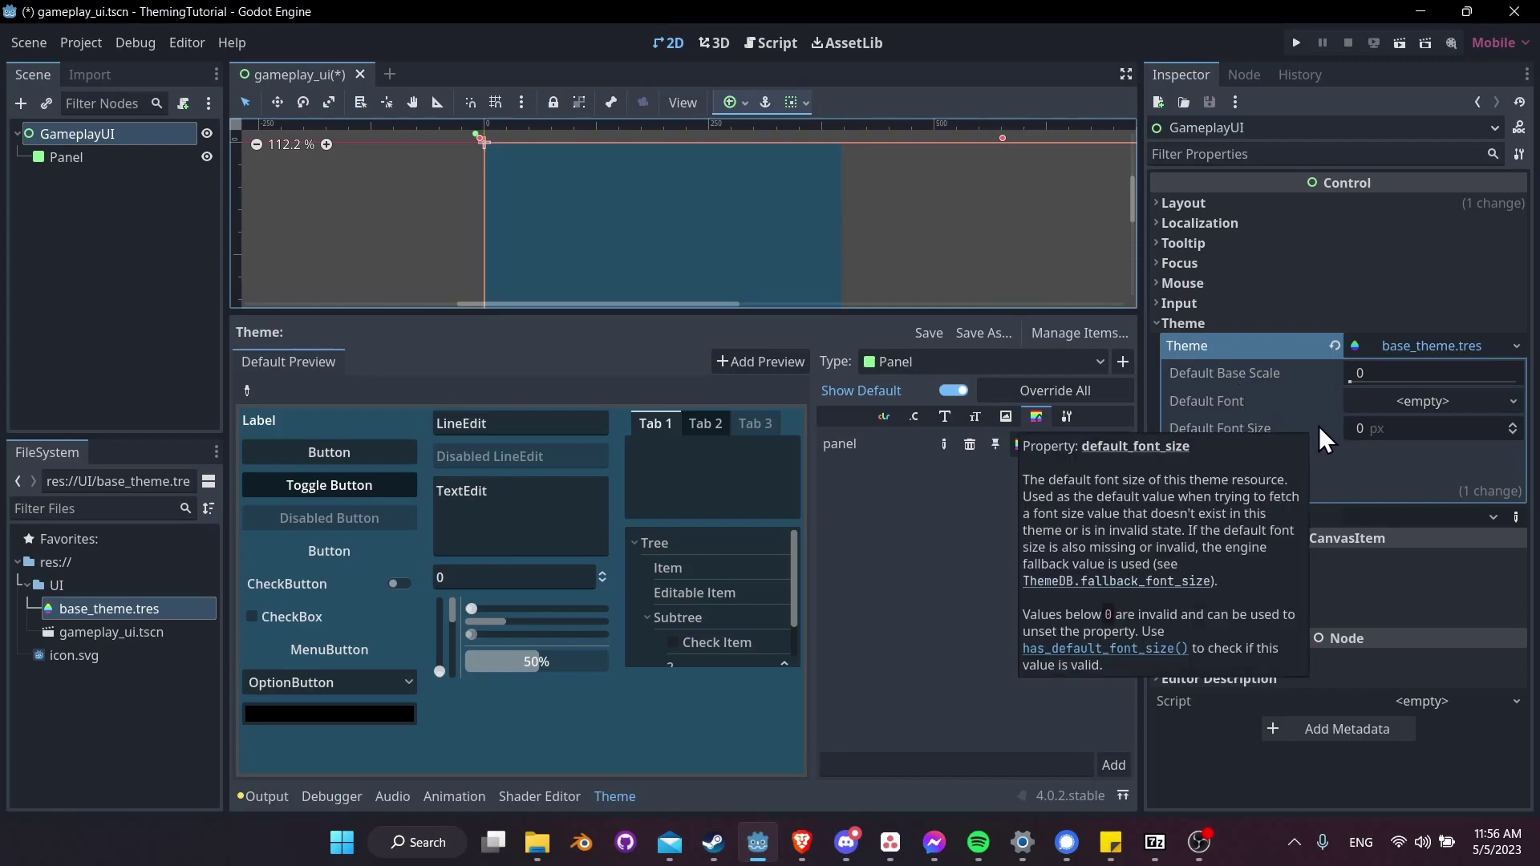
click(74, 614)
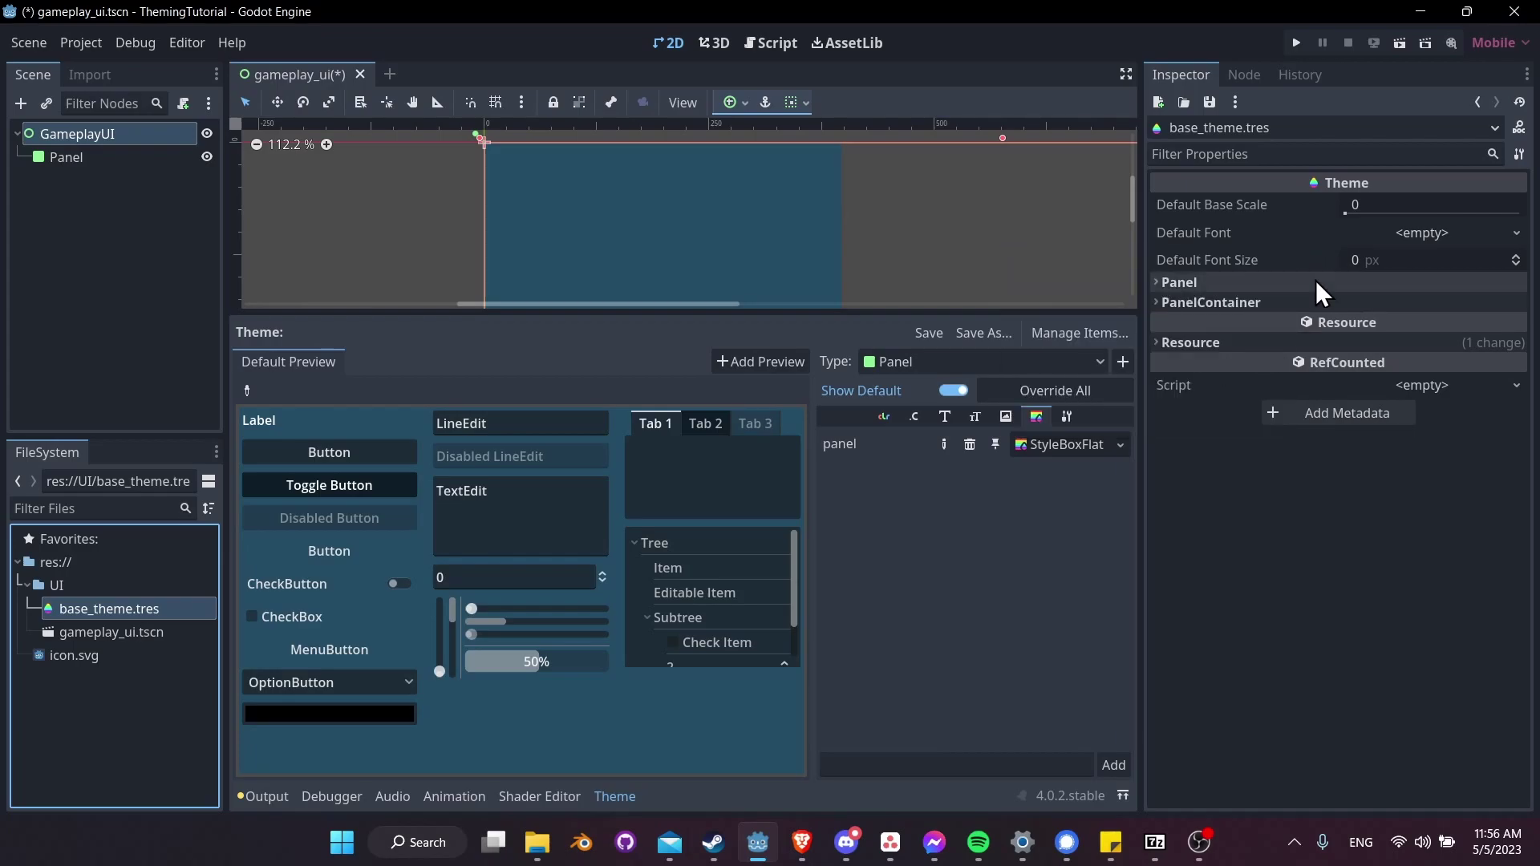
mouse_move(1292, 236)
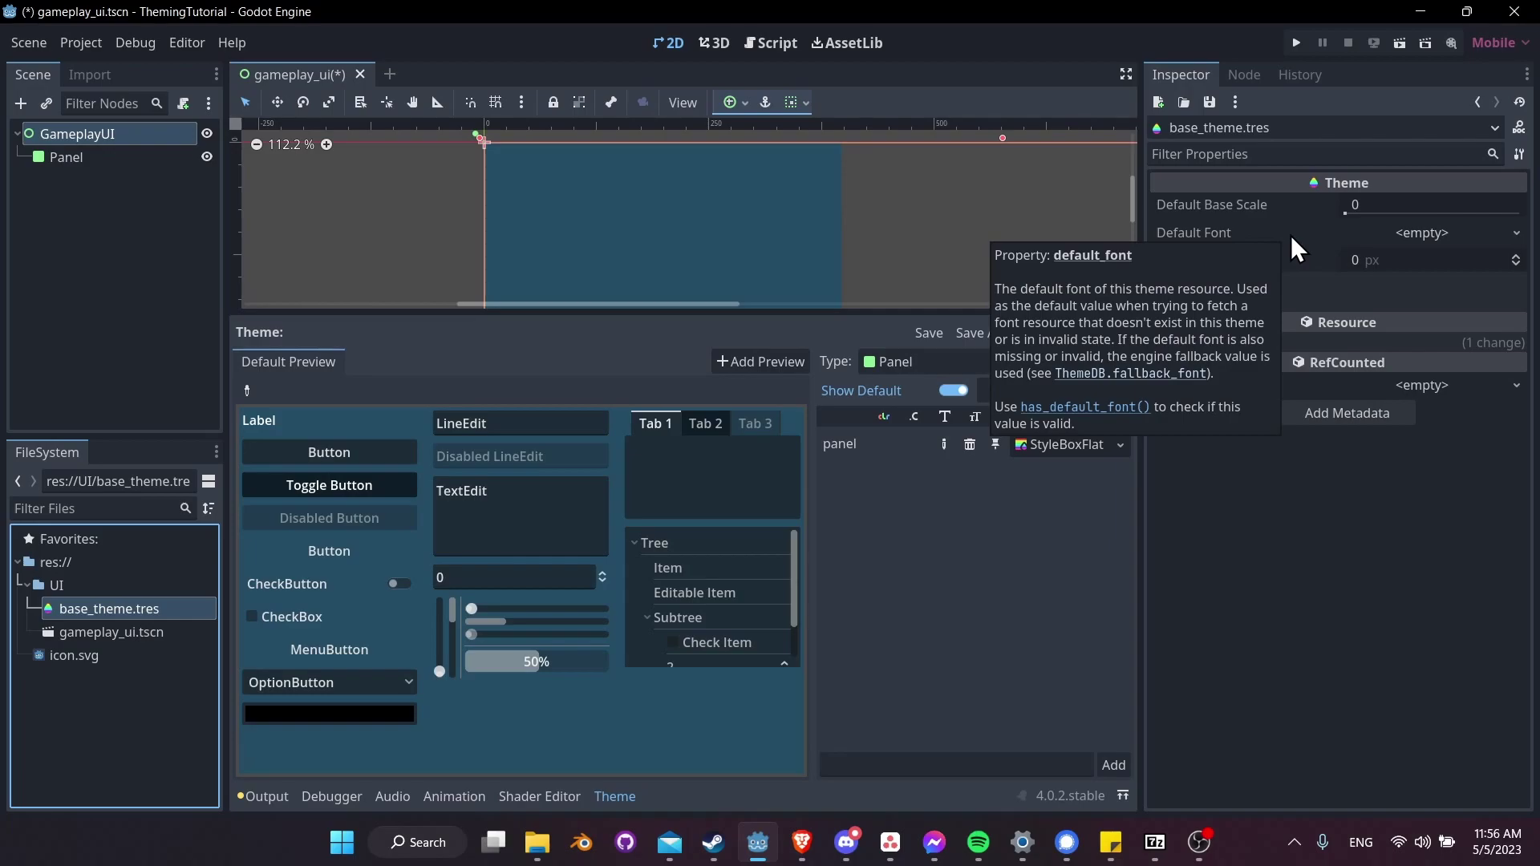
click(800, 848)
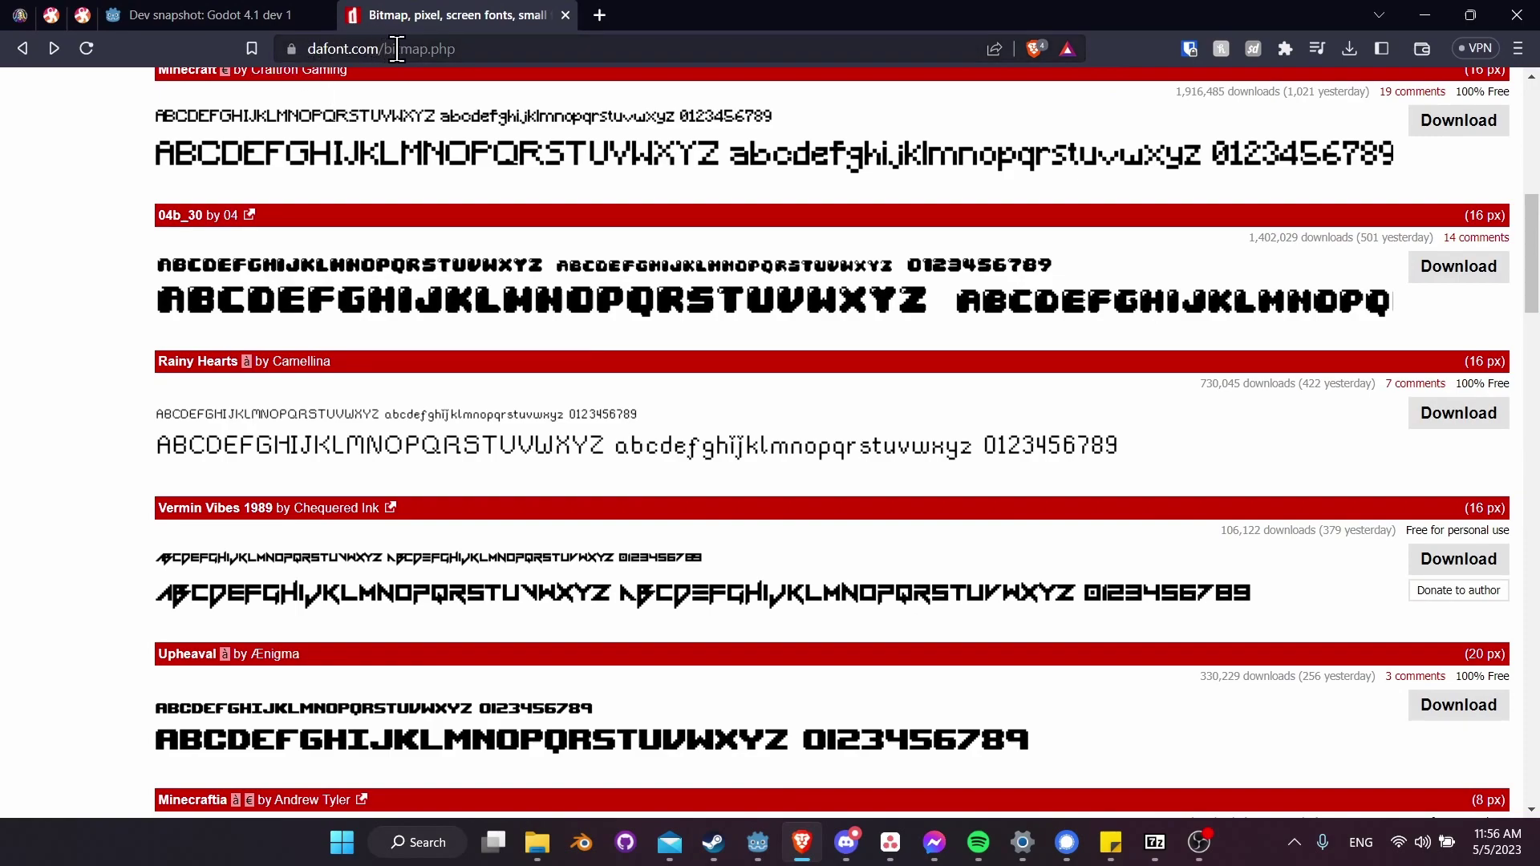
Find the 100% Free Rainy Hearts font in dafont's Bitmap list and download its archive
drag(385, 48, 530, 50)
scroll(561, 217, up, 9)
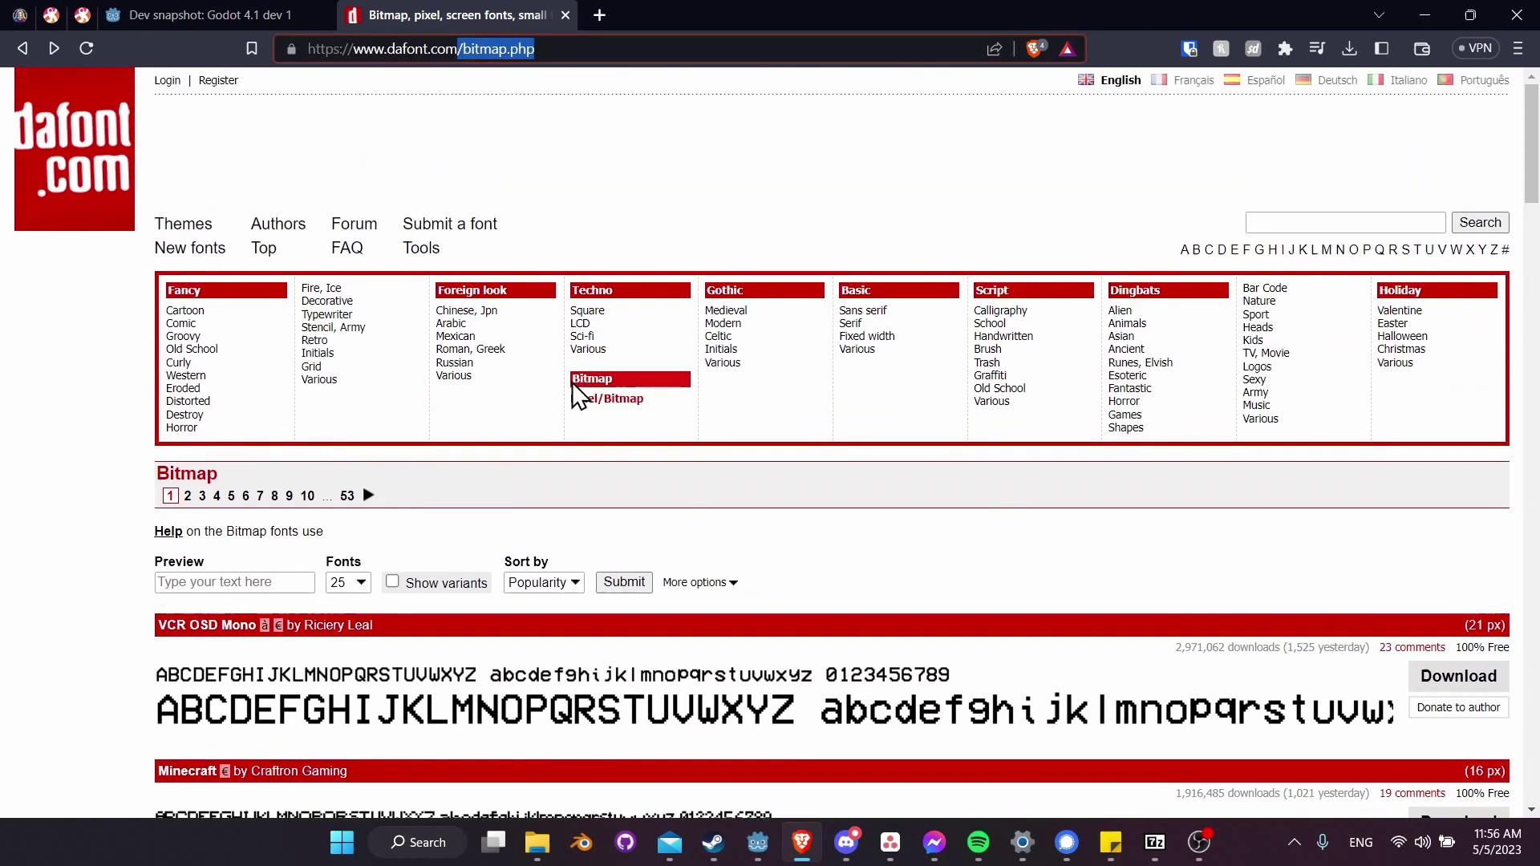
drag(571, 382, 658, 407)
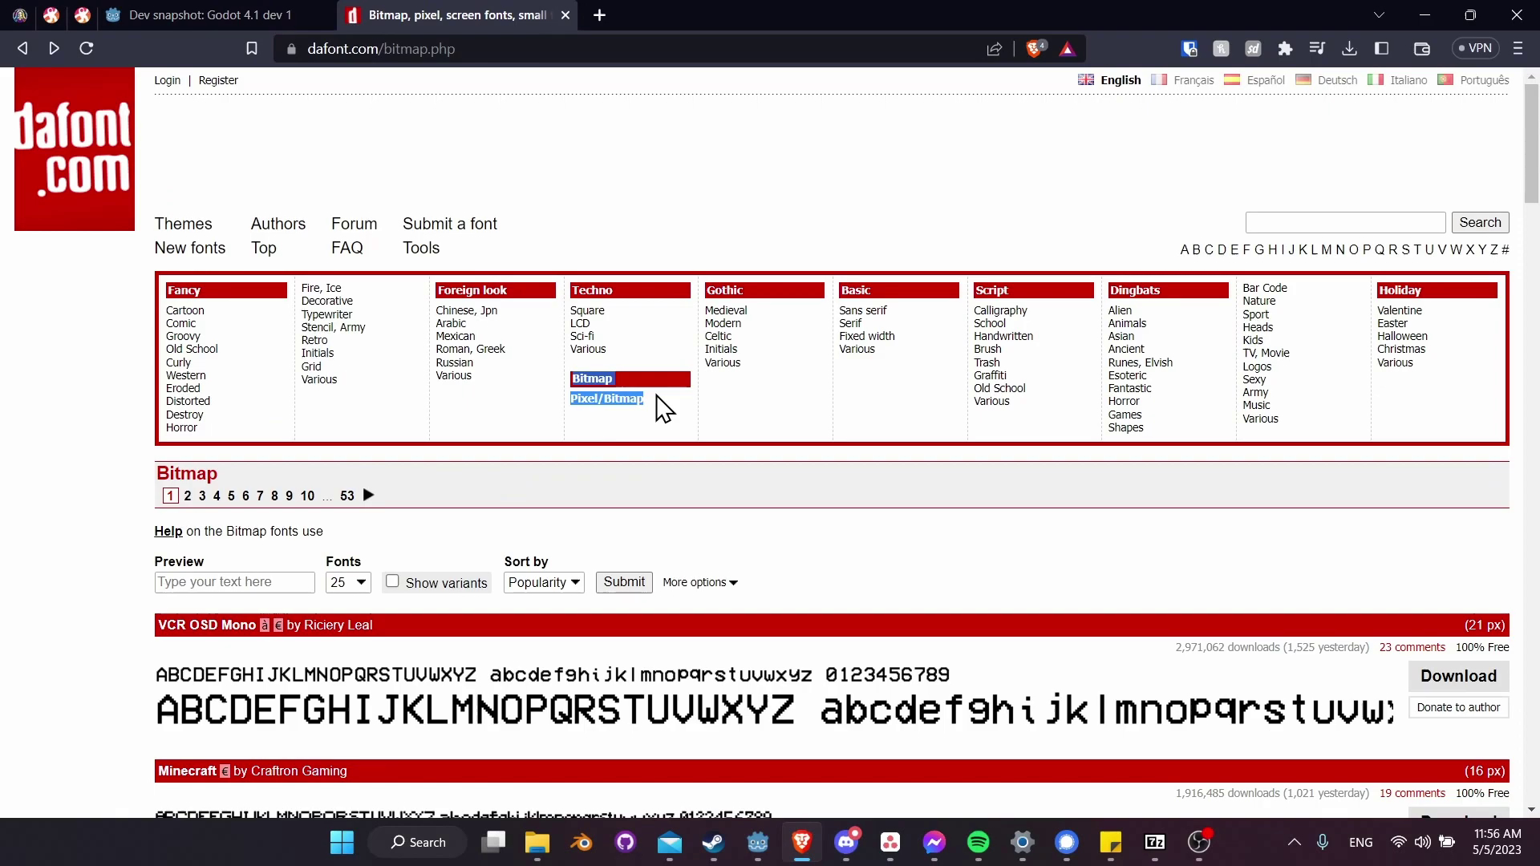
click(598, 399)
scroll(797, 374, down, 6)
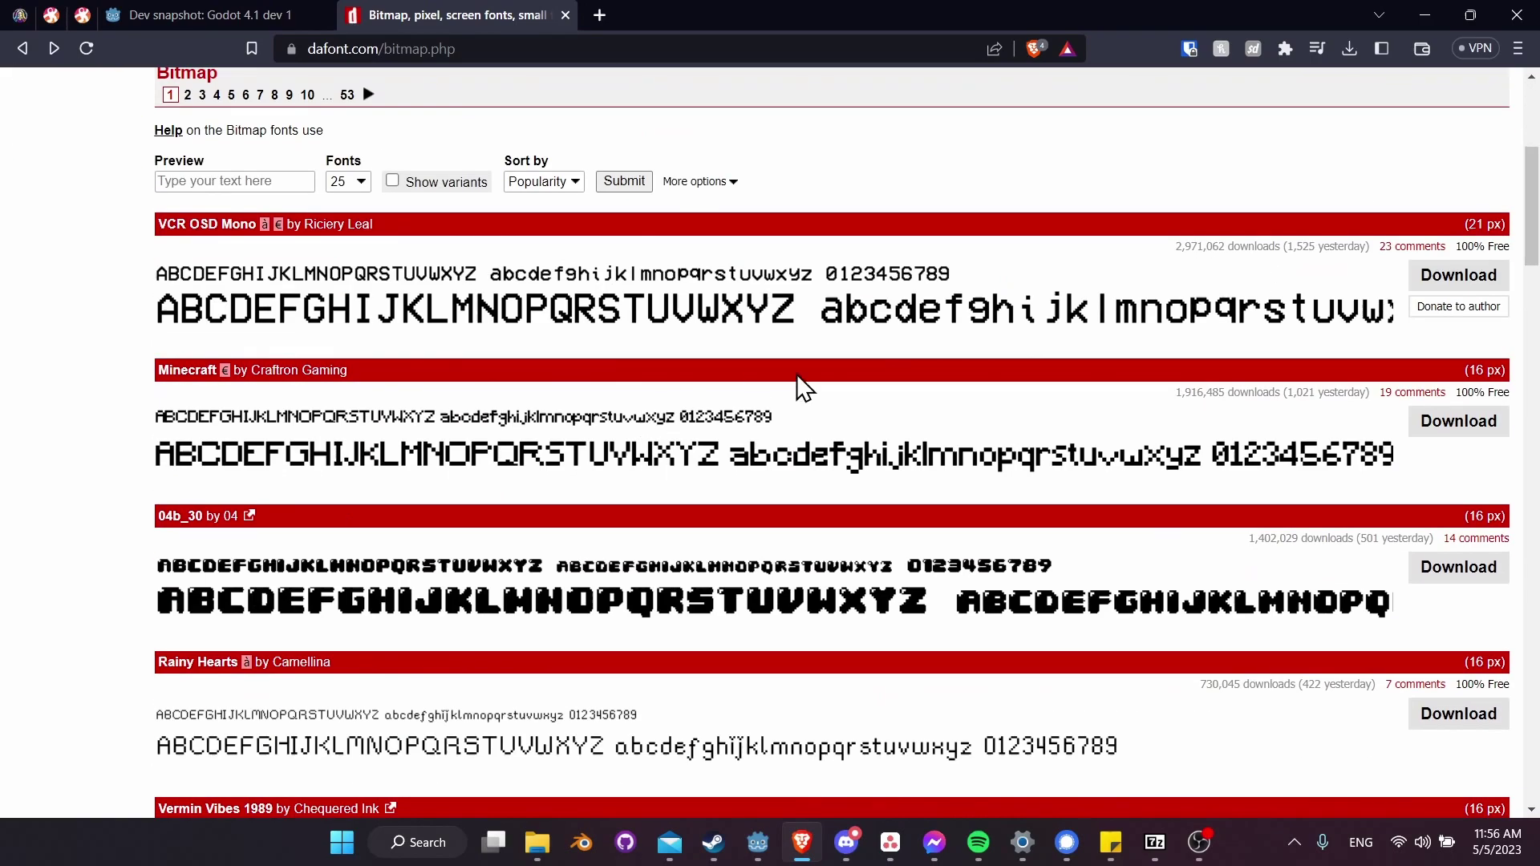
scroll(1388, 331, down, 2)
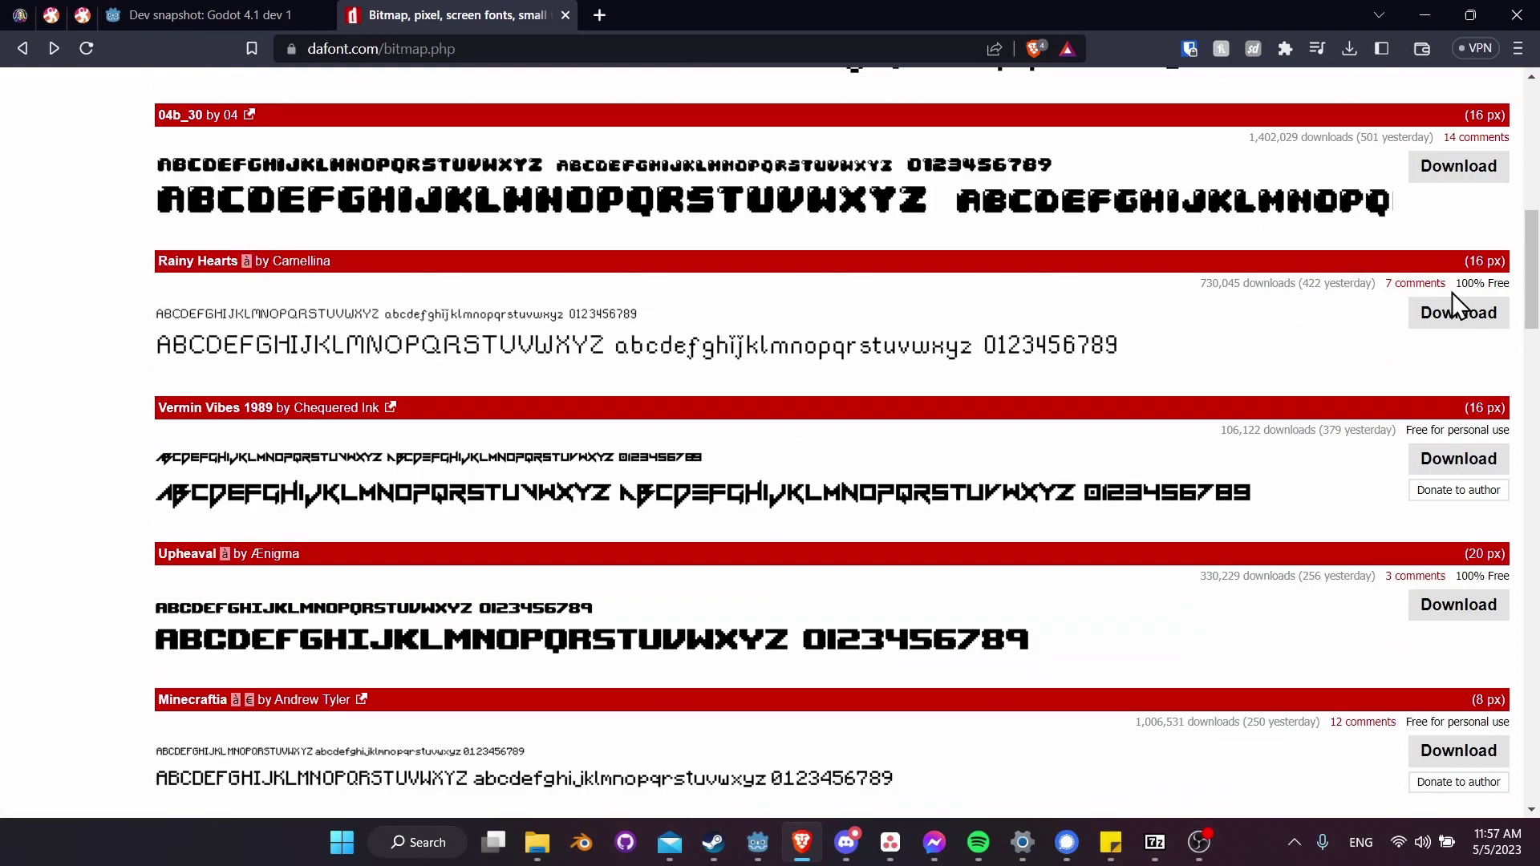
drag(1454, 285, 1526, 301)
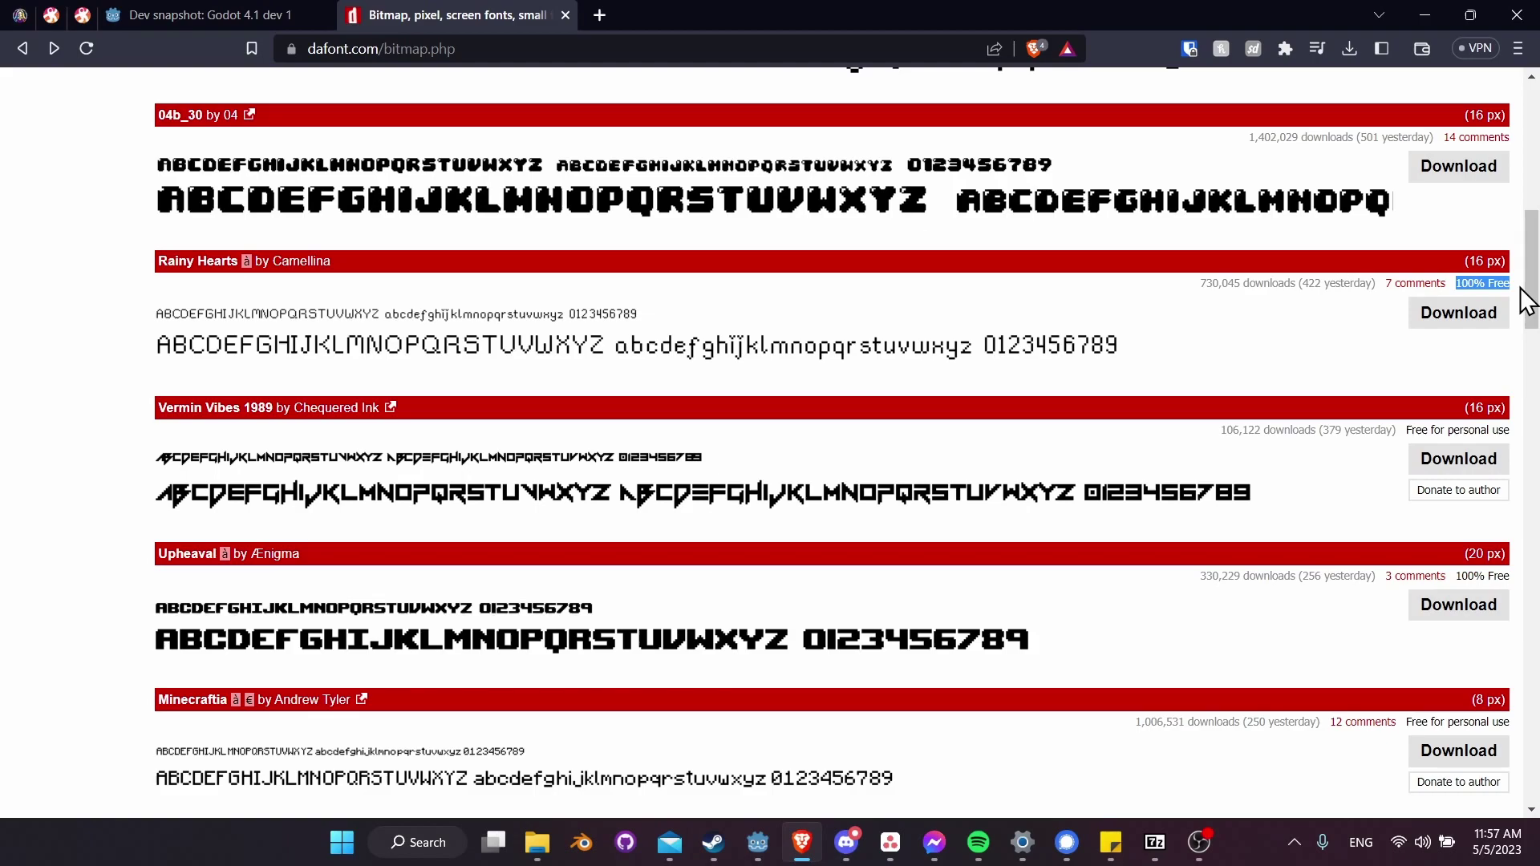
click(1523, 303)
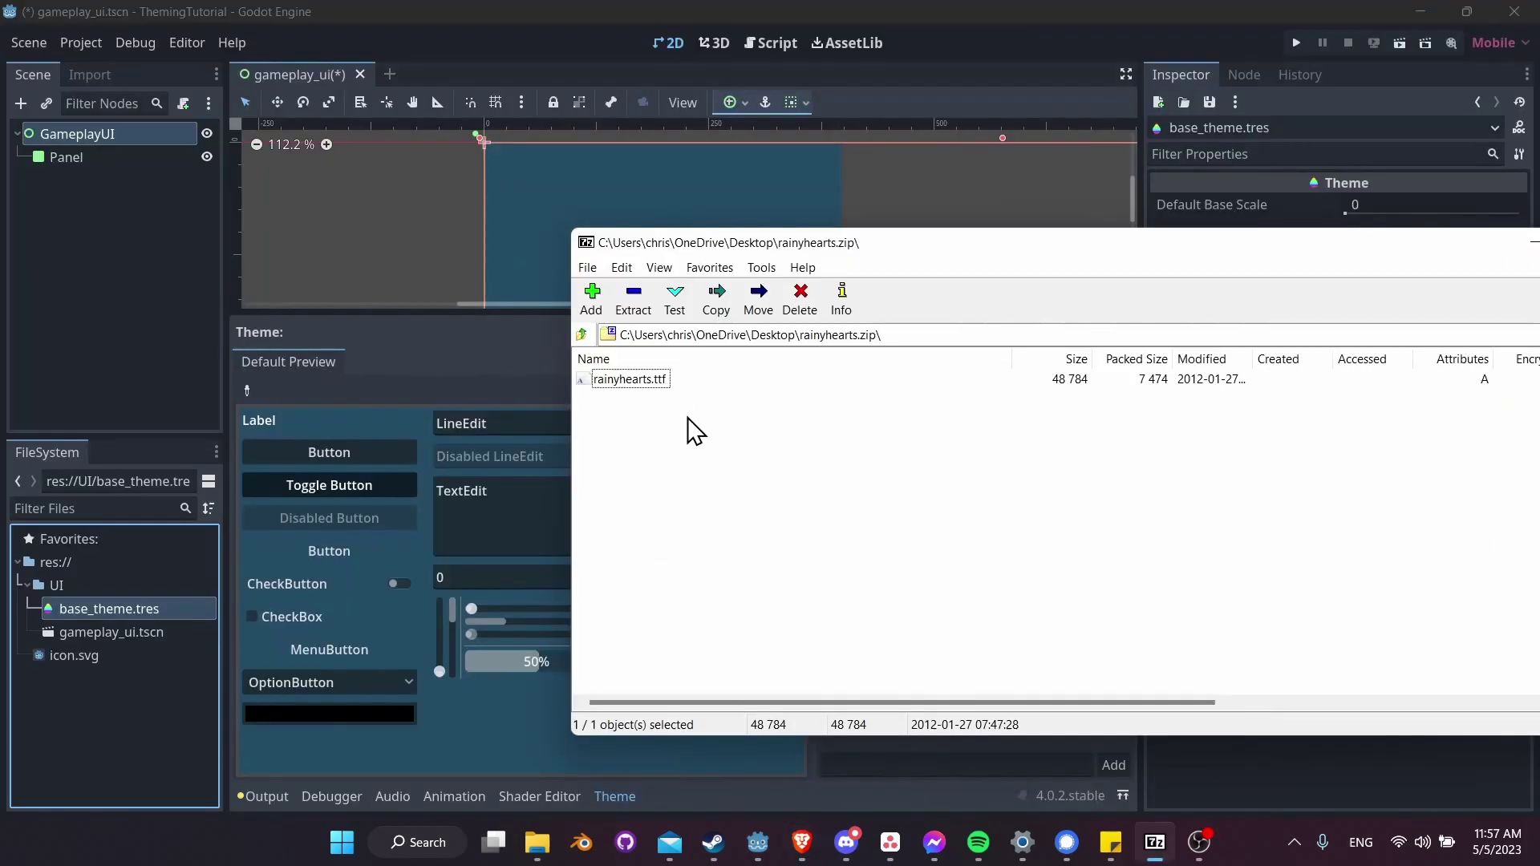
drag(692, 430, 641, 379)
click(499, 385)
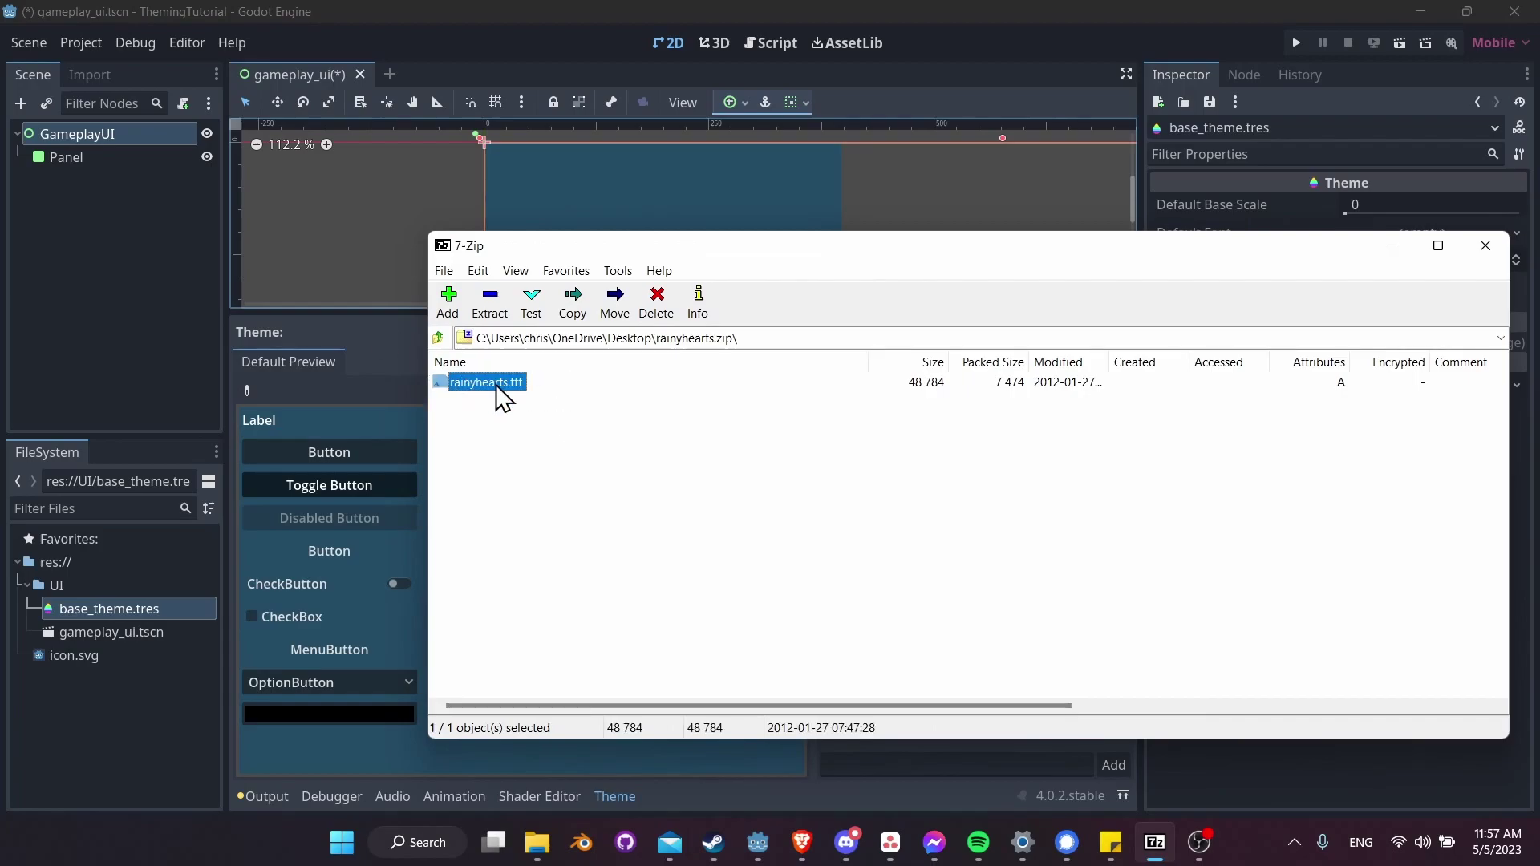
mouse_move(523, 380)
mouse_down()
mouse_move(544, 419)
mouse_move(509, 385)
mouse_up()
drag(311, 95, 504, 149)
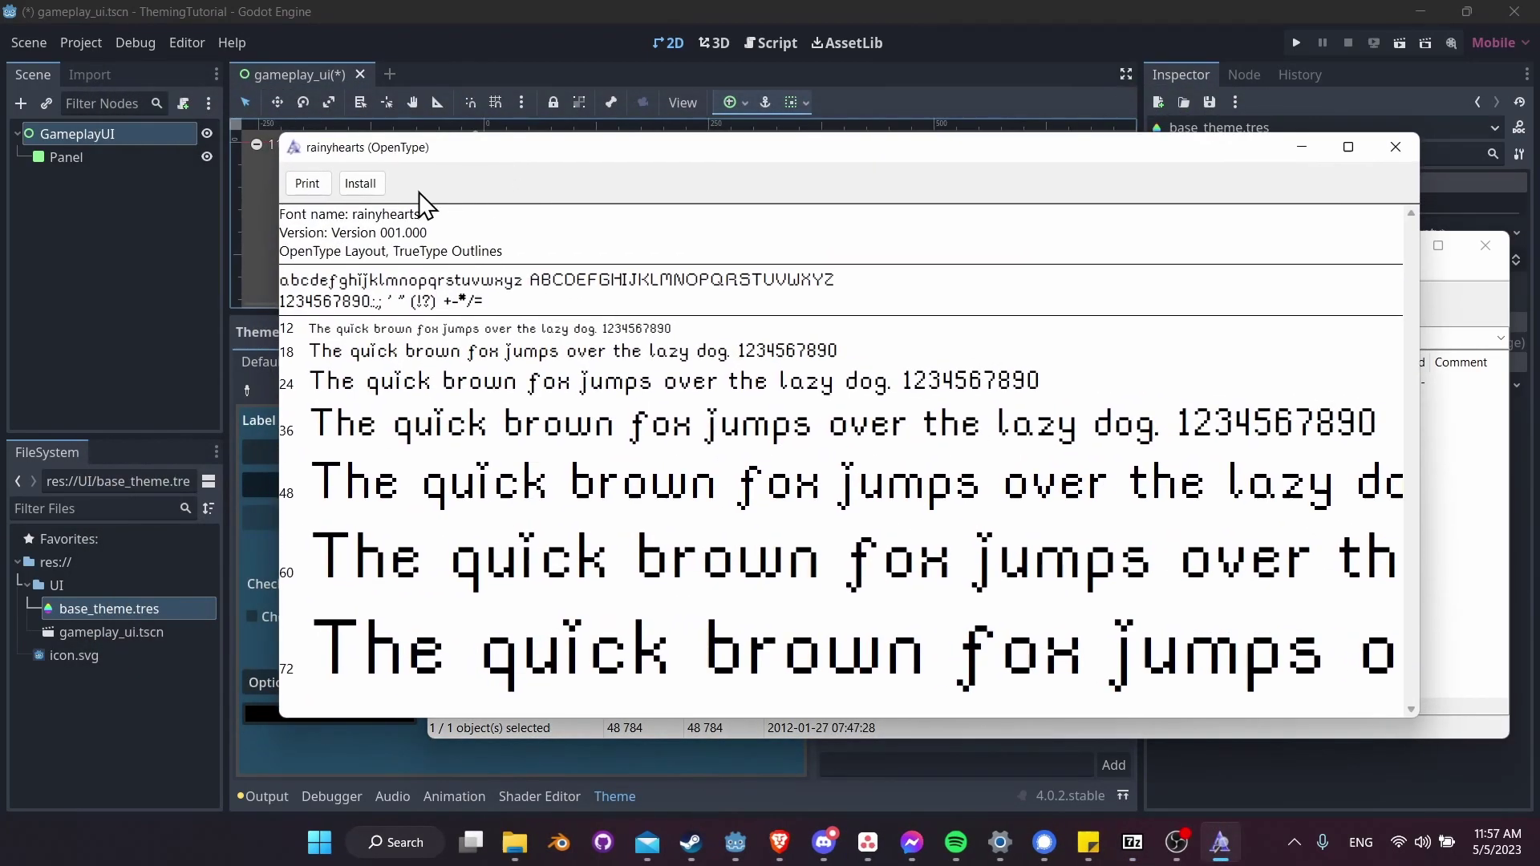
click(1398, 144)
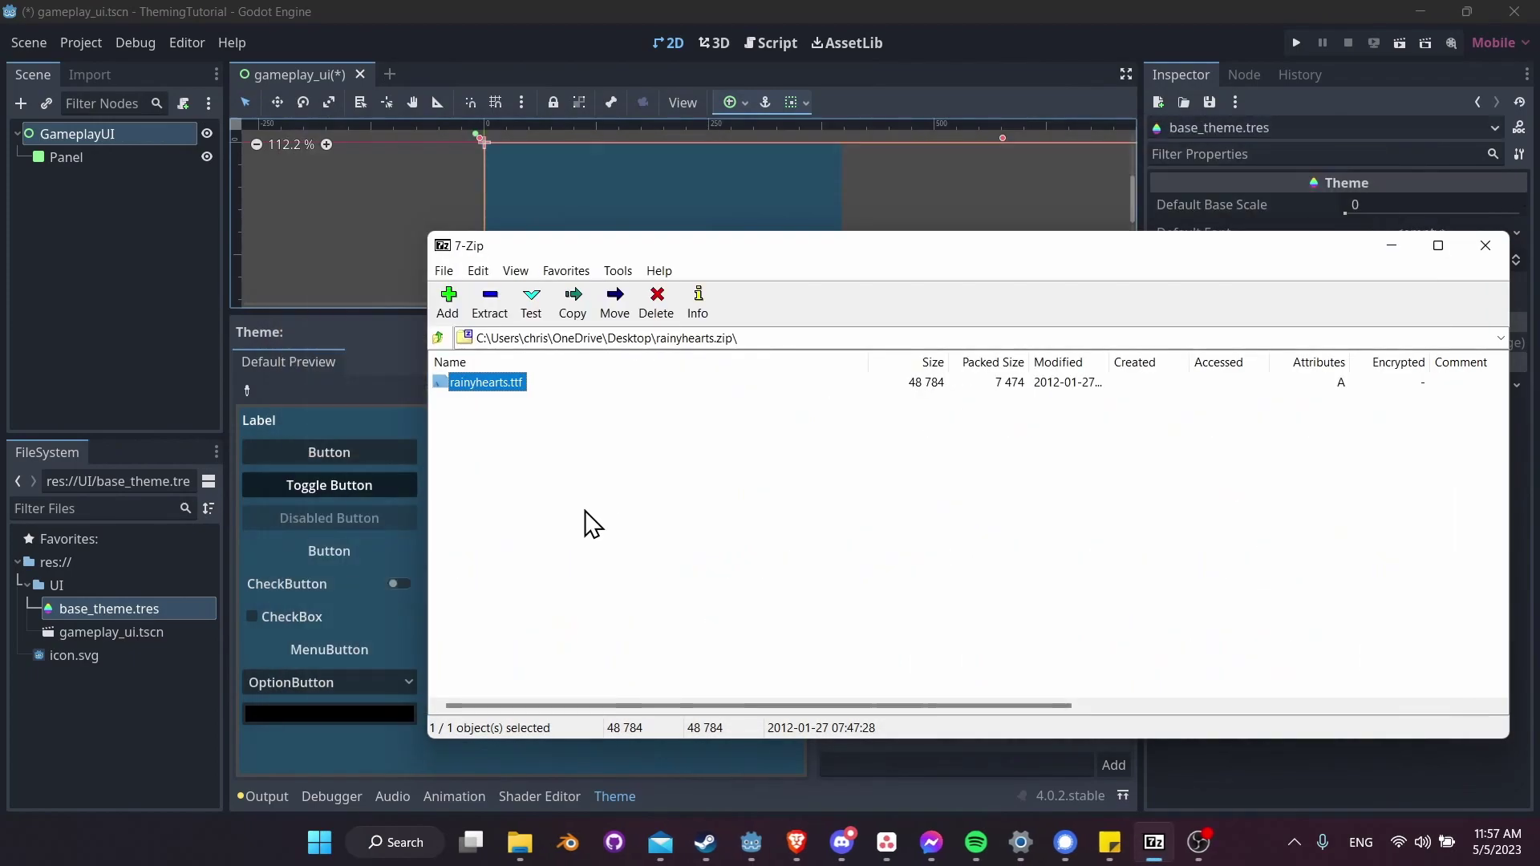
click(502, 438)
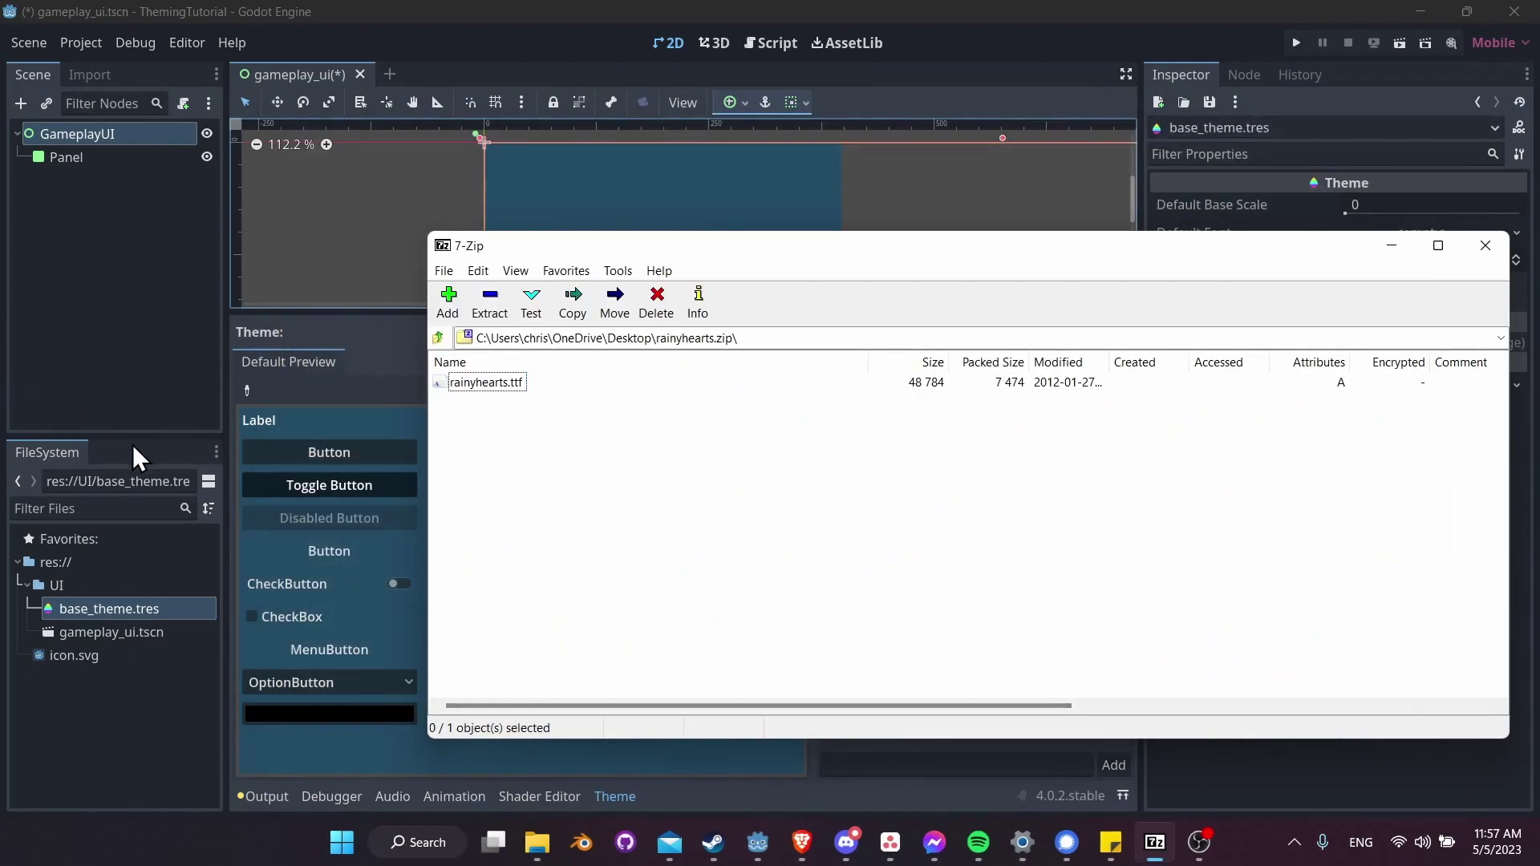
Copy rainyhearts.ttf from the zip archive into the project's UI folder through File Explorer
click(105, 589)
right_click(67, 584)
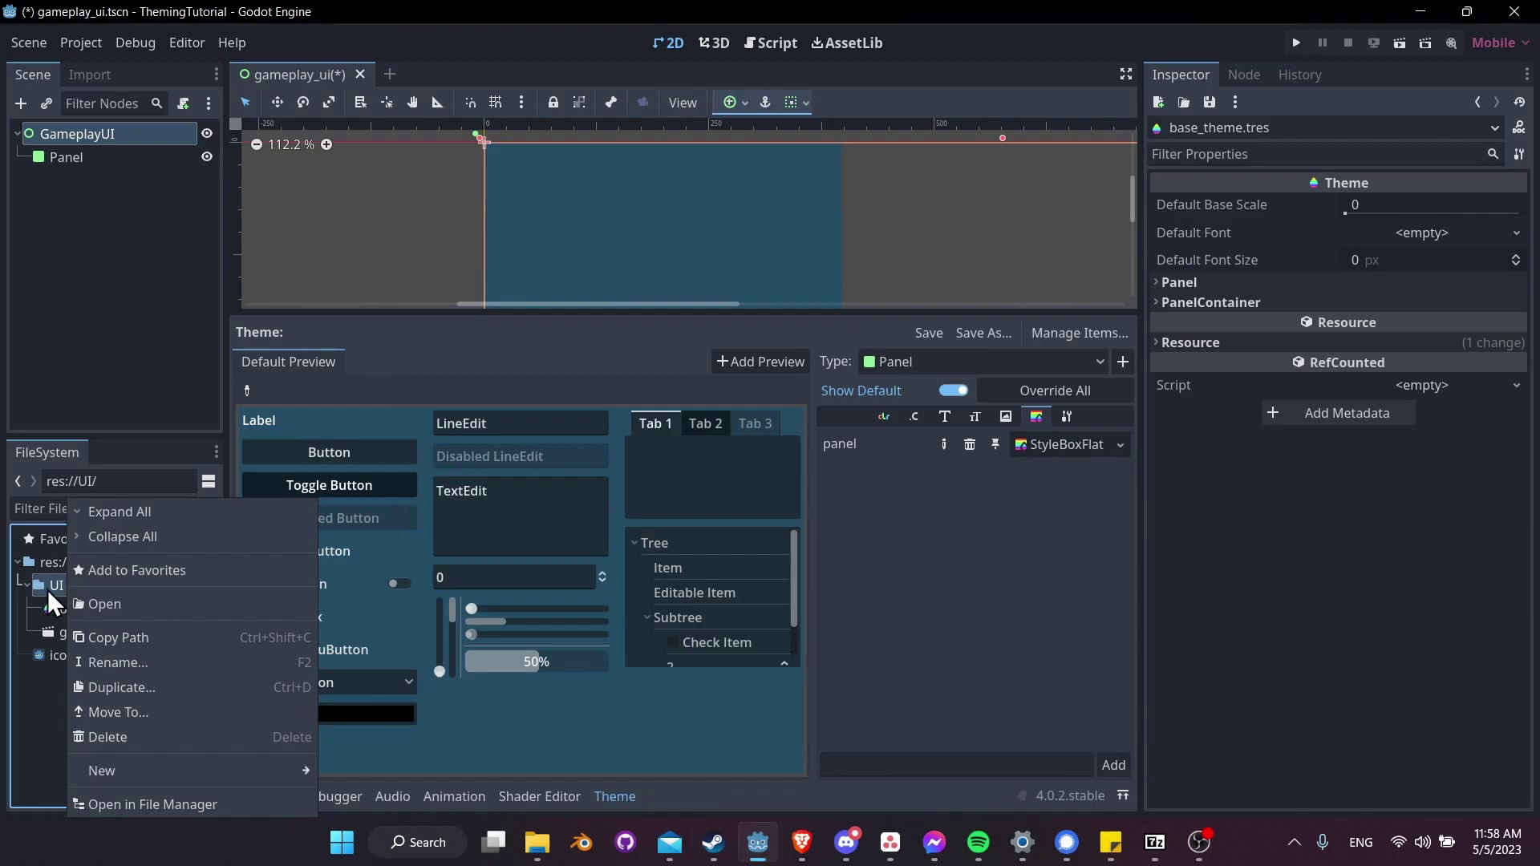
click(152, 805)
click(1156, 843)
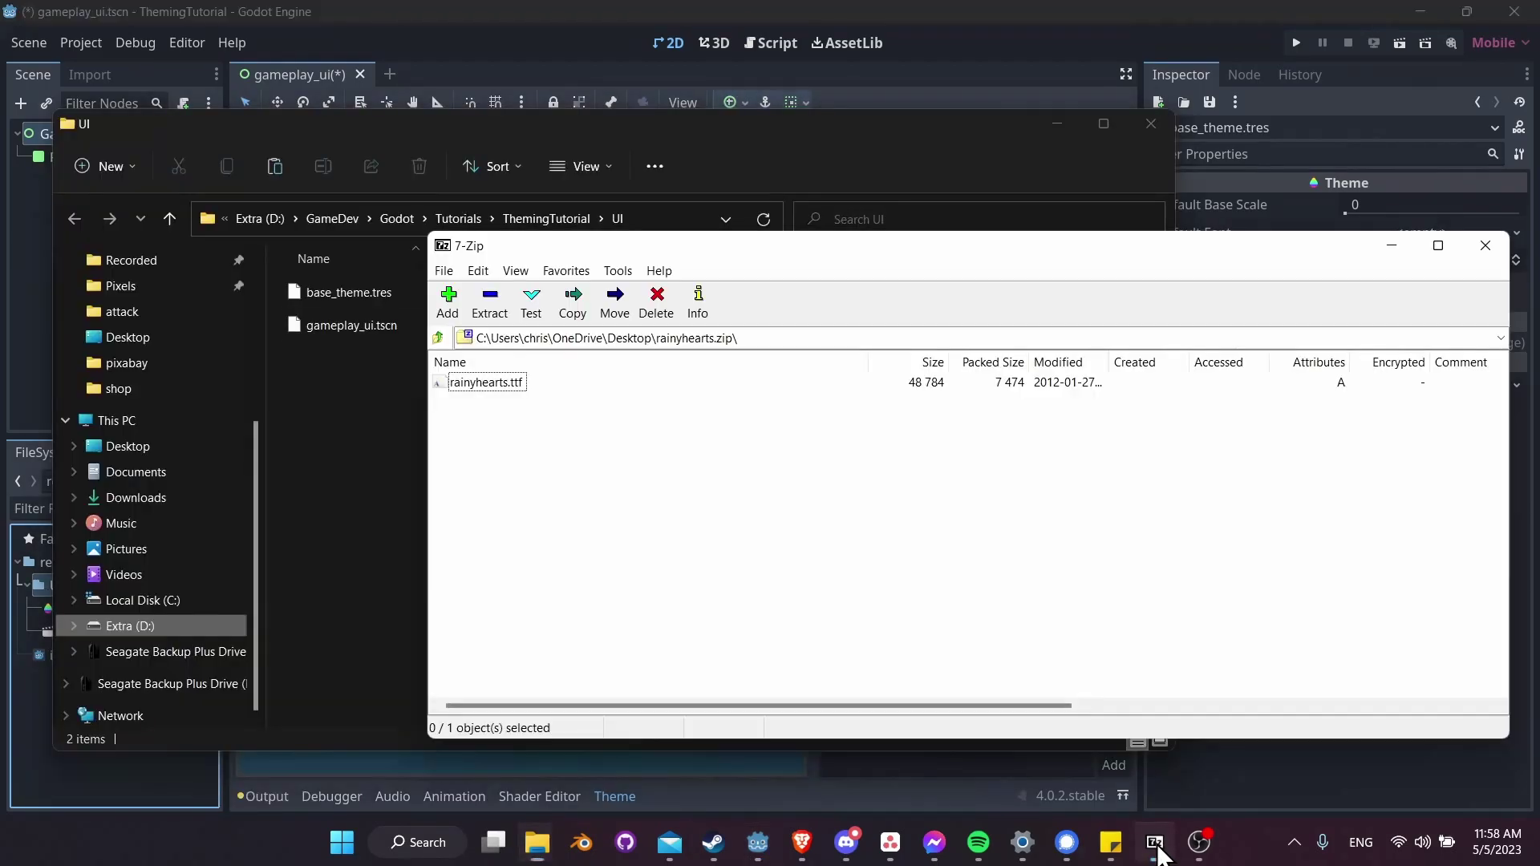
drag(733, 255, 950, 296)
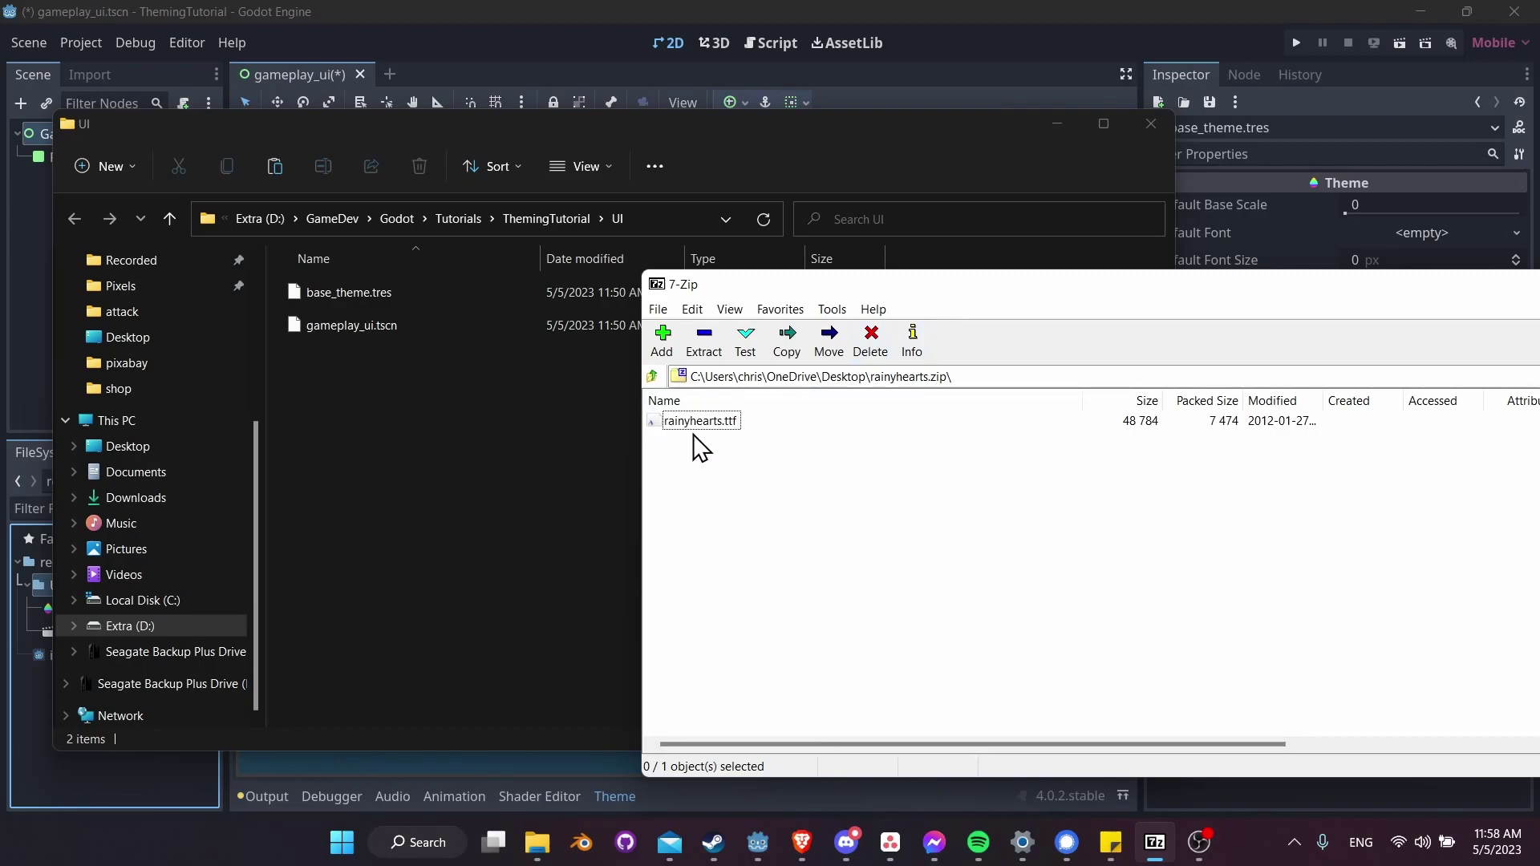
drag(731, 428, 523, 424)
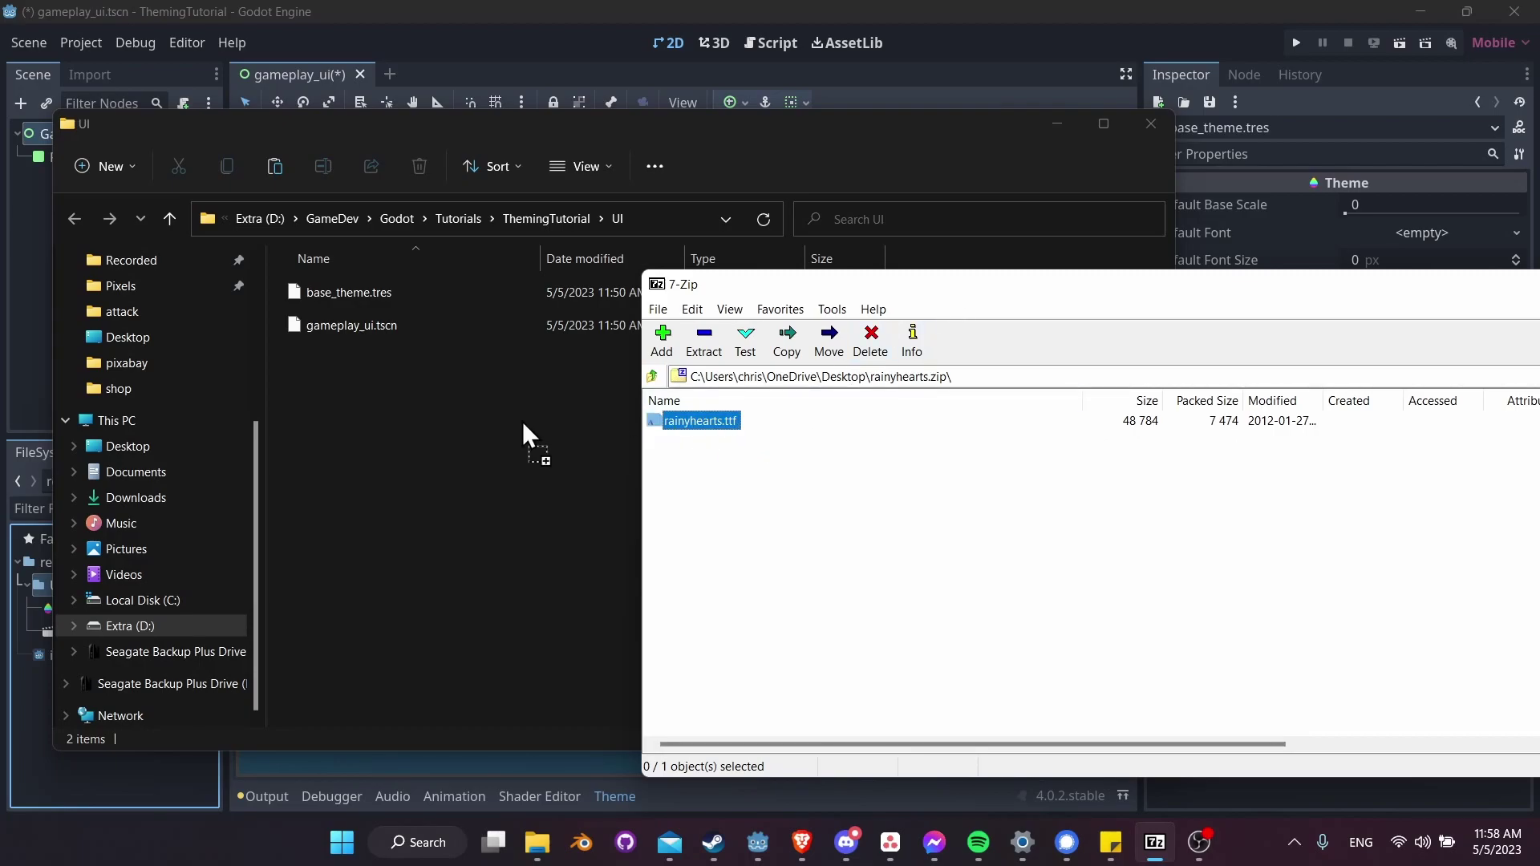
drag(407, 382, 406, 381)
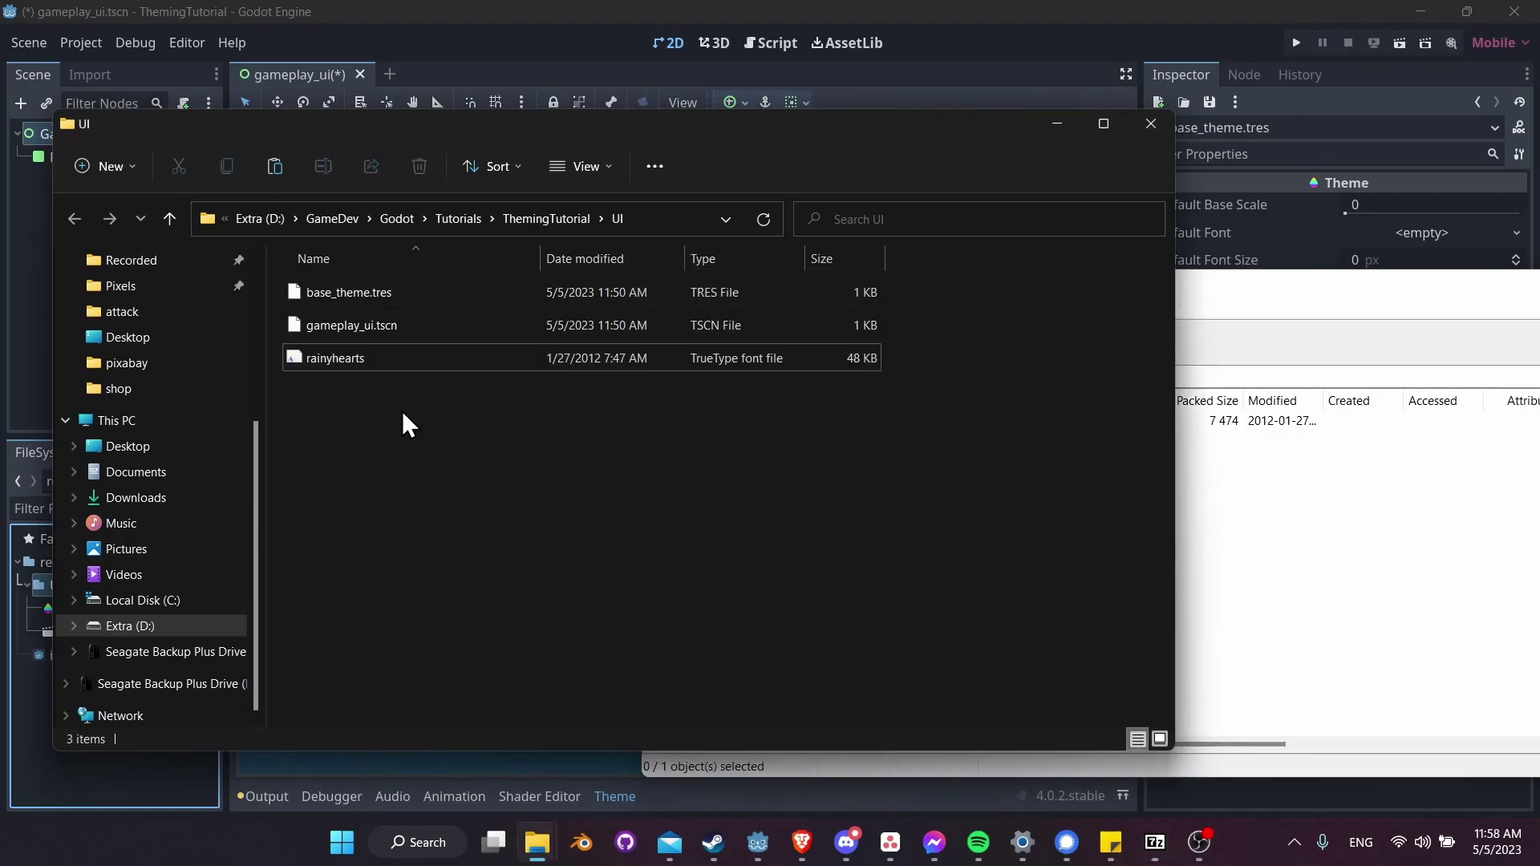
click(20, 747)
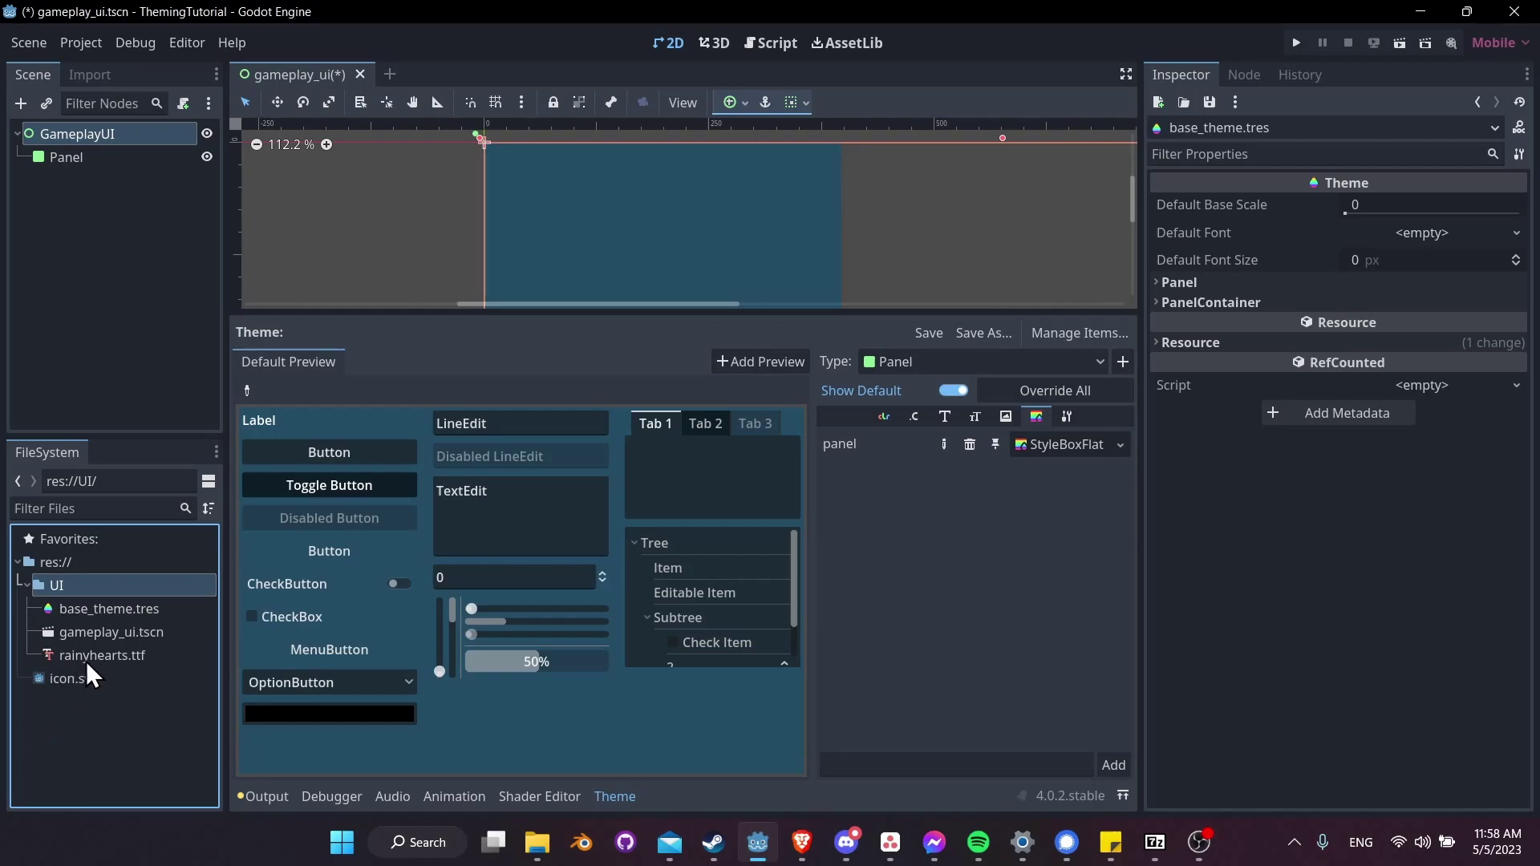
Set rainyhearts.ttf as base_theme.tres's Default Font and try it in the preview text box
drag(86, 662, 1365, 232)
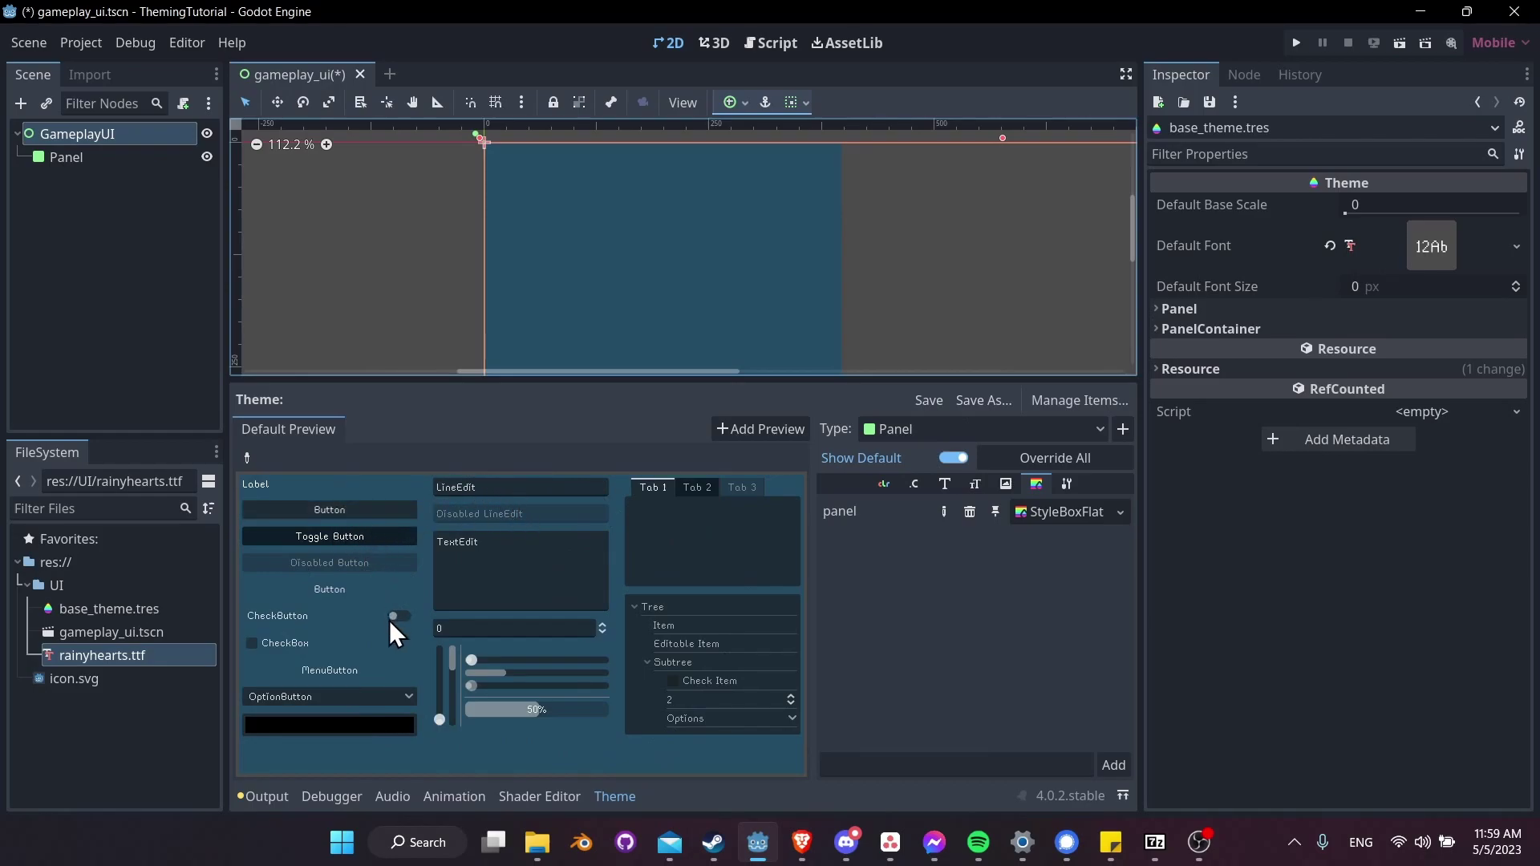
click(481, 487)
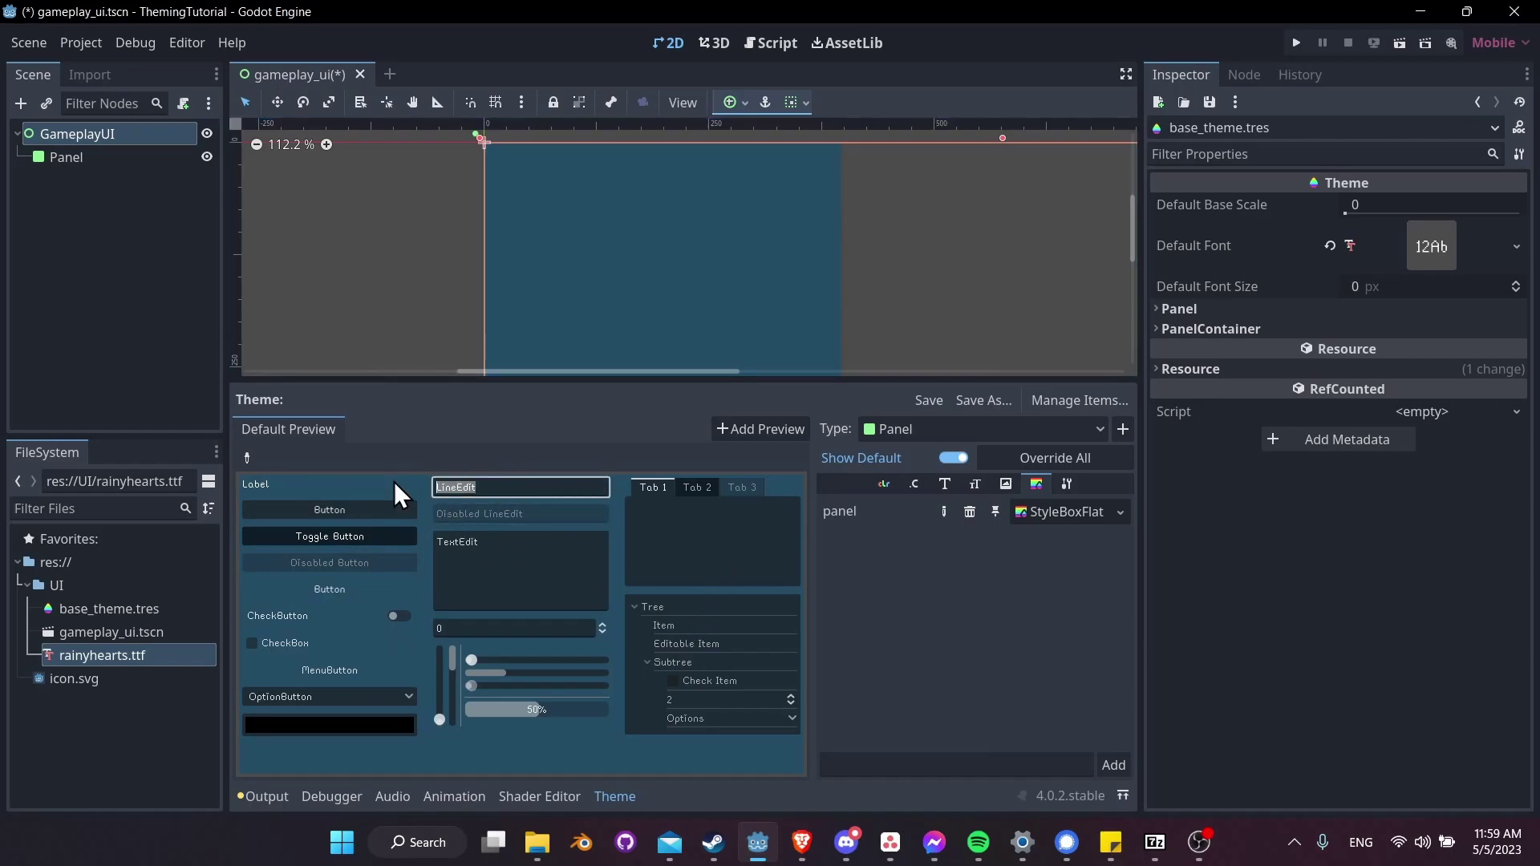
double_click(465, 544)
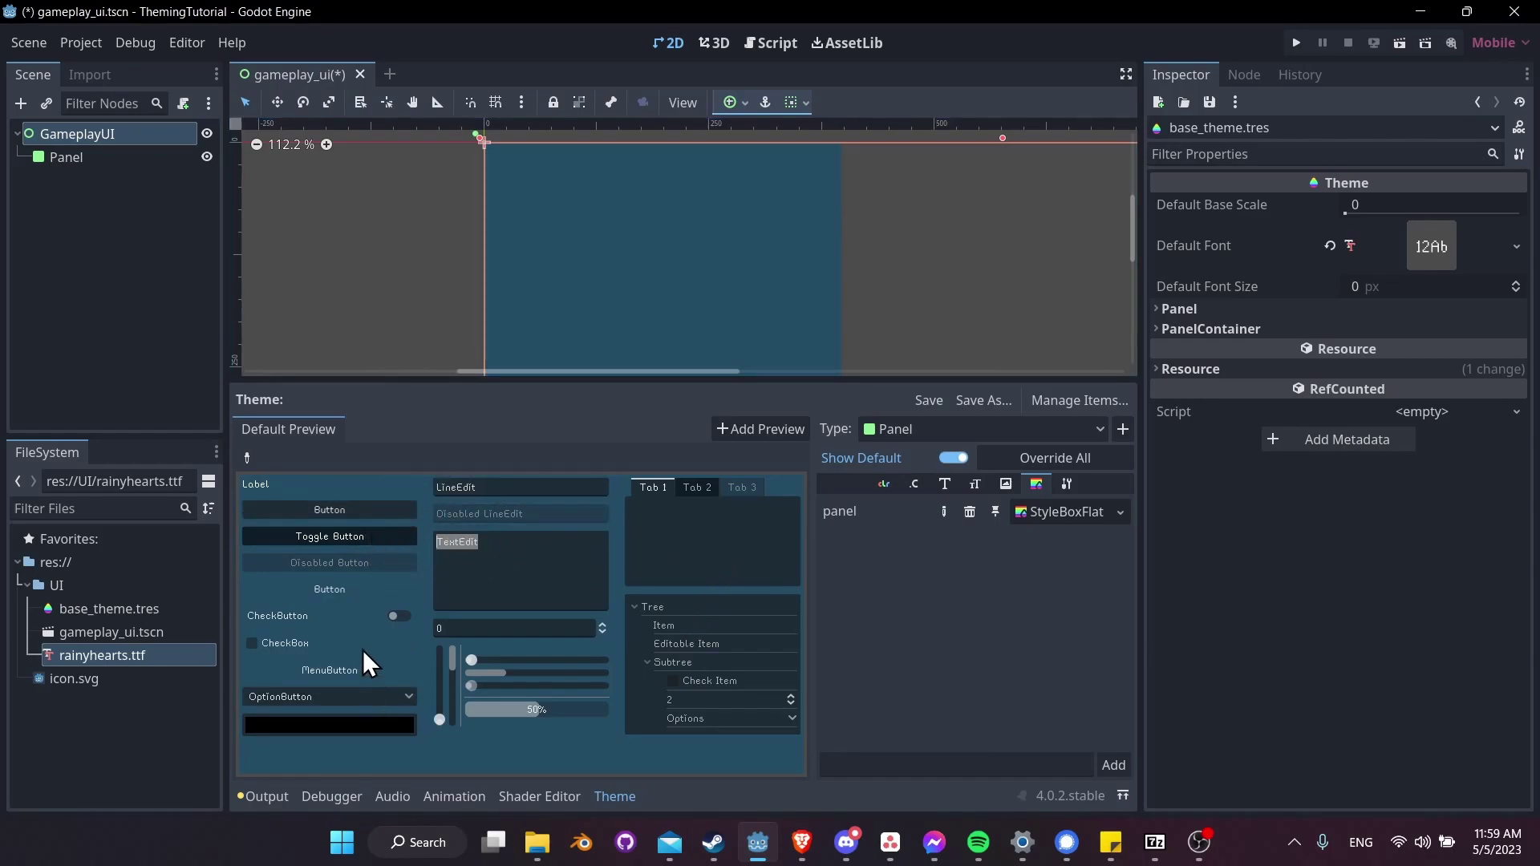
drag(622, 381, 654, 532)
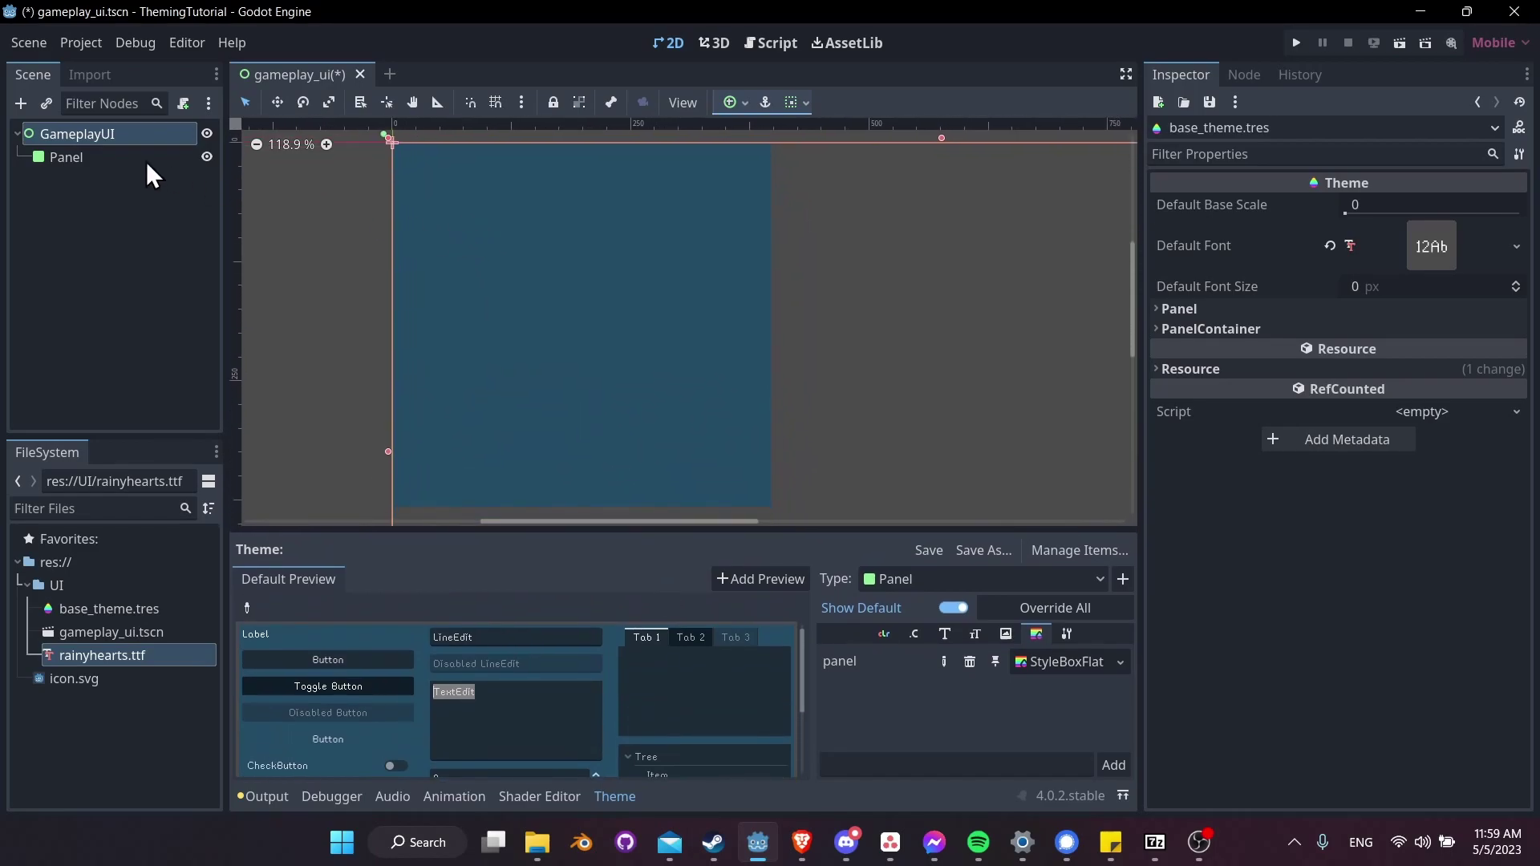
Add a Label child under Panel with the text 'Header'
click(64, 157)
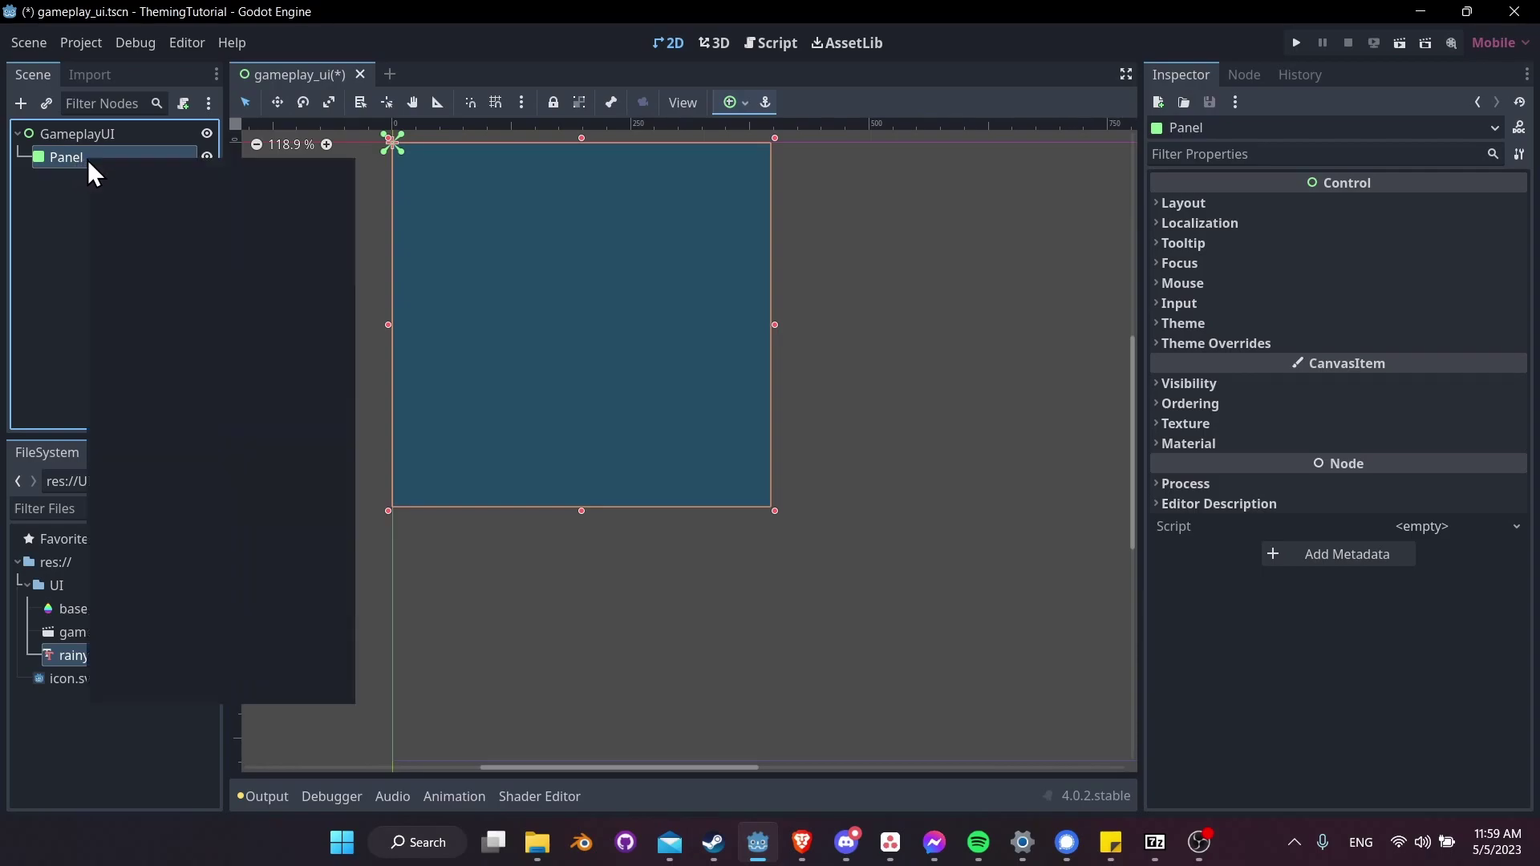
right_click(88, 161)
click(157, 171)
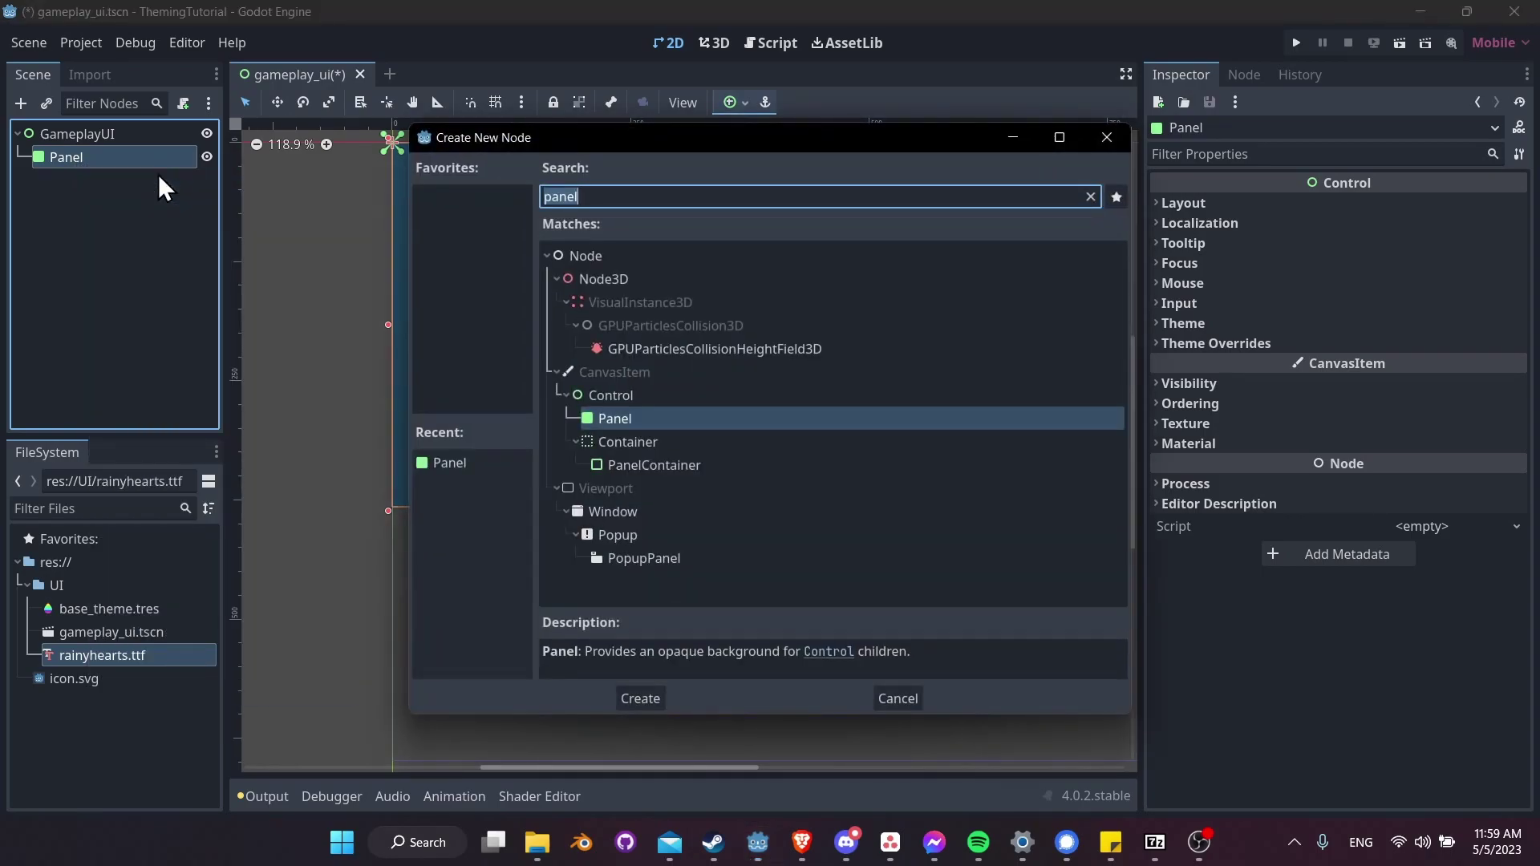
text(label)
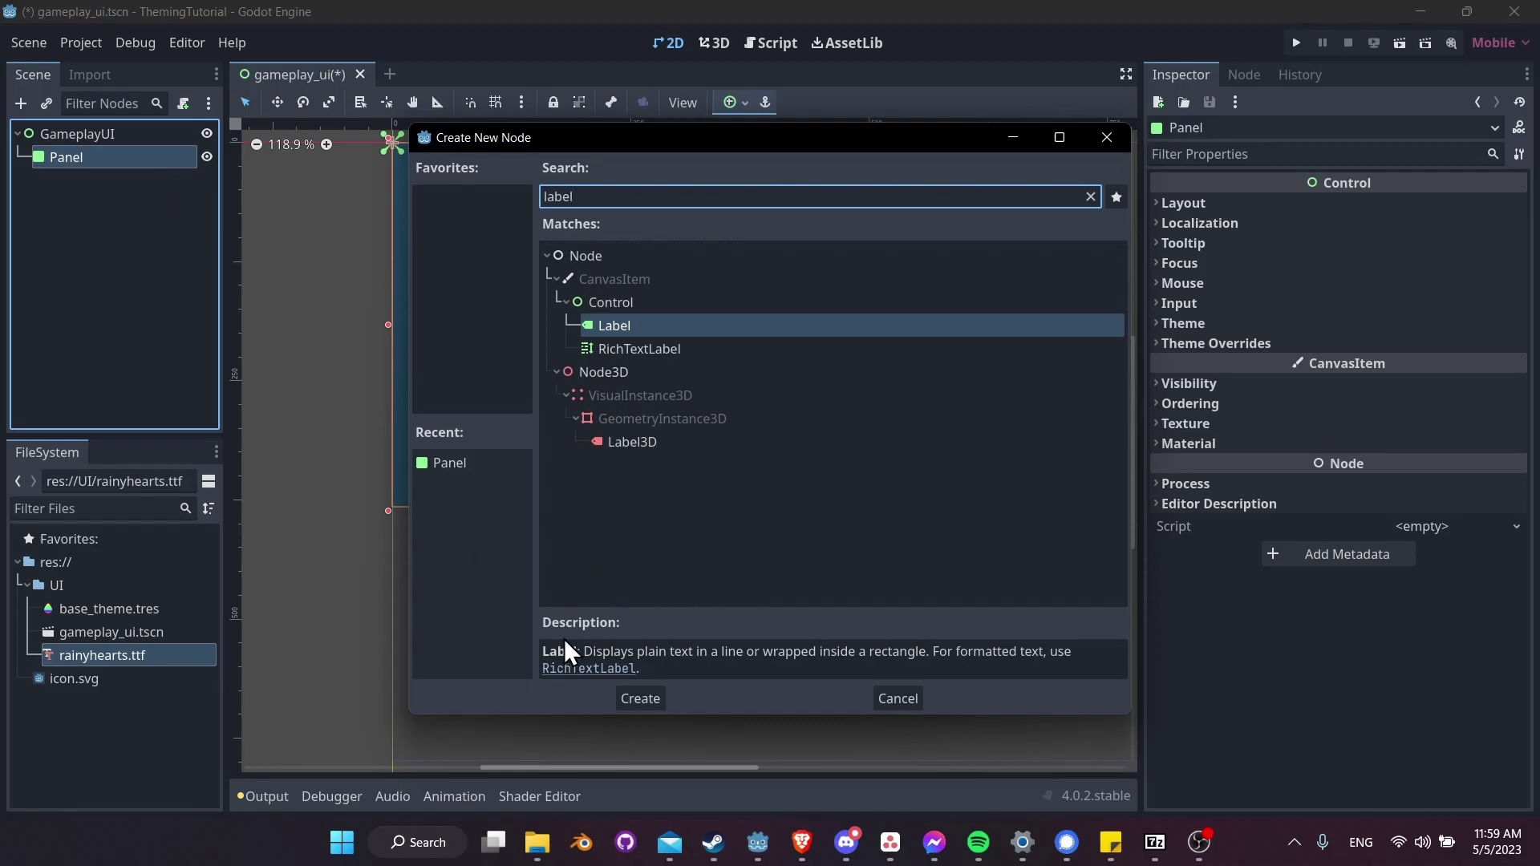
click(634, 695)
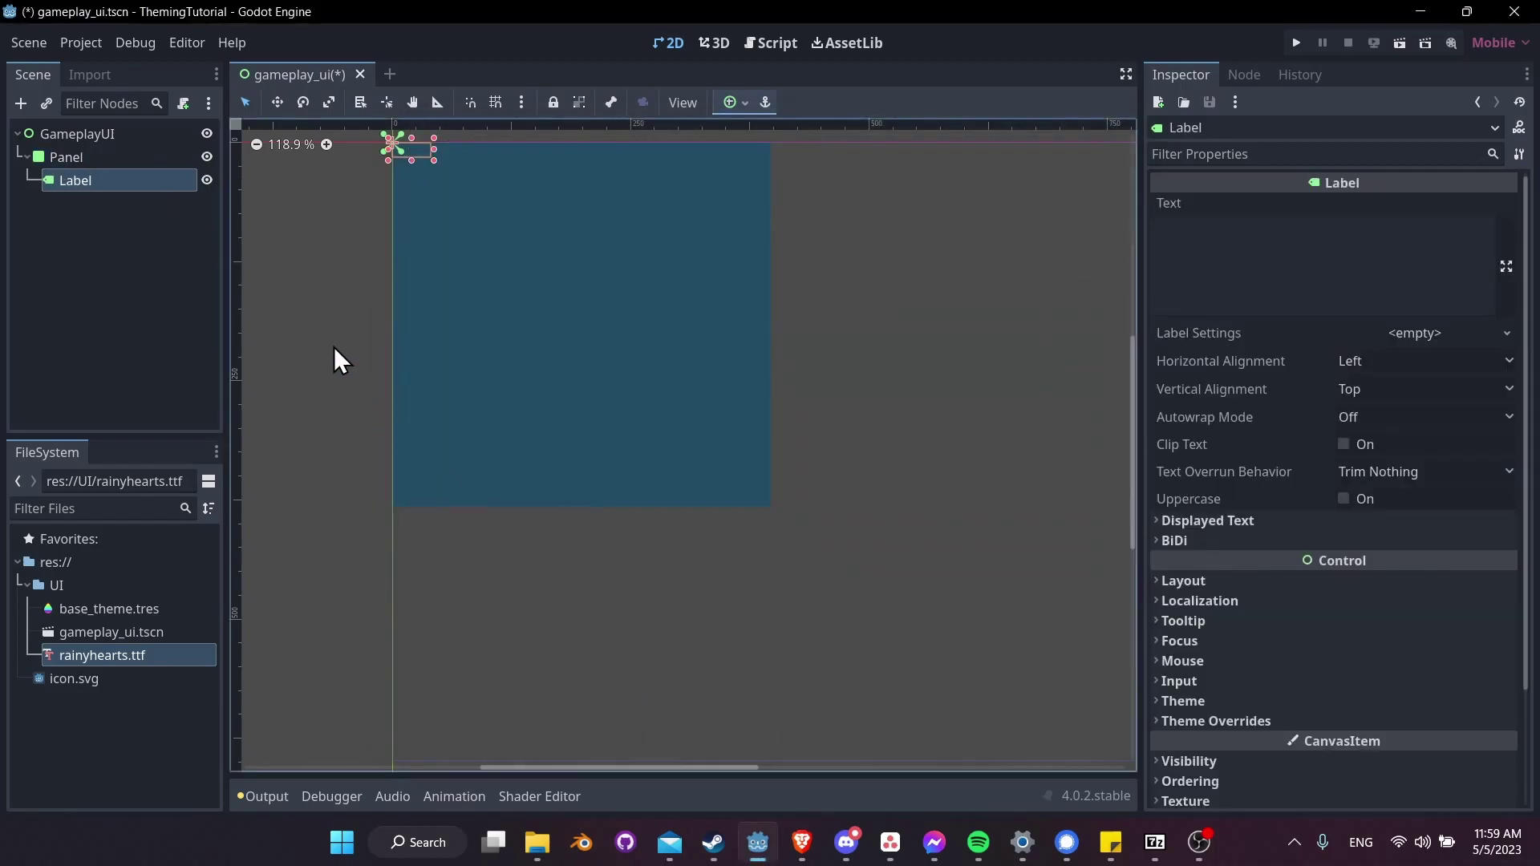
click(1227, 227)
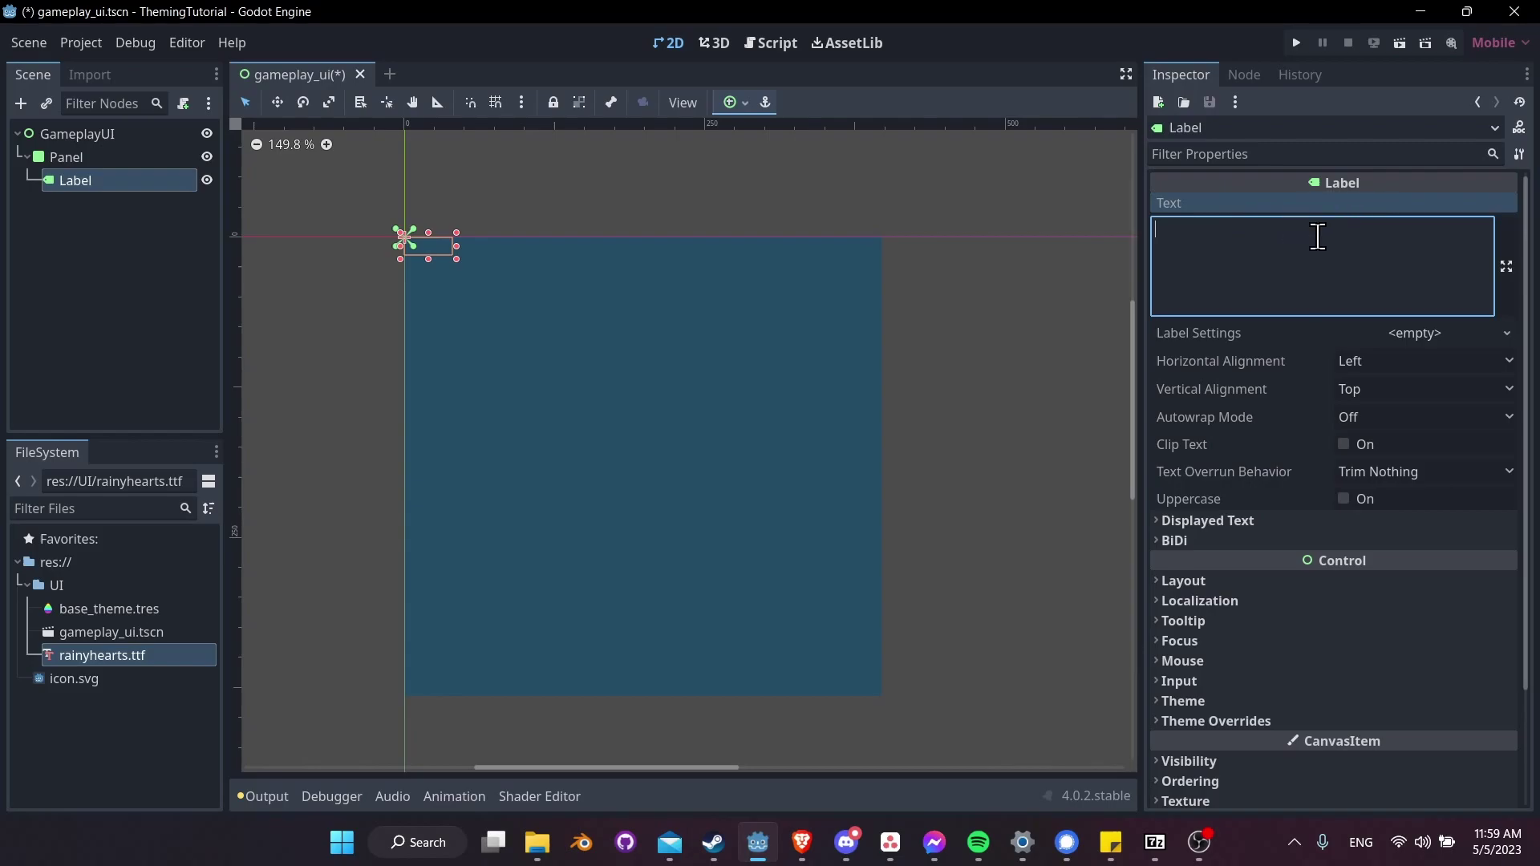
text(Header)
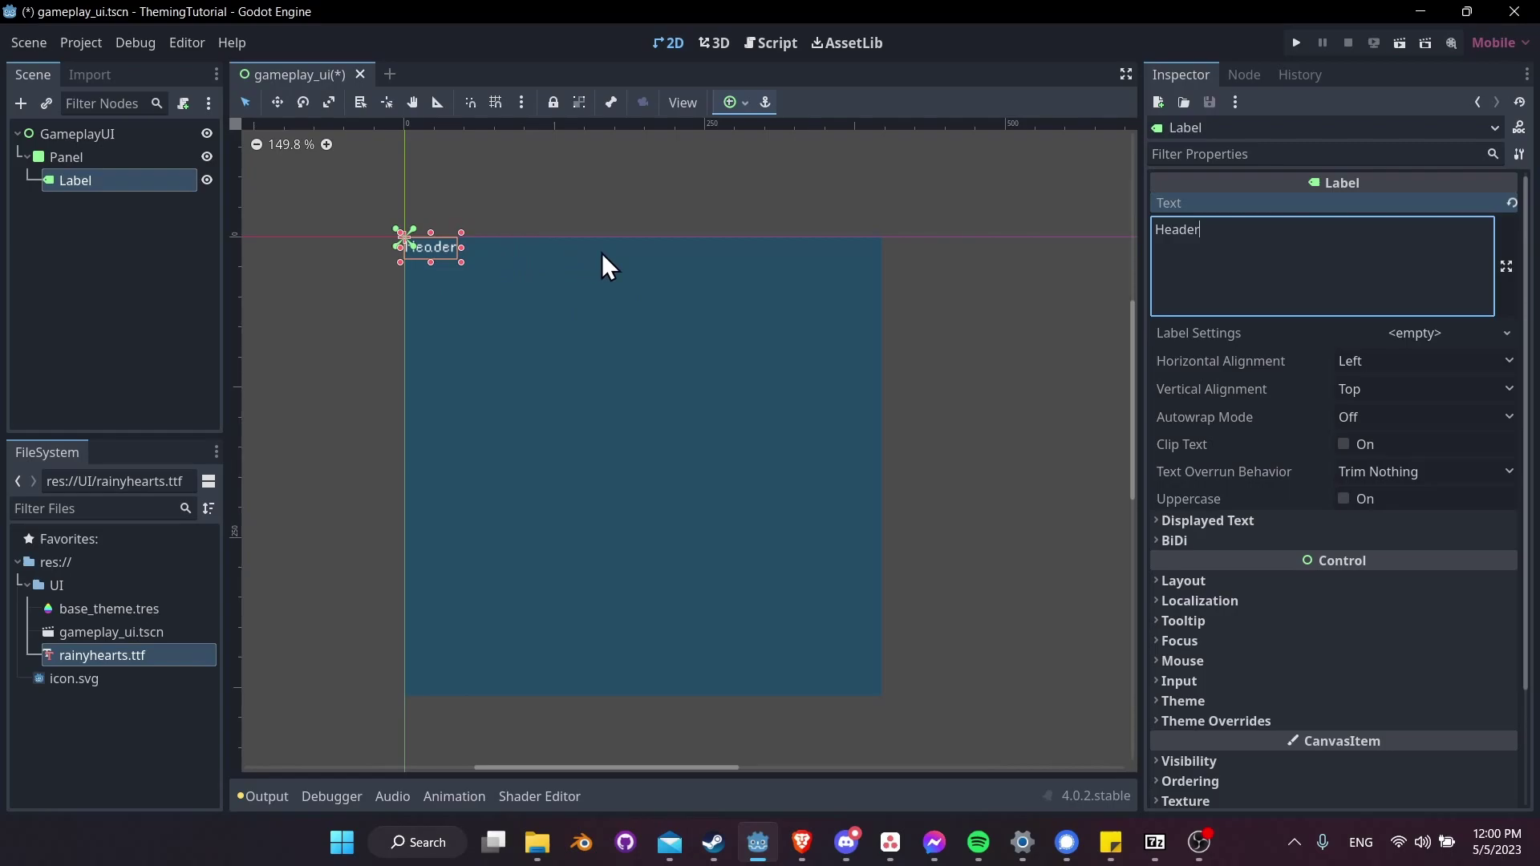
Switch the Header label to Anchors layout mode with the Center Top preset
click(1293, 579)
scroll(1293, 578, down, 3)
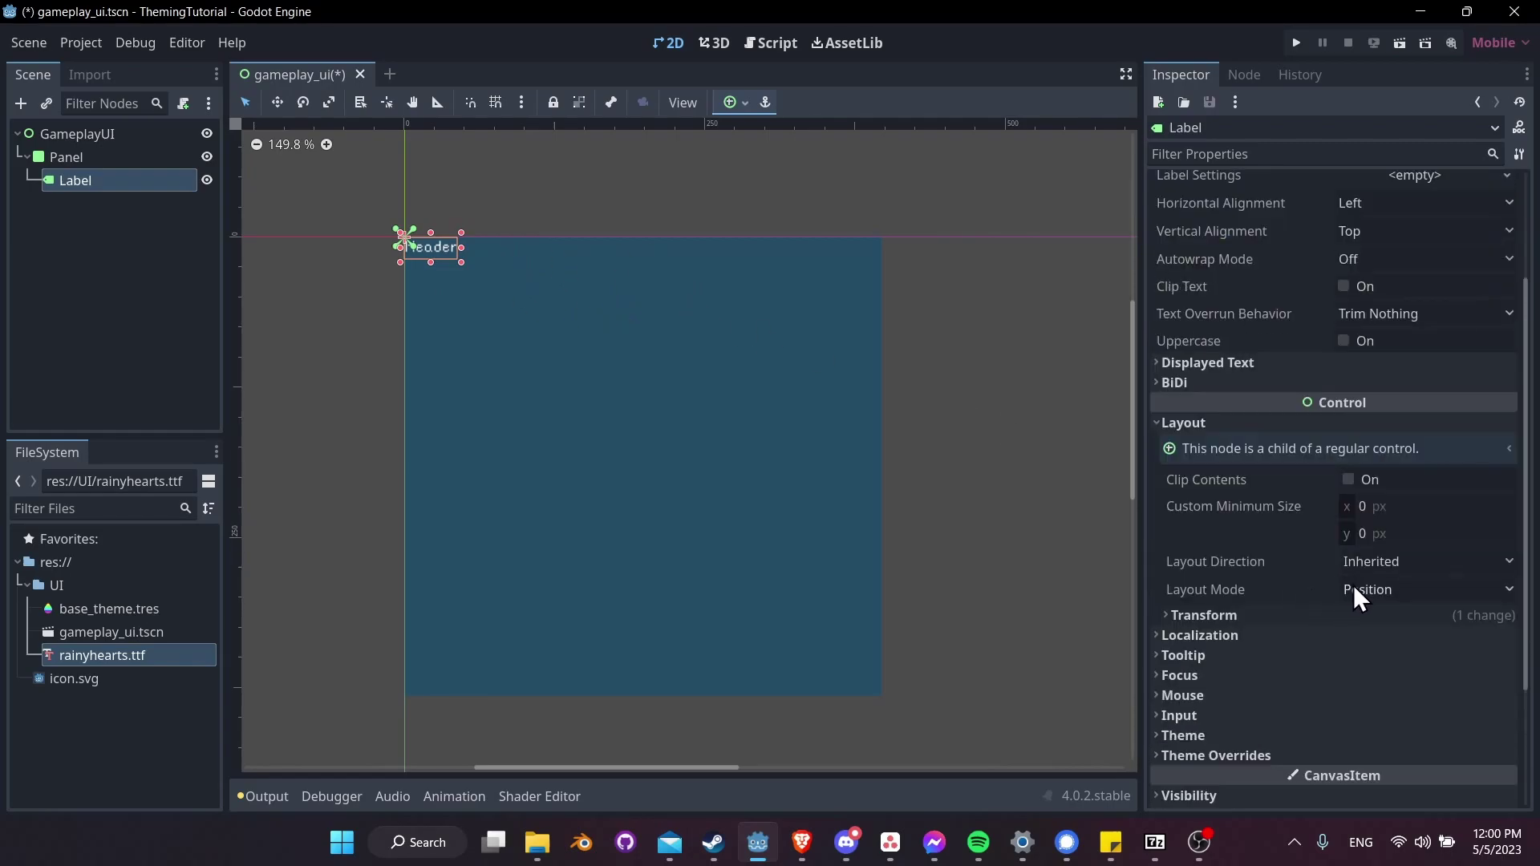
click(1359, 589)
click(1378, 638)
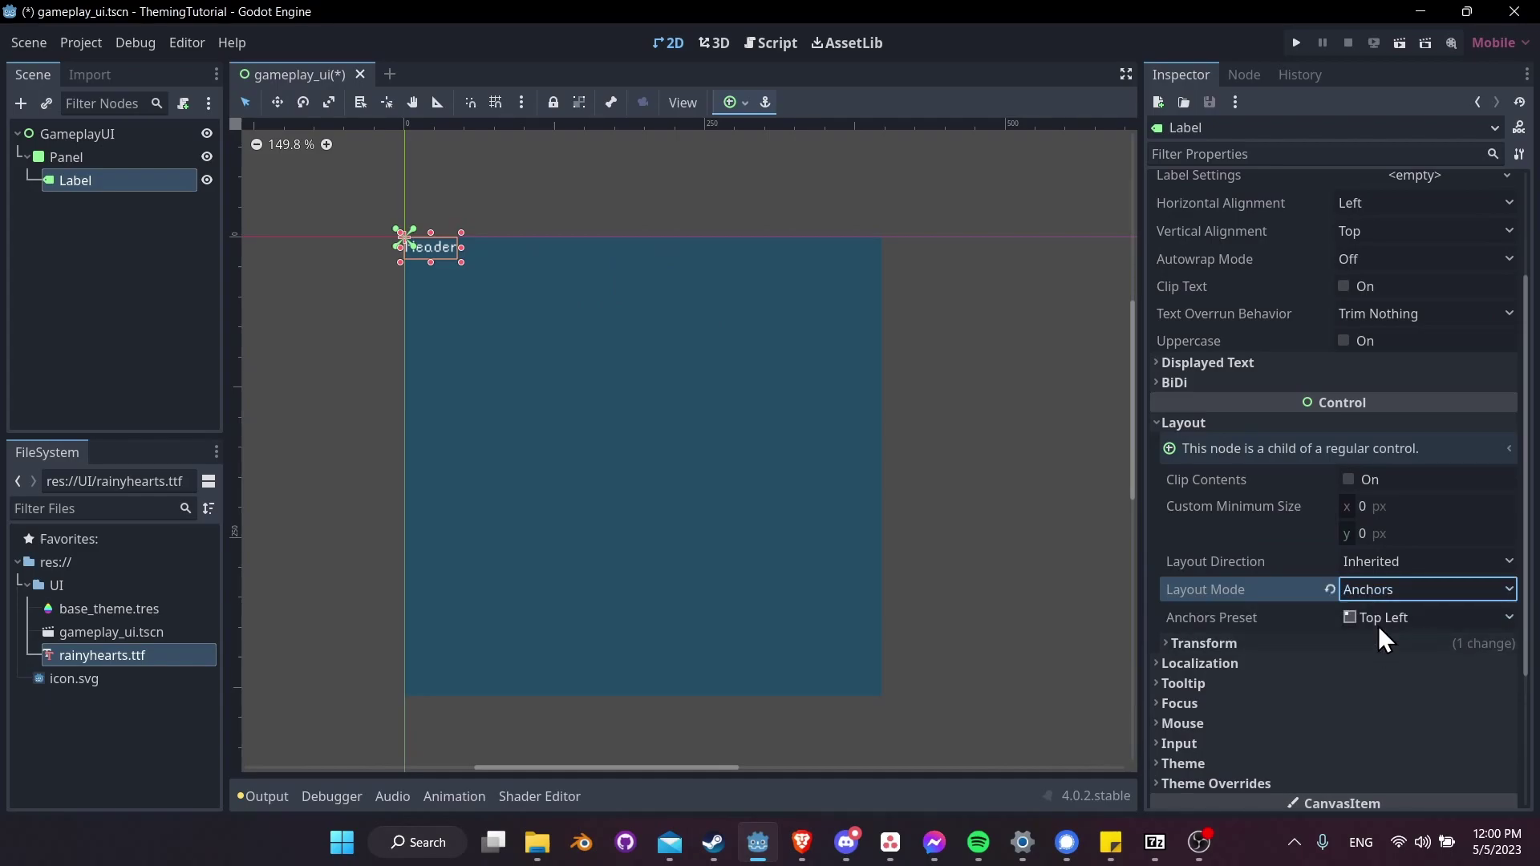
click(1380, 617)
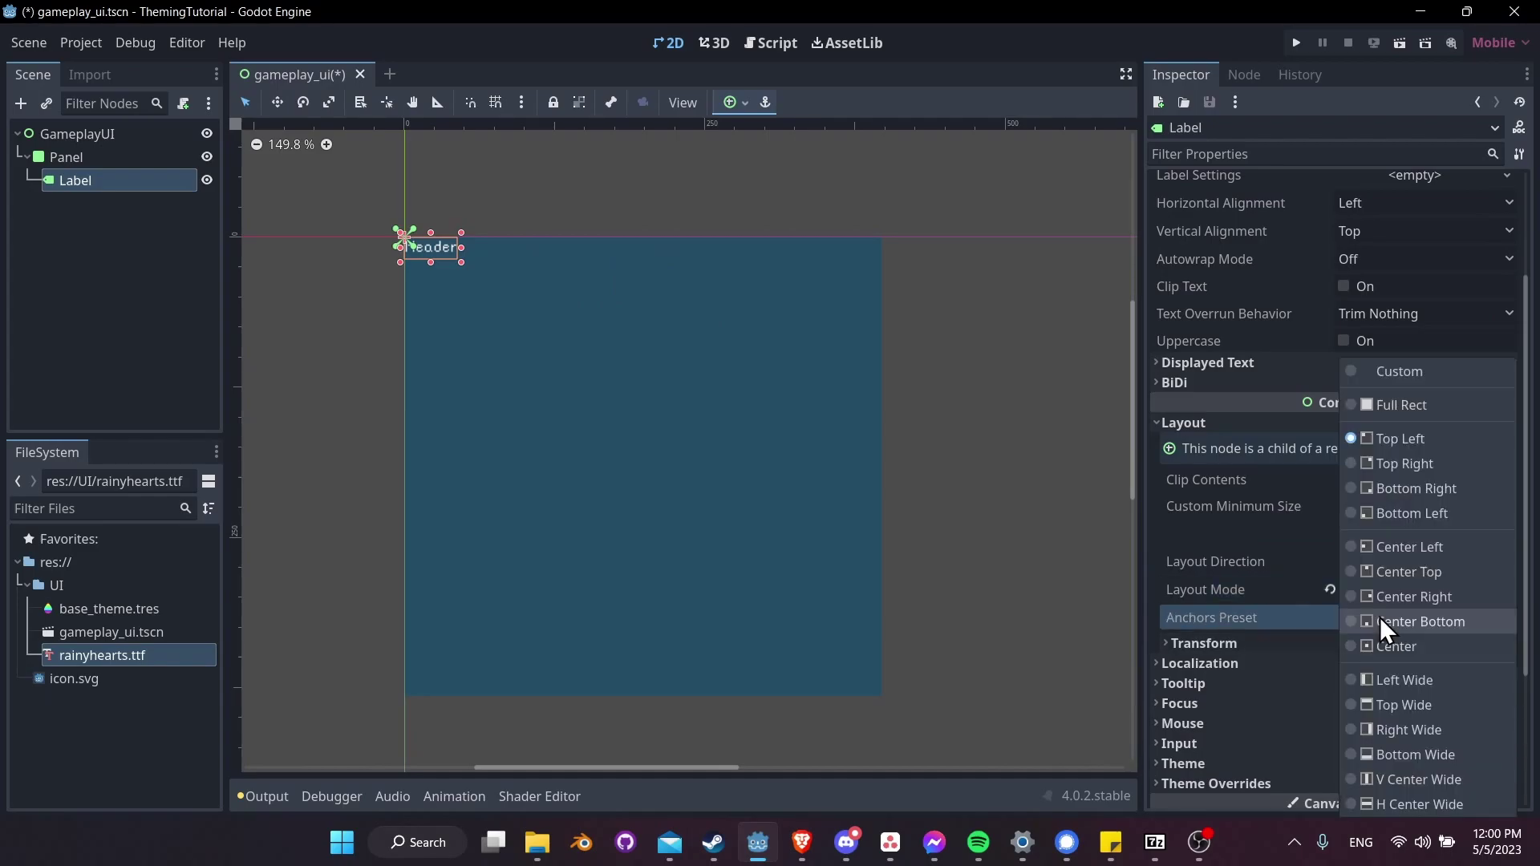
click(1403, 570)
click(651, 244)
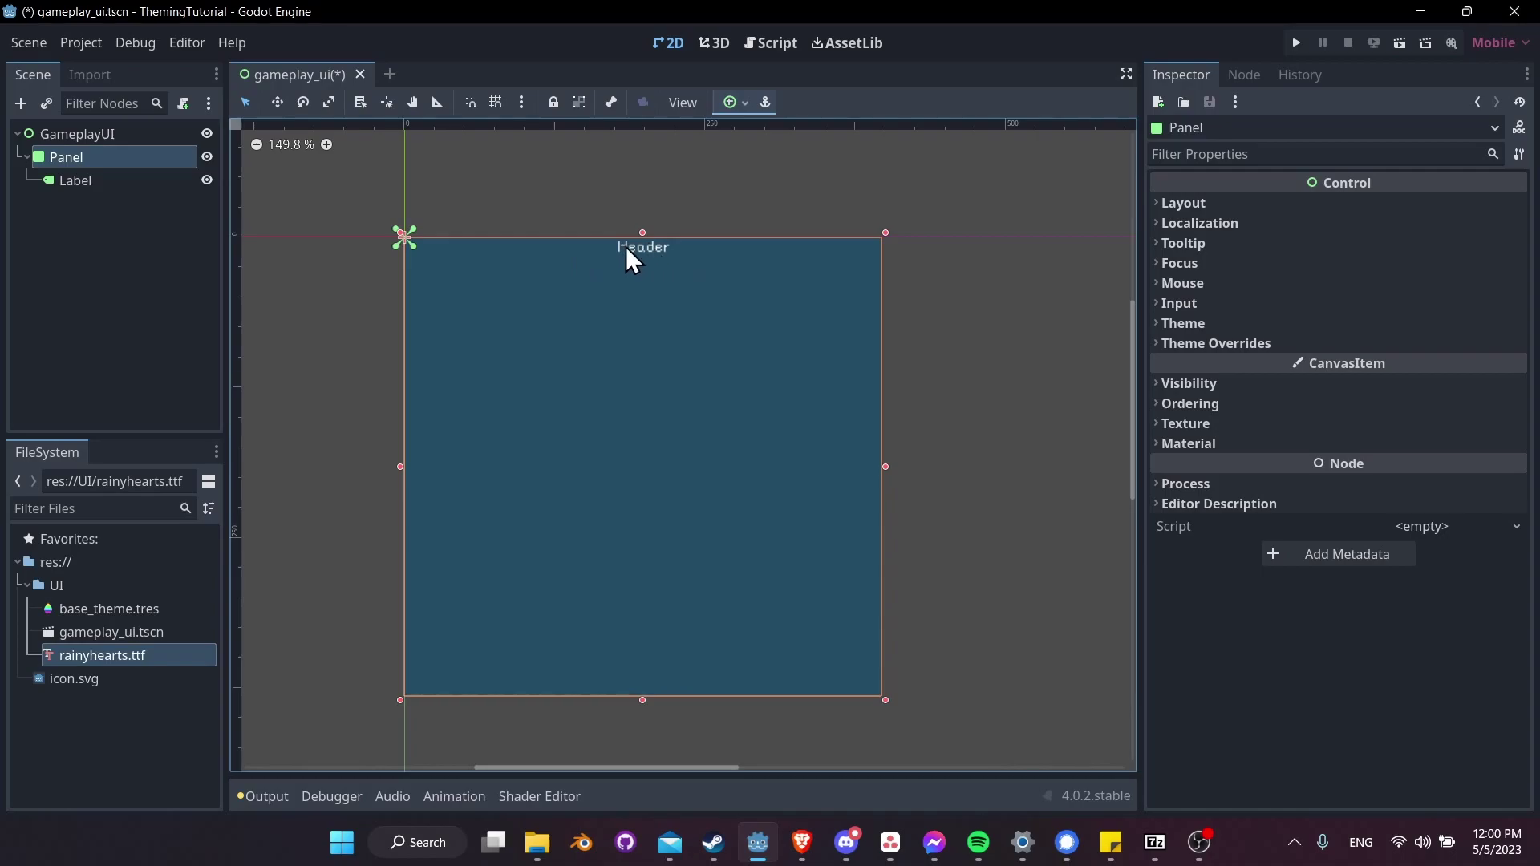
Set the GameplayUI base_theme.tres Default Font Size to 24
click(122, 131)
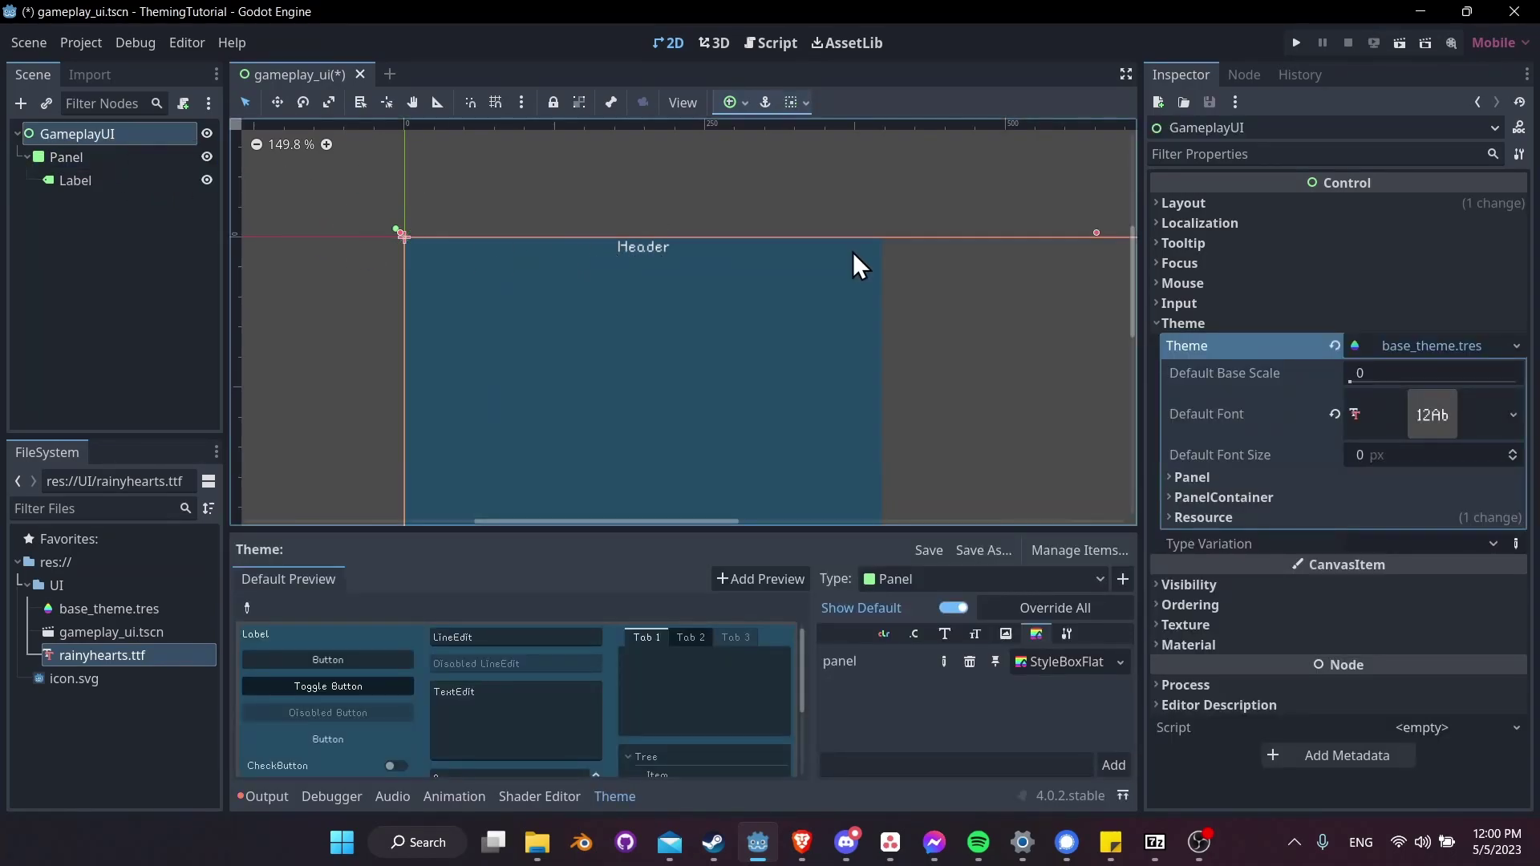
click(1406, 461)
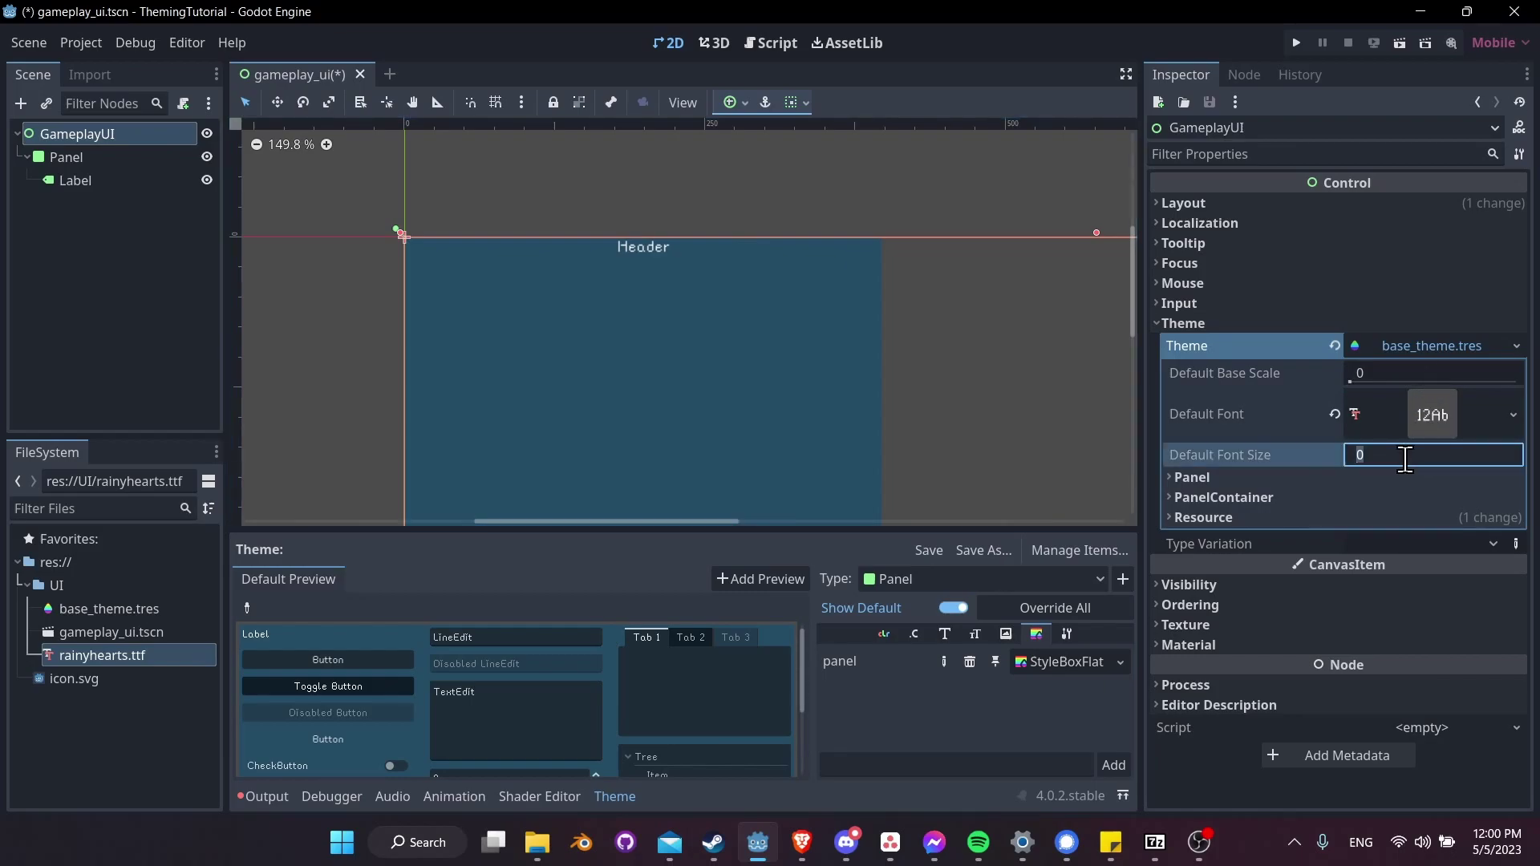
text(24)
key(Return)
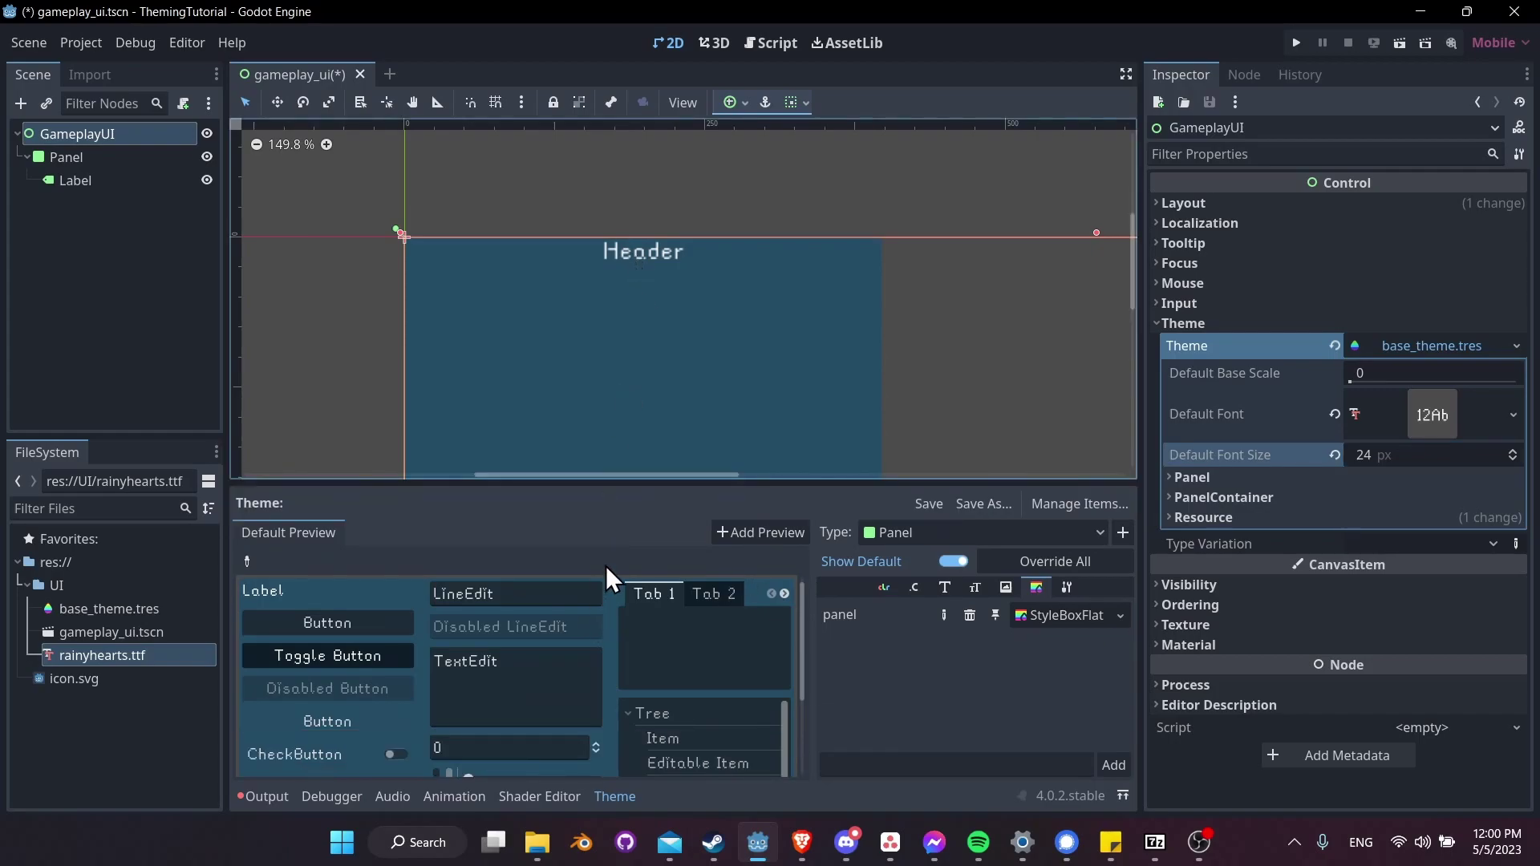
scroll(652, 286, down, 1)
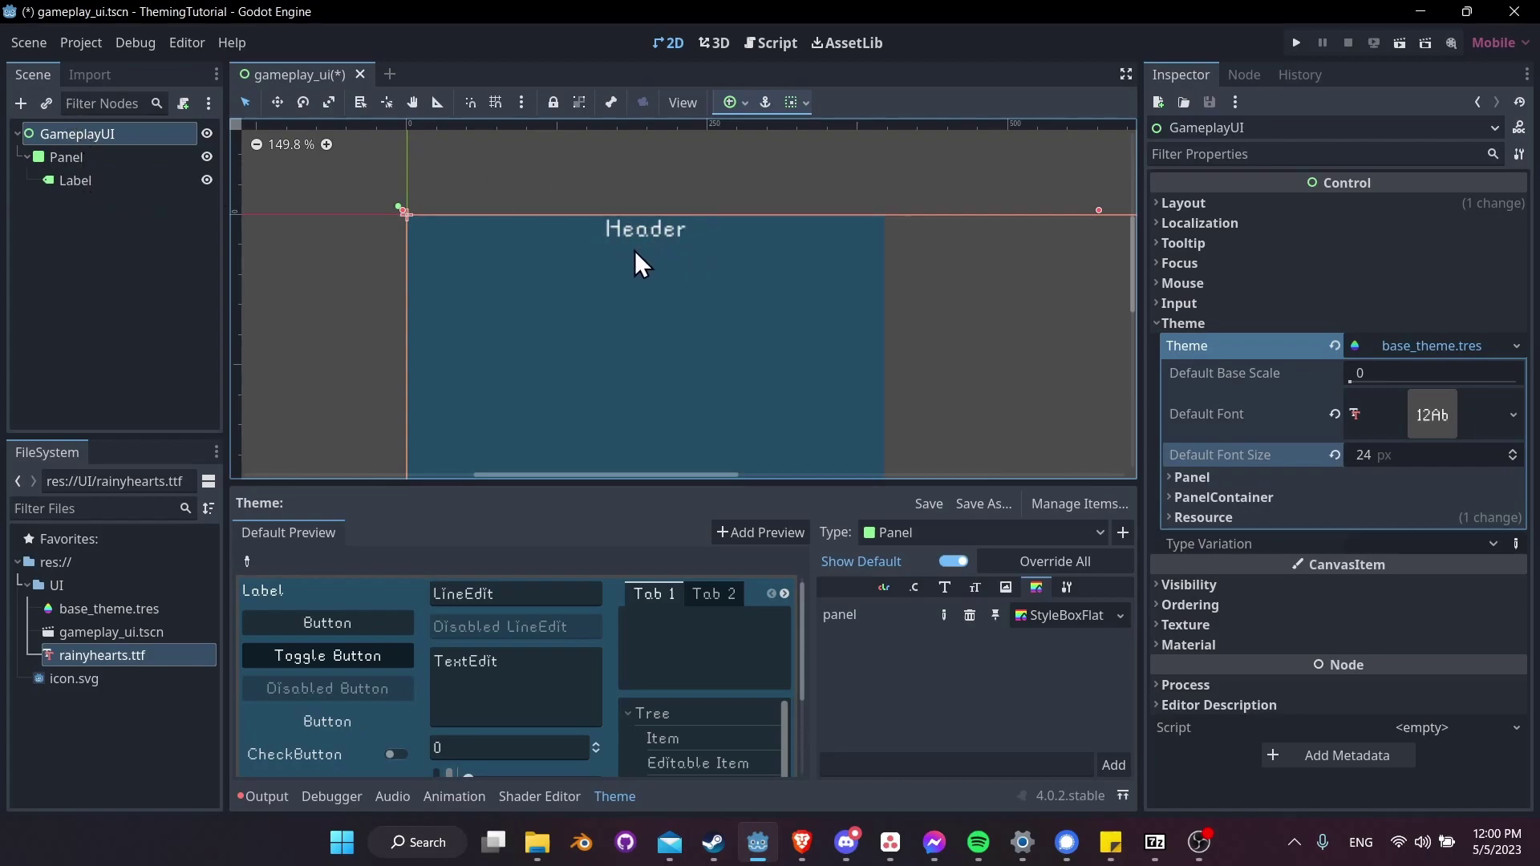
middle_drag(639, 231, 629, 219)
Save the scene and give the Panel its own new Theme resource for editing
key(ctrl+s)
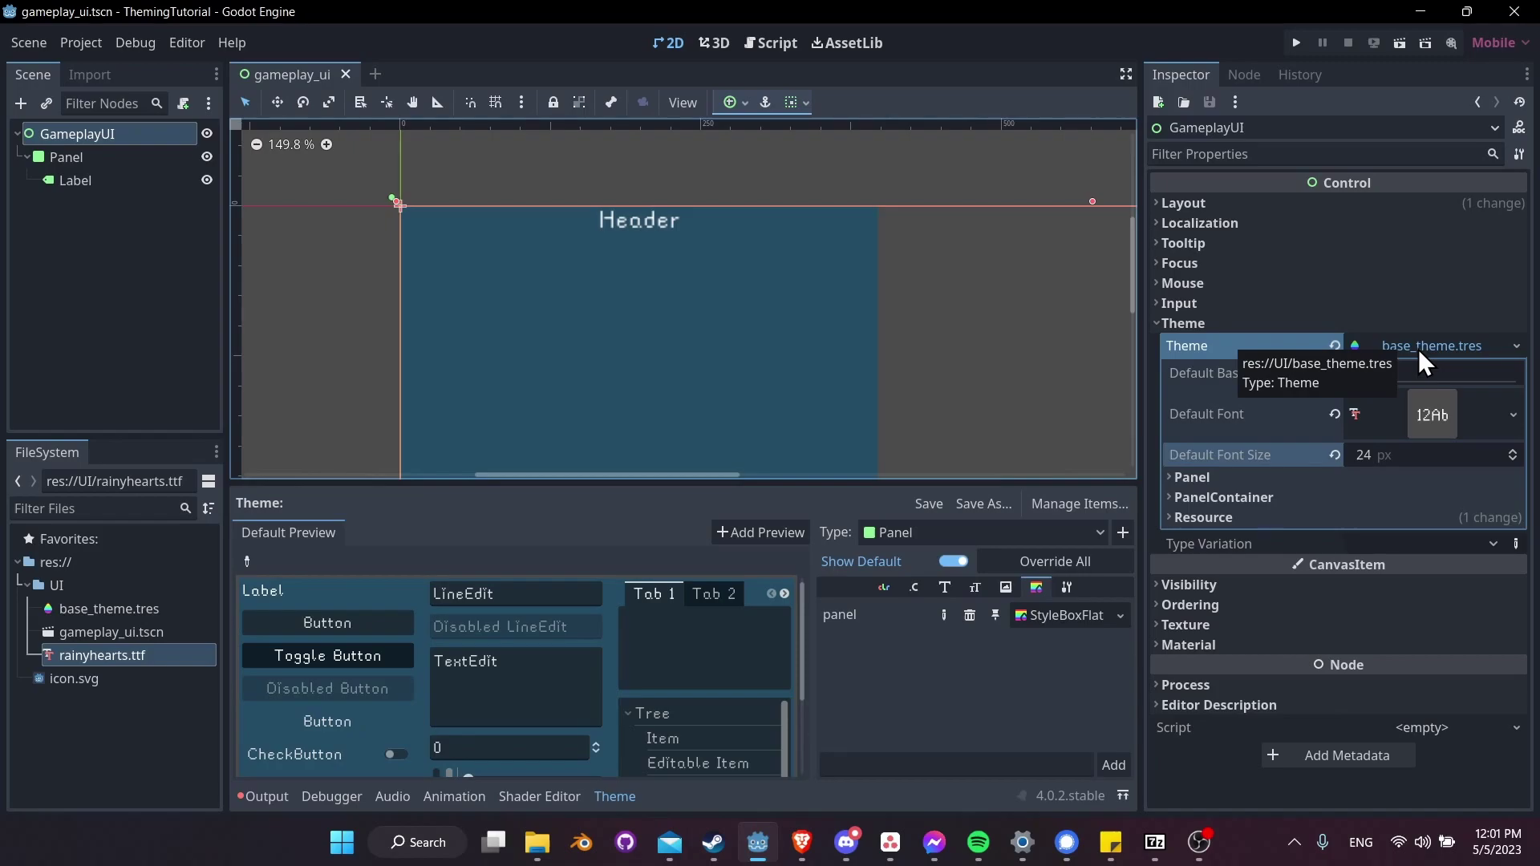
click(99, 156)
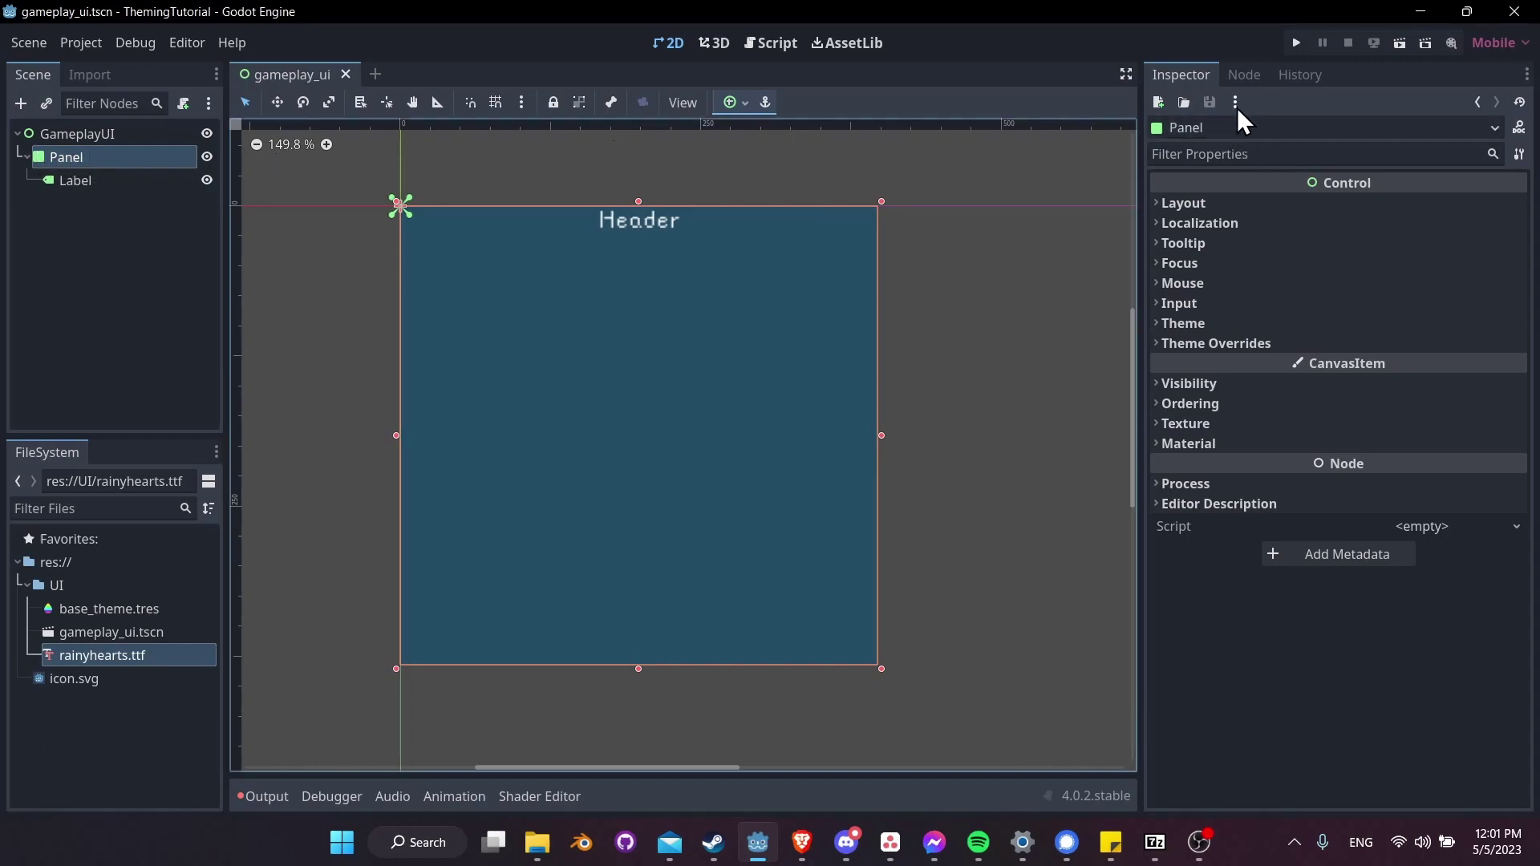
click(1233, 324)
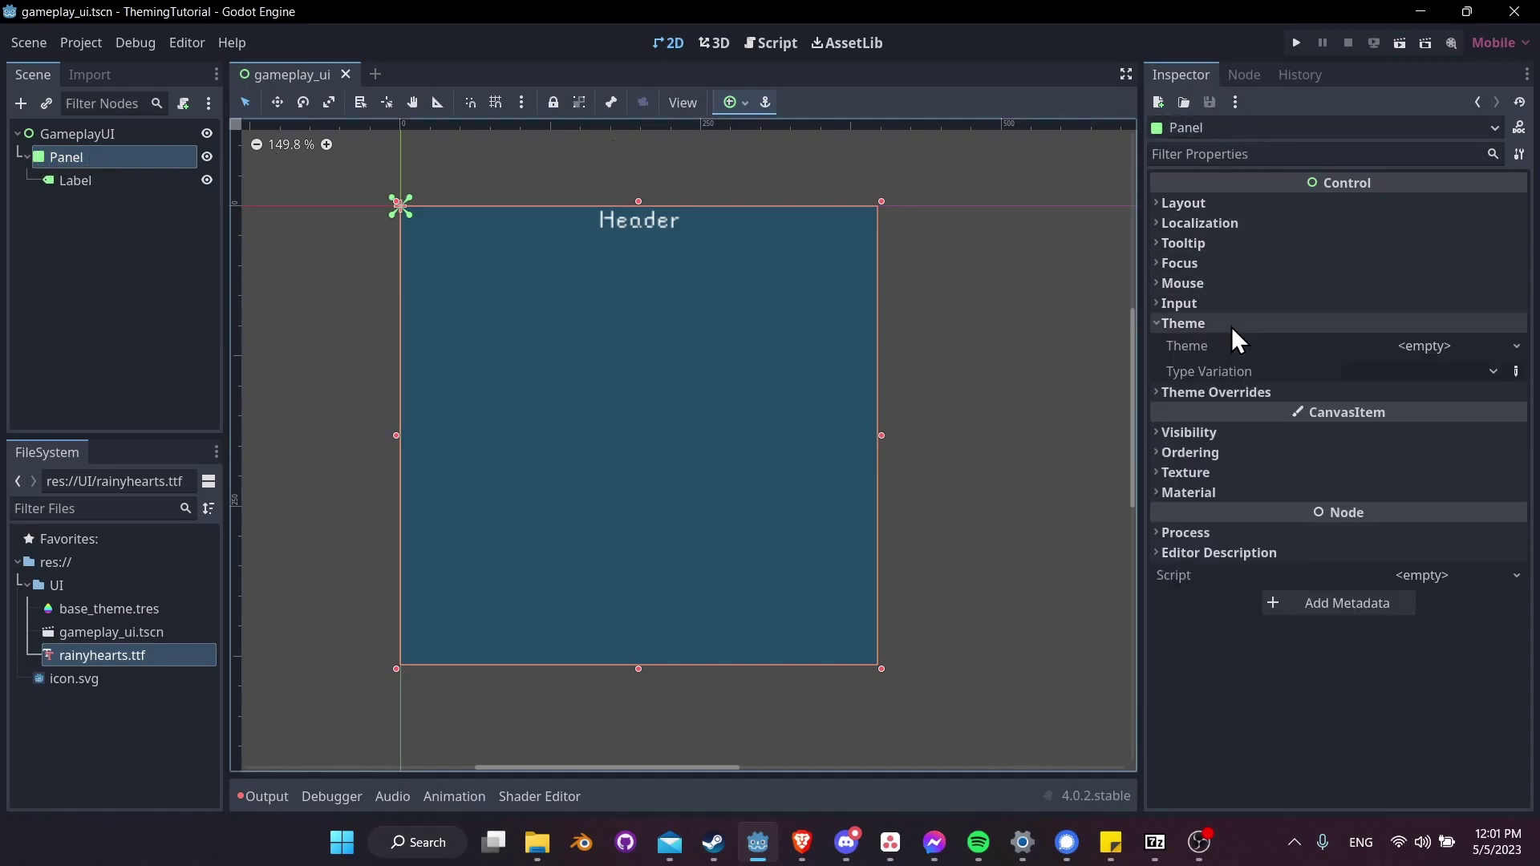
click(1444, 350)
click(1465, 374)
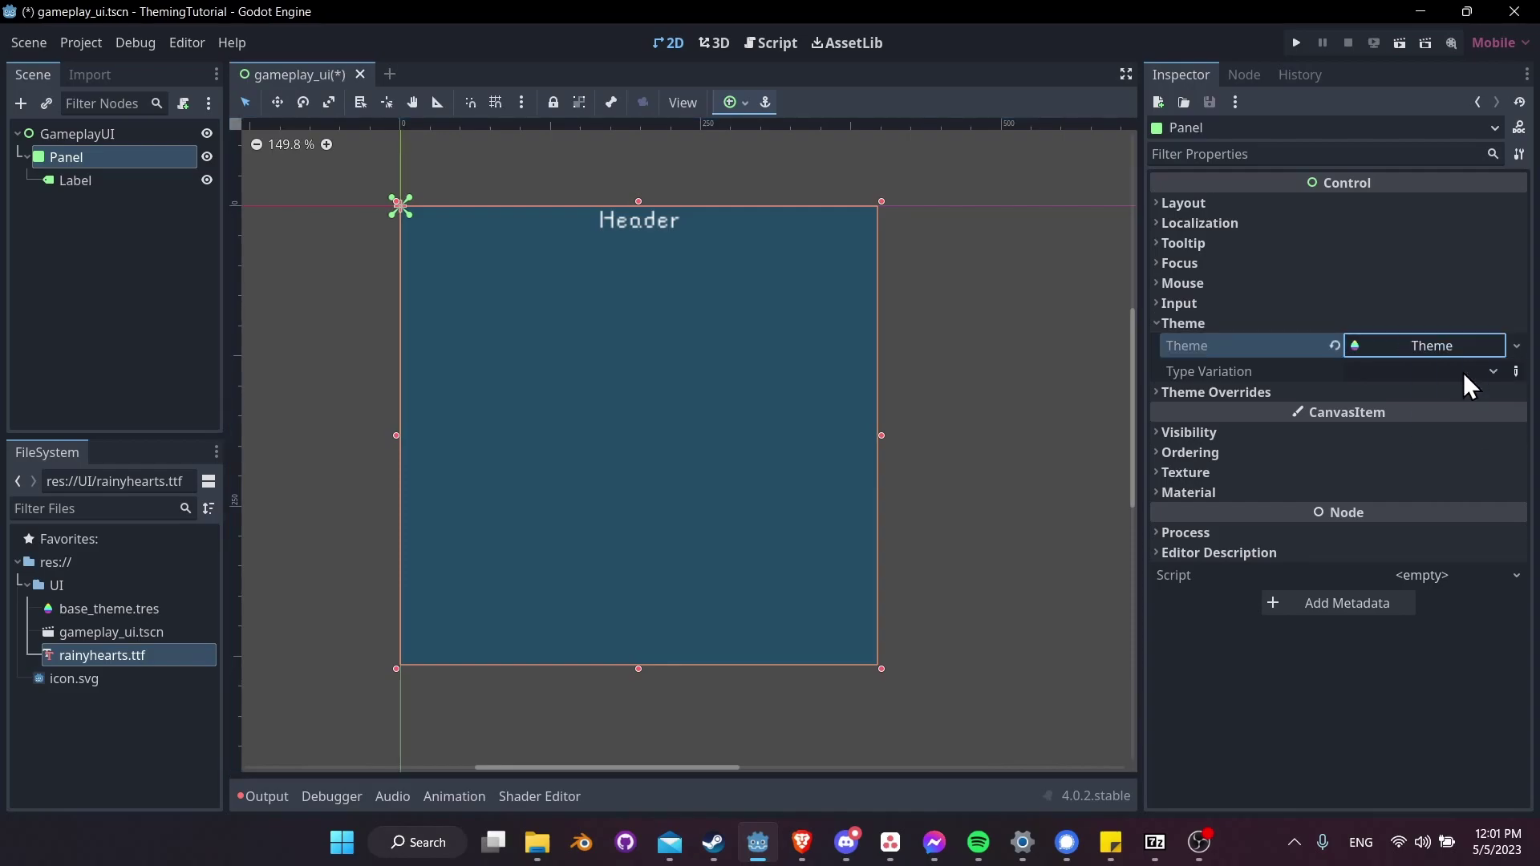
click(1429, 345)
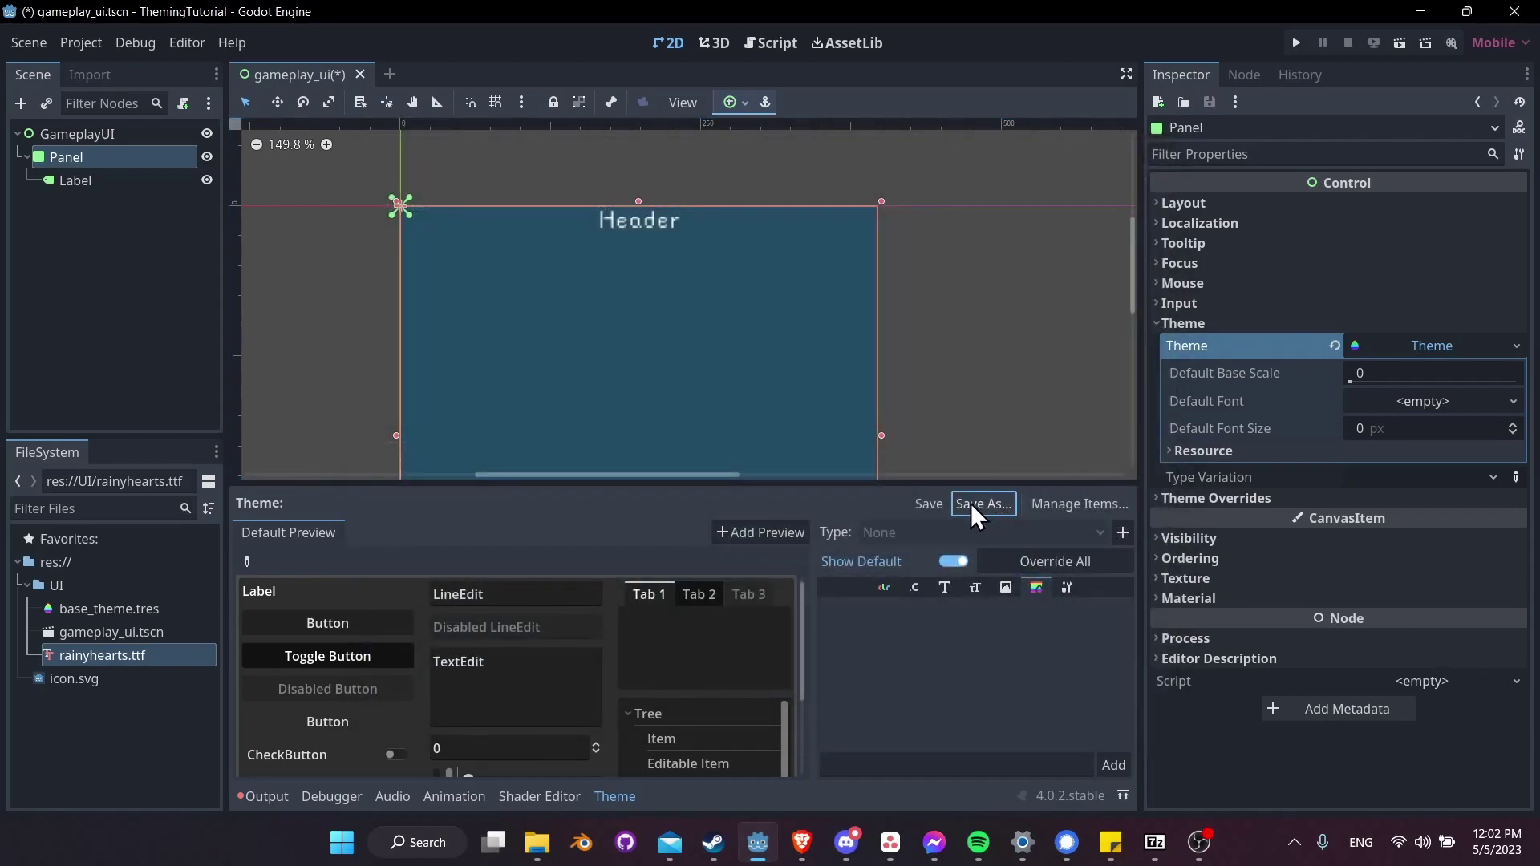
Save the Panel's theme as custom_game_theme.tres and give it a new FontFile default font
click(970, 504)
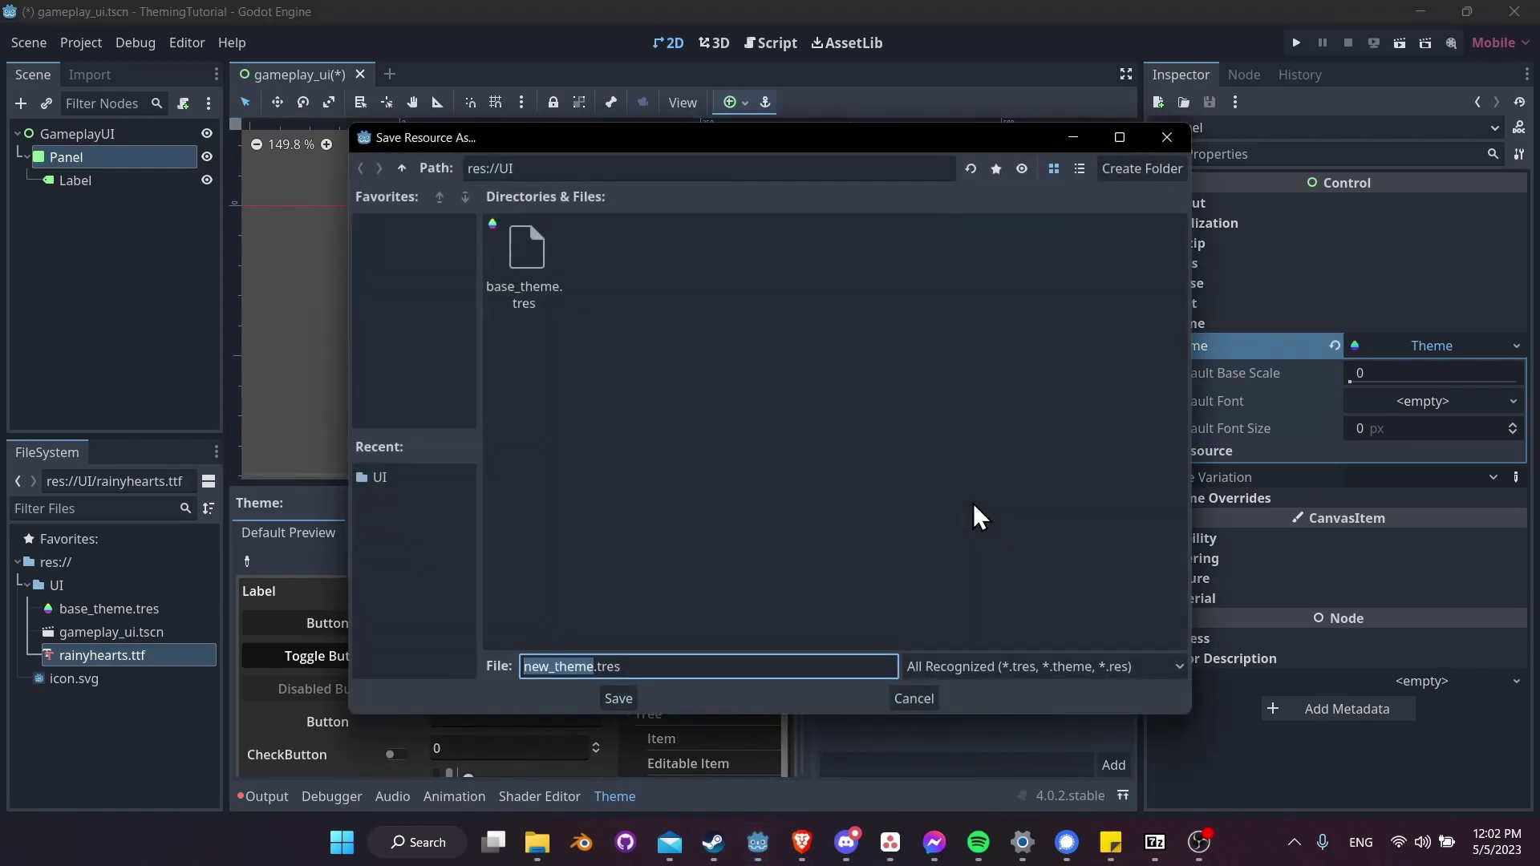
text(custom_game_them)
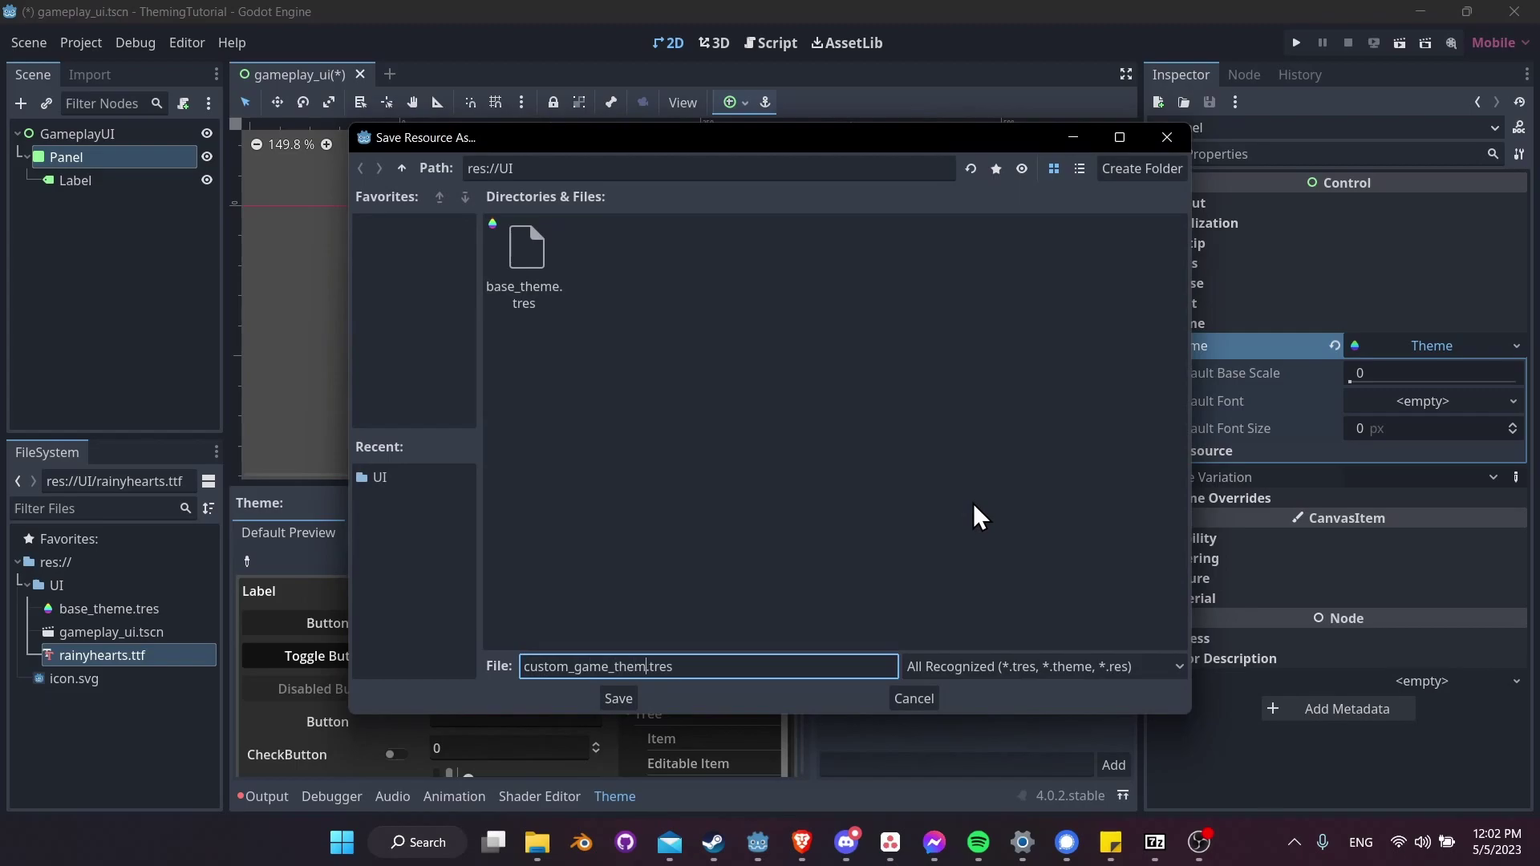
text(e)
key(Return)
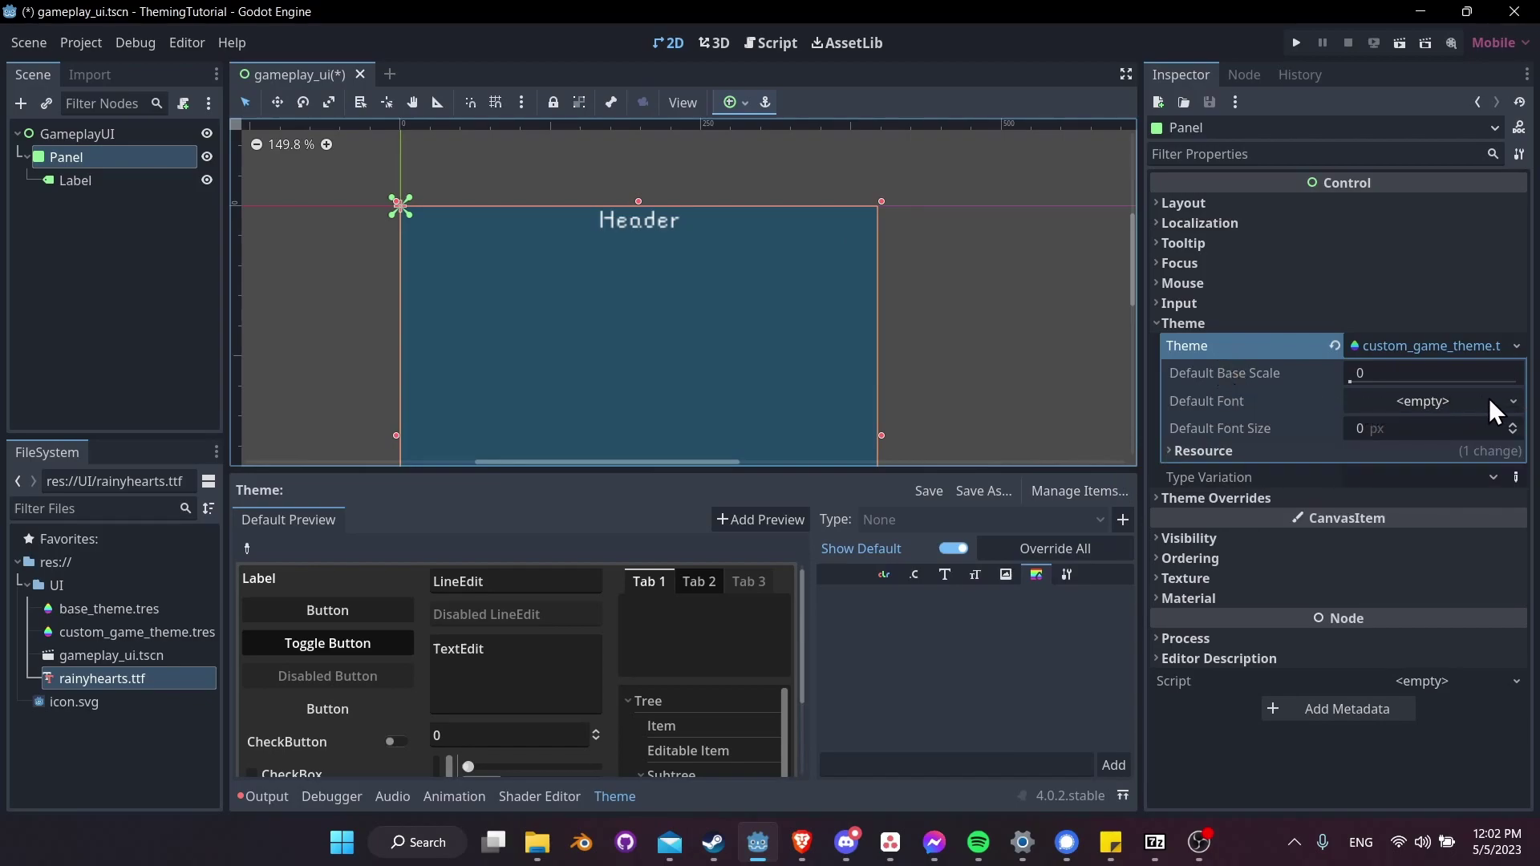
click(1513, 402)
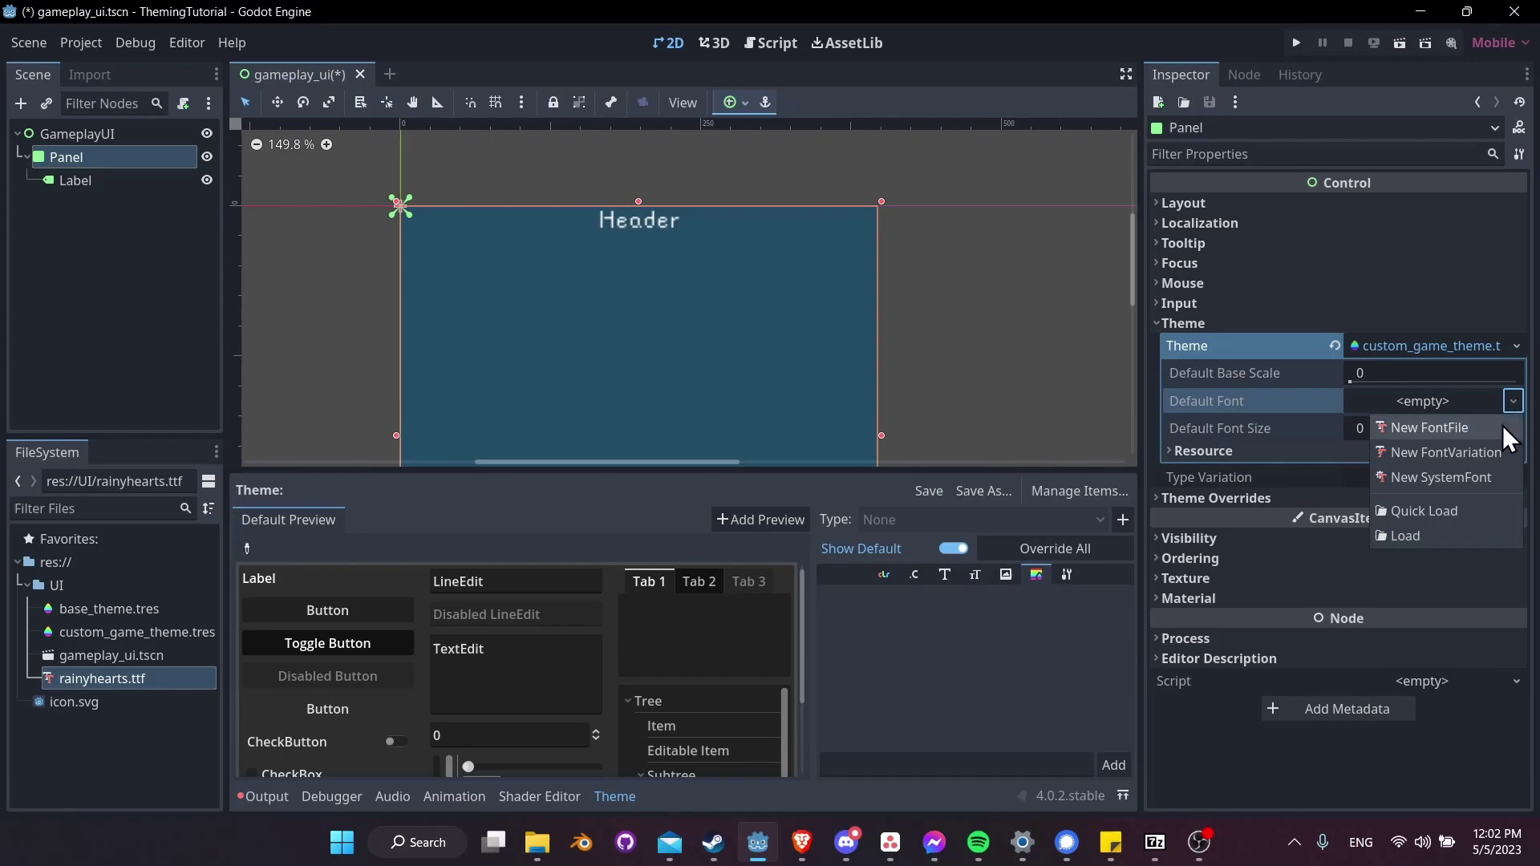
click(1505, 427)
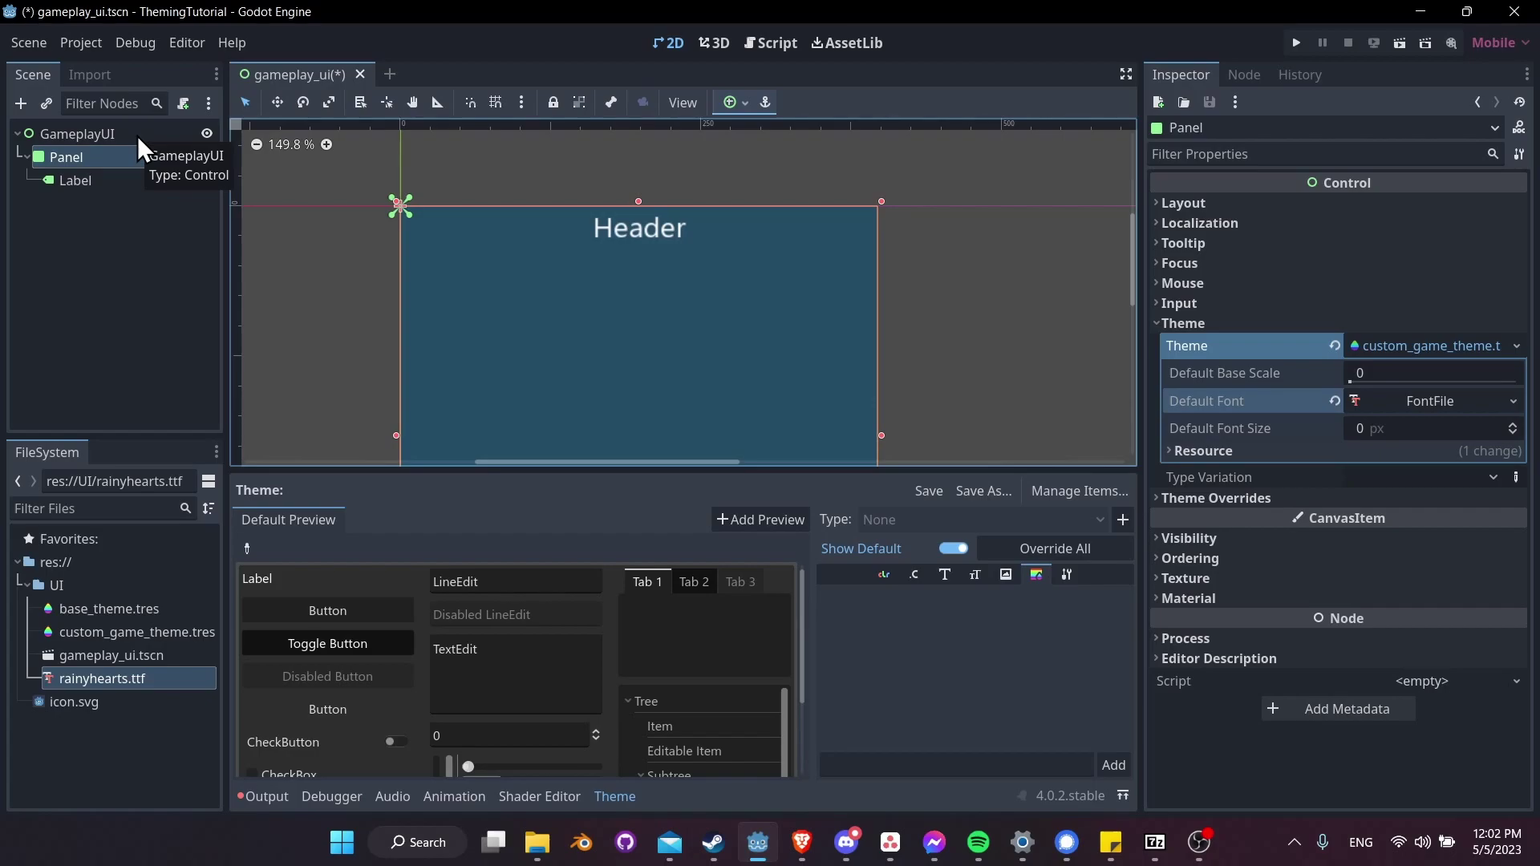
Compare GameplayUI's base_theme.tres against the Panel's custom_game_theme.tres in the Inspector and Theme editor
drag(1139, 406, 1086, 406)
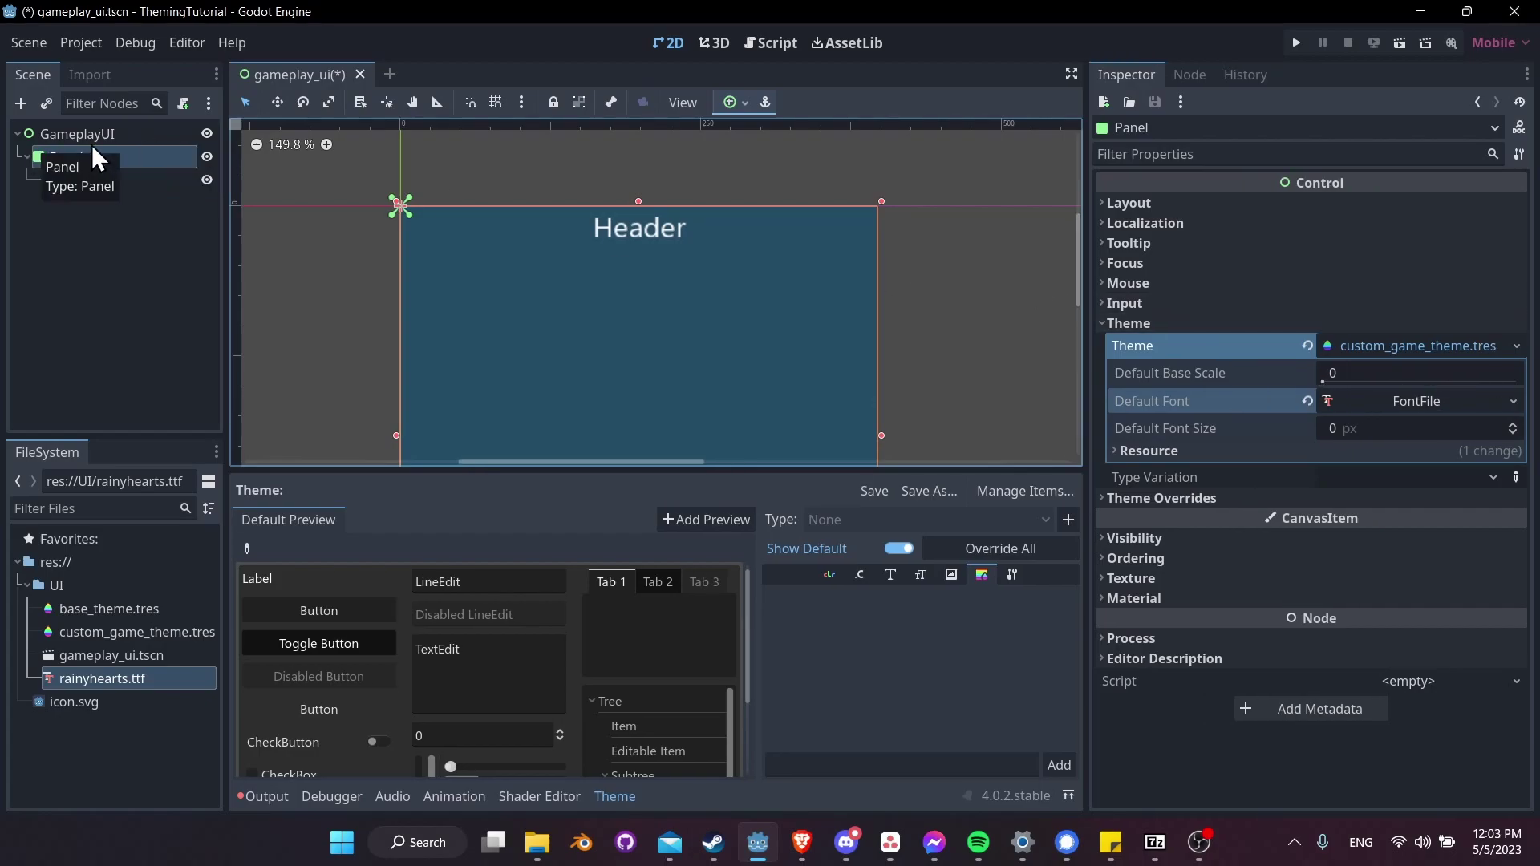
click(98, 137)
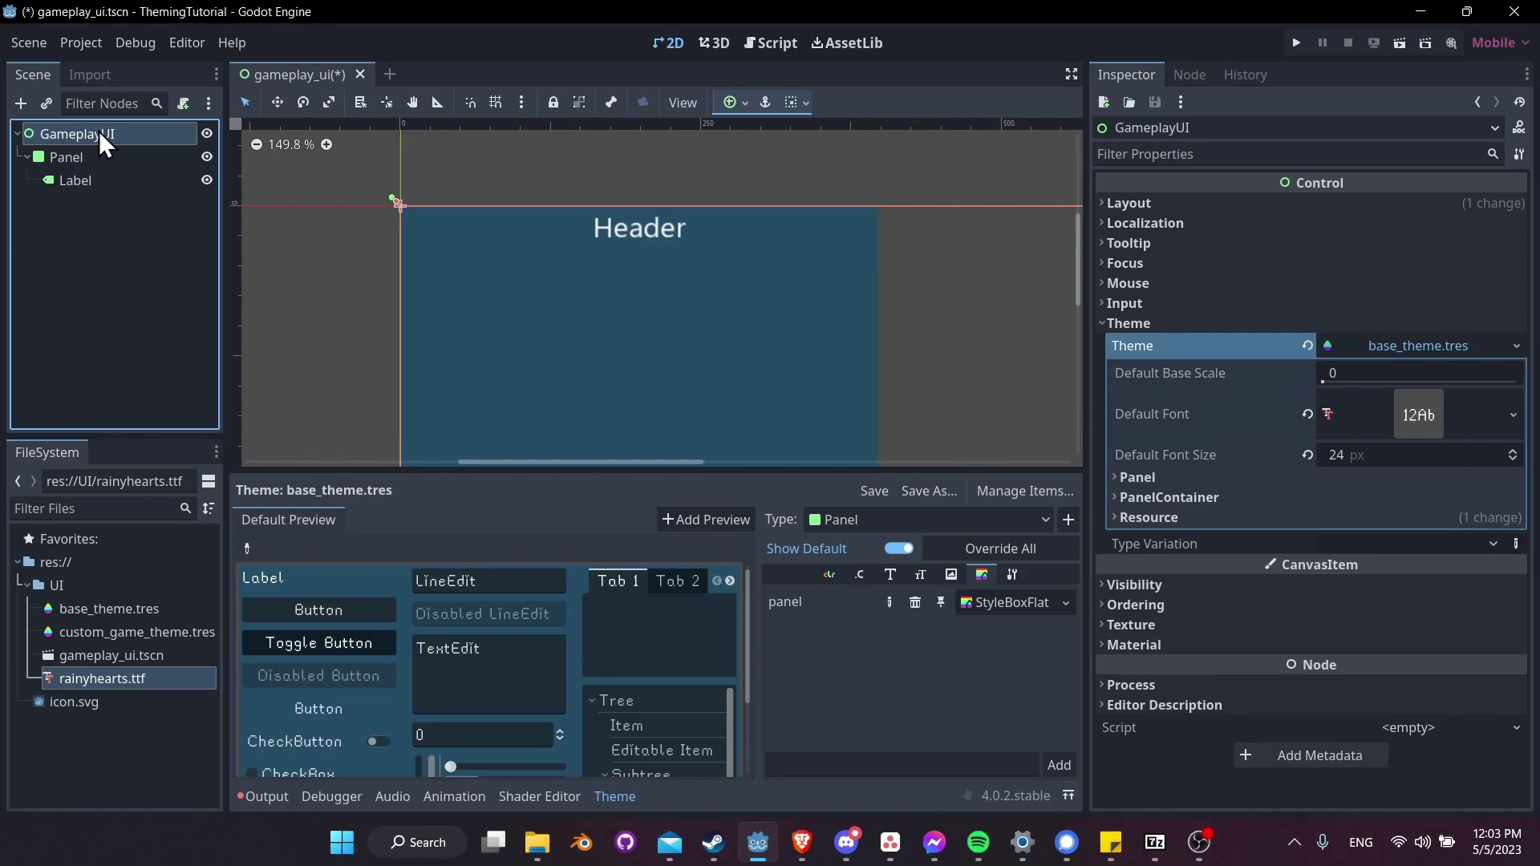
click(139, 155)
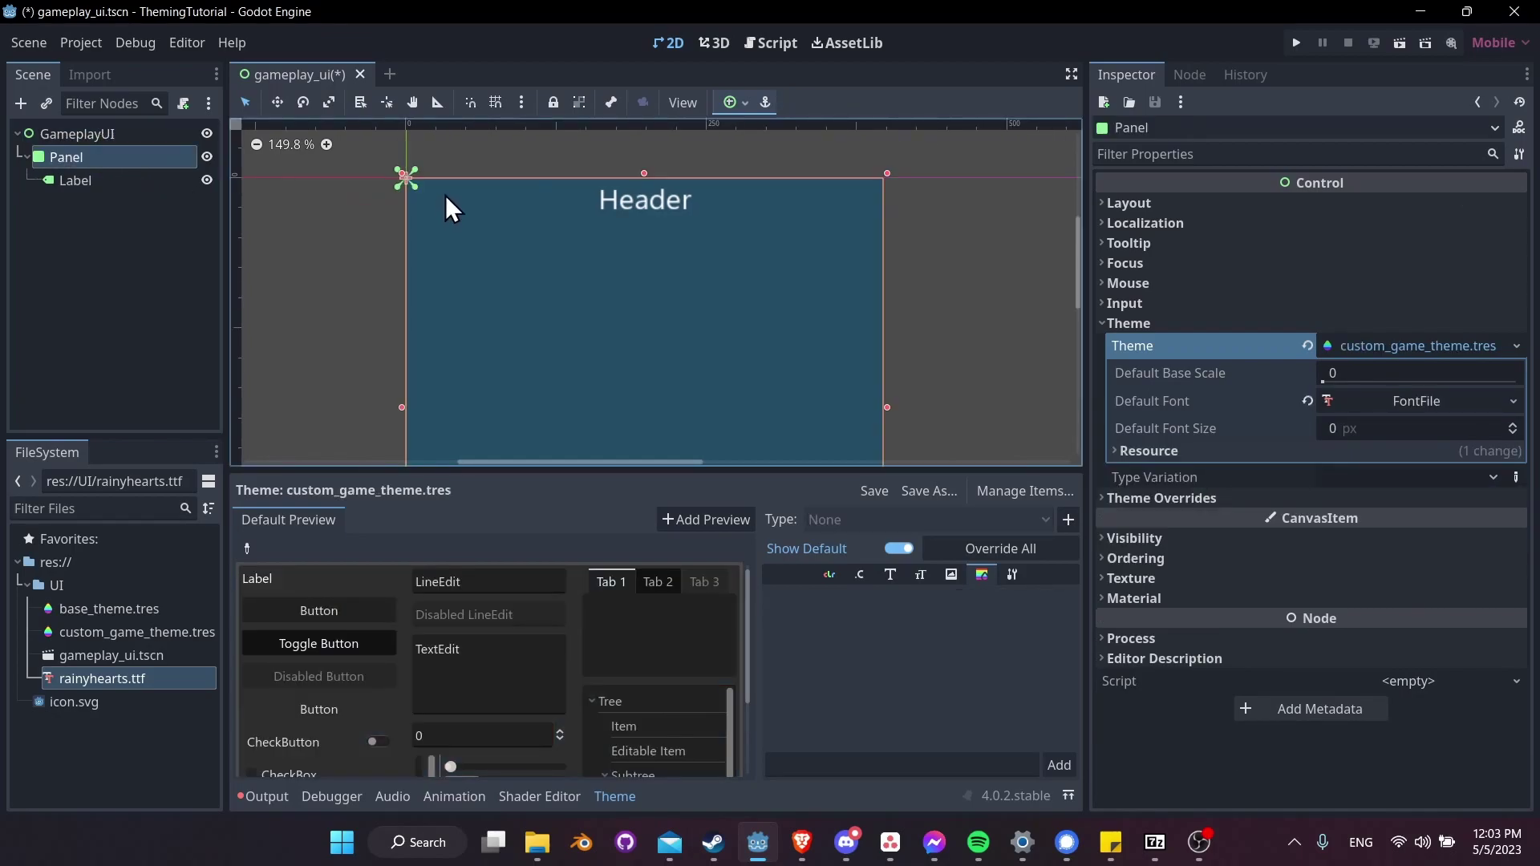
click(120, 134)
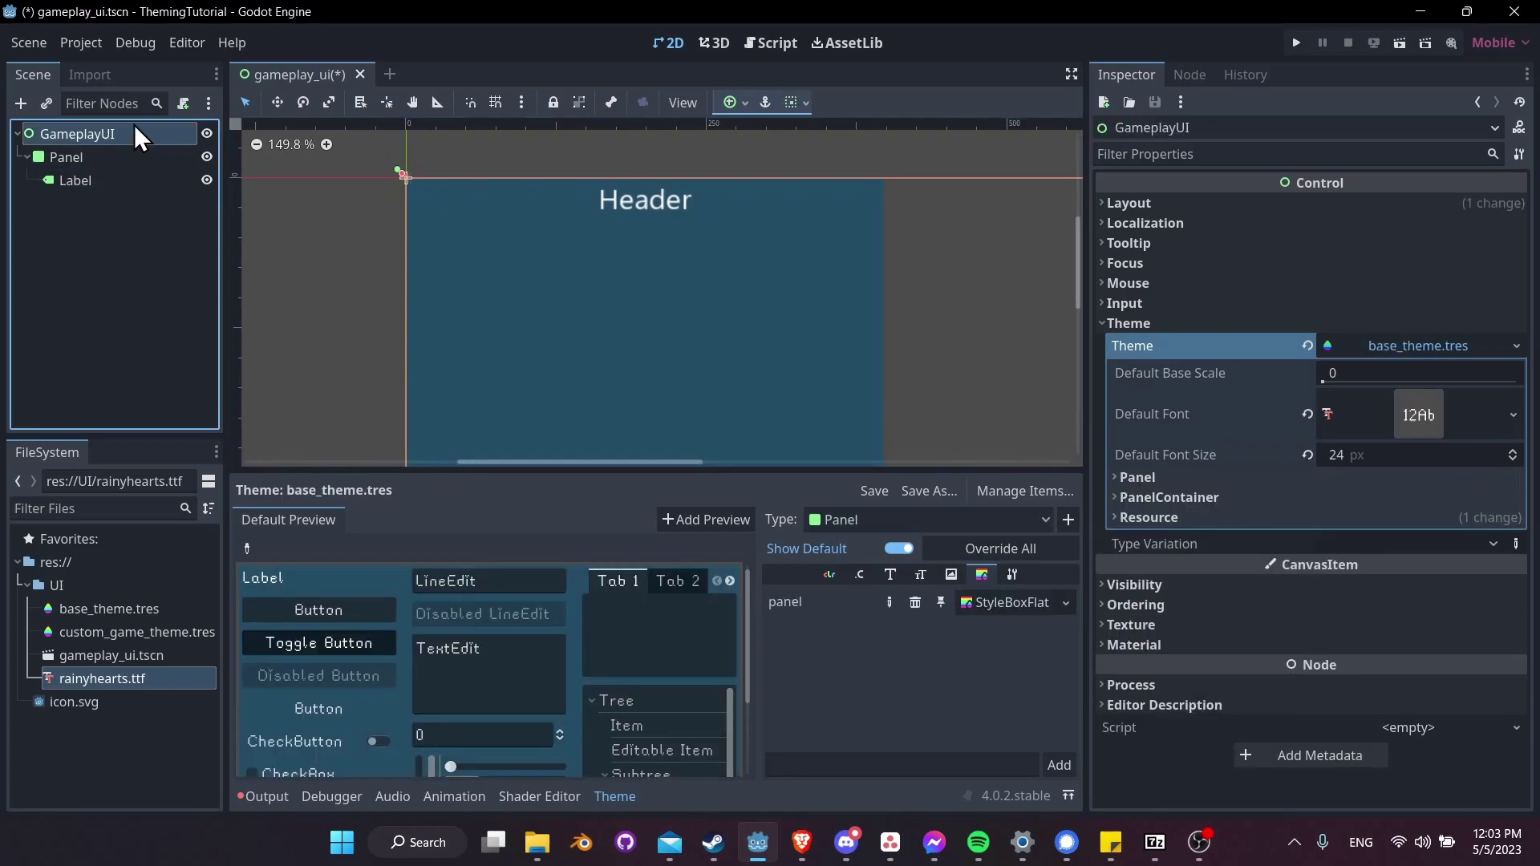
click(92, 155)
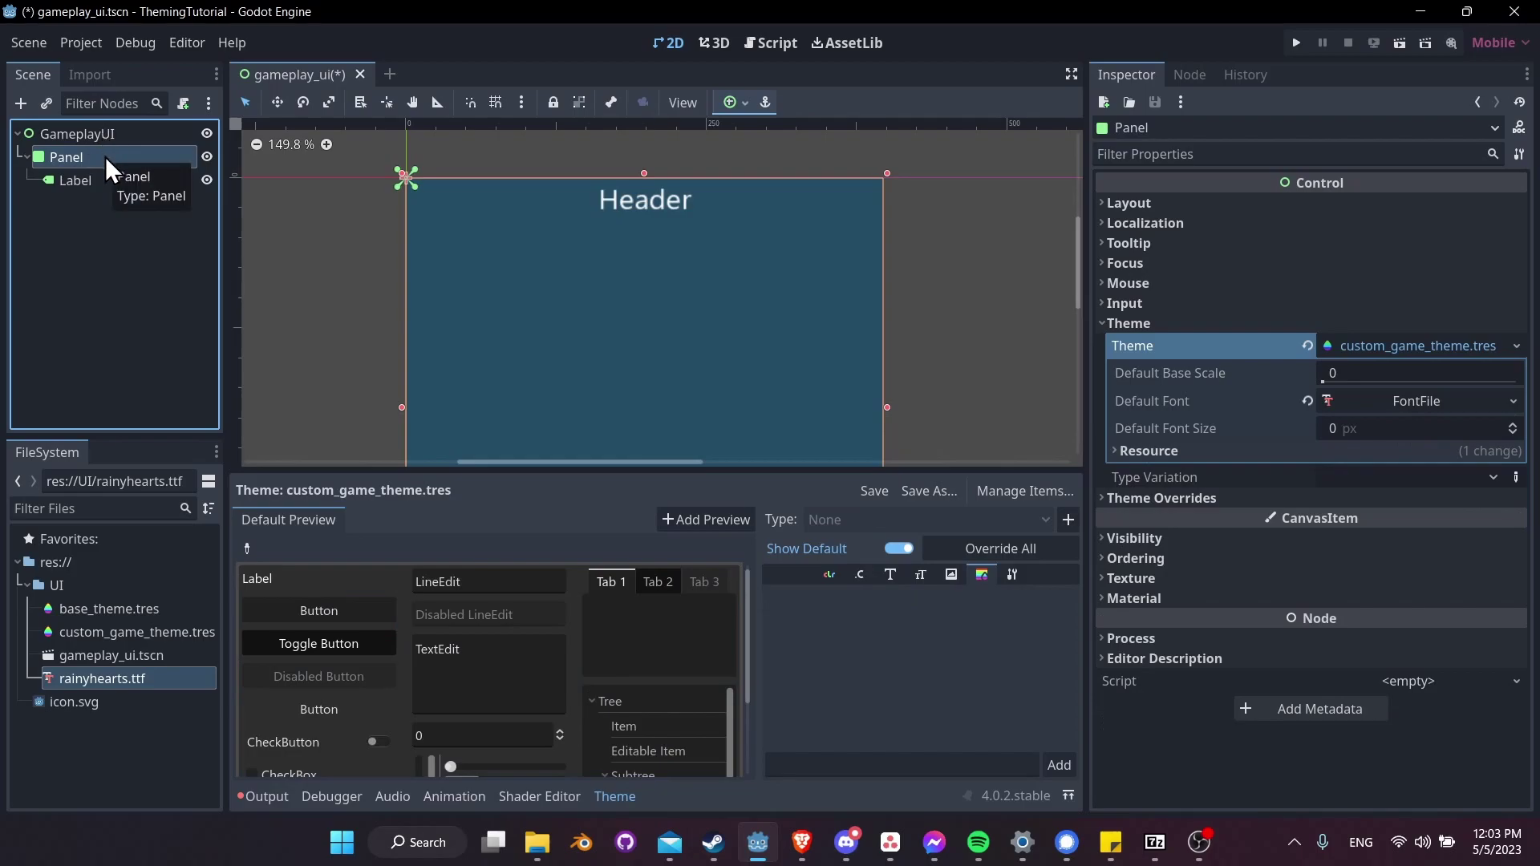
click(108, 132)
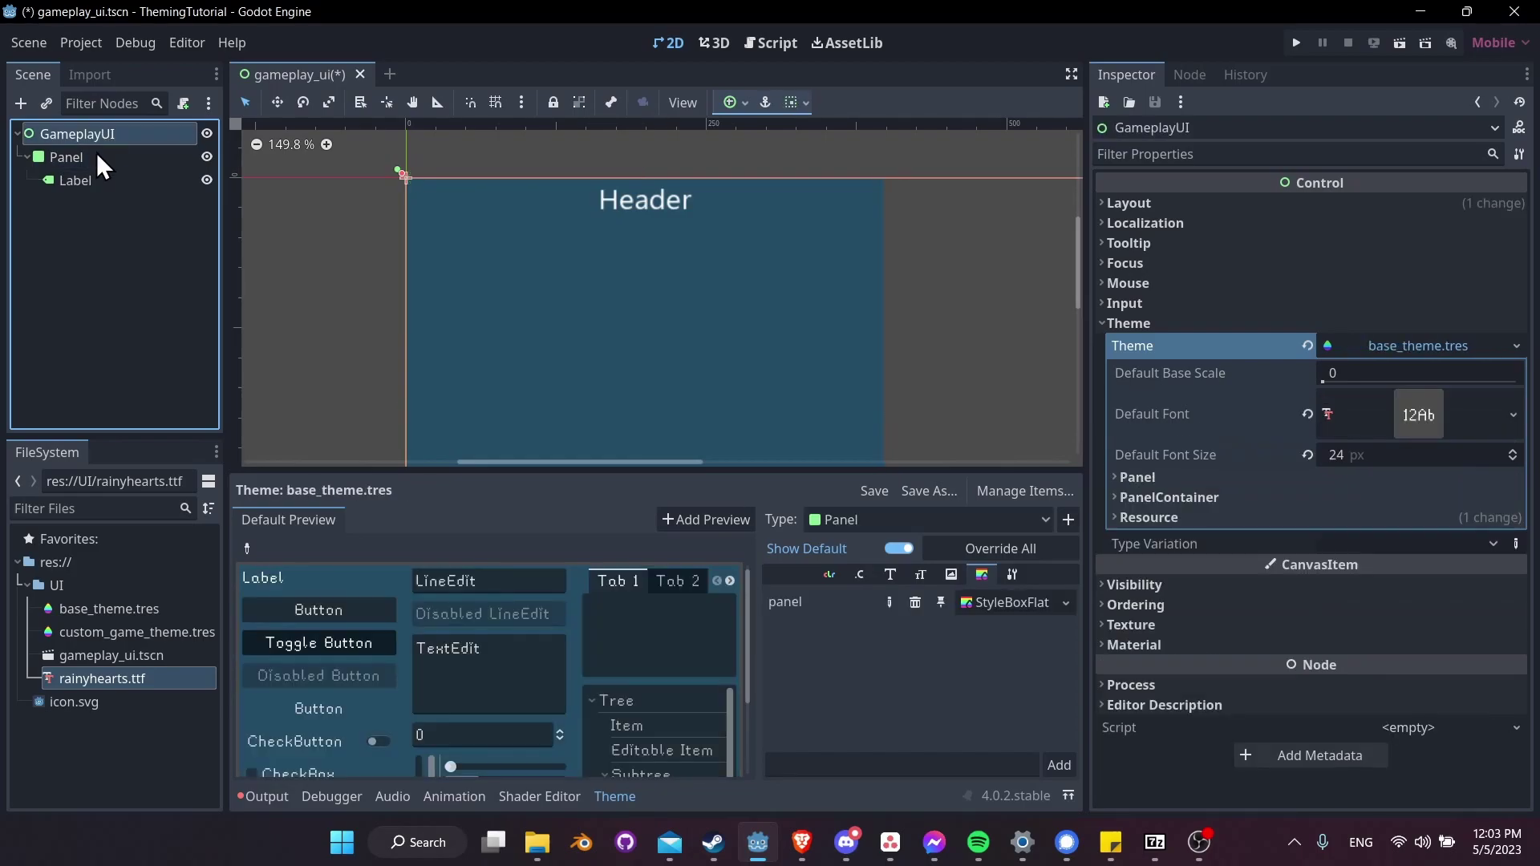
click(113, 161)
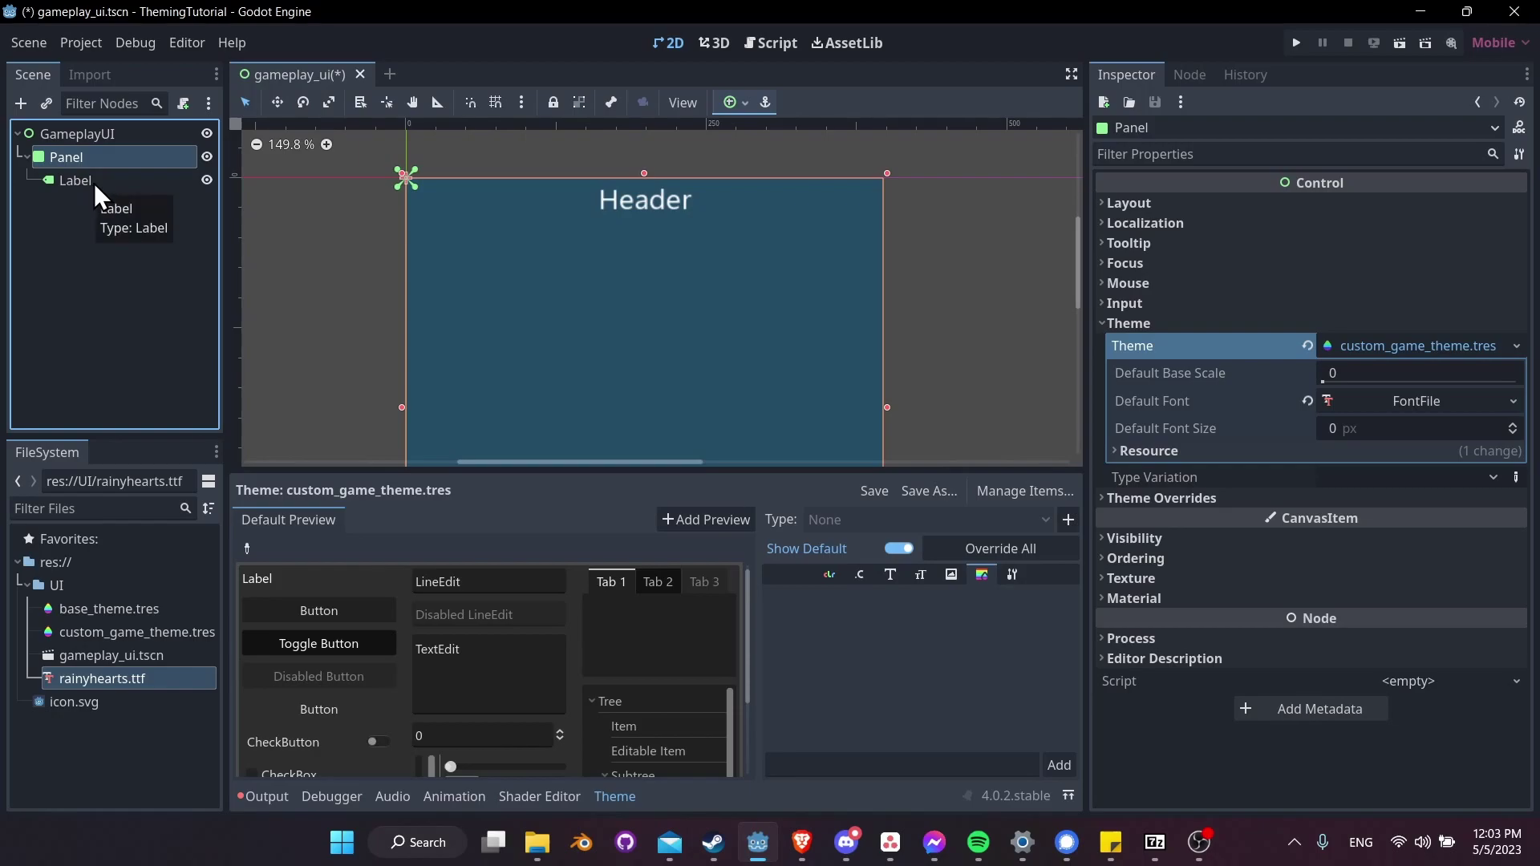
Assign rainyhearts.ttf as the Header label's Theme Overrides font
click(94, 183)
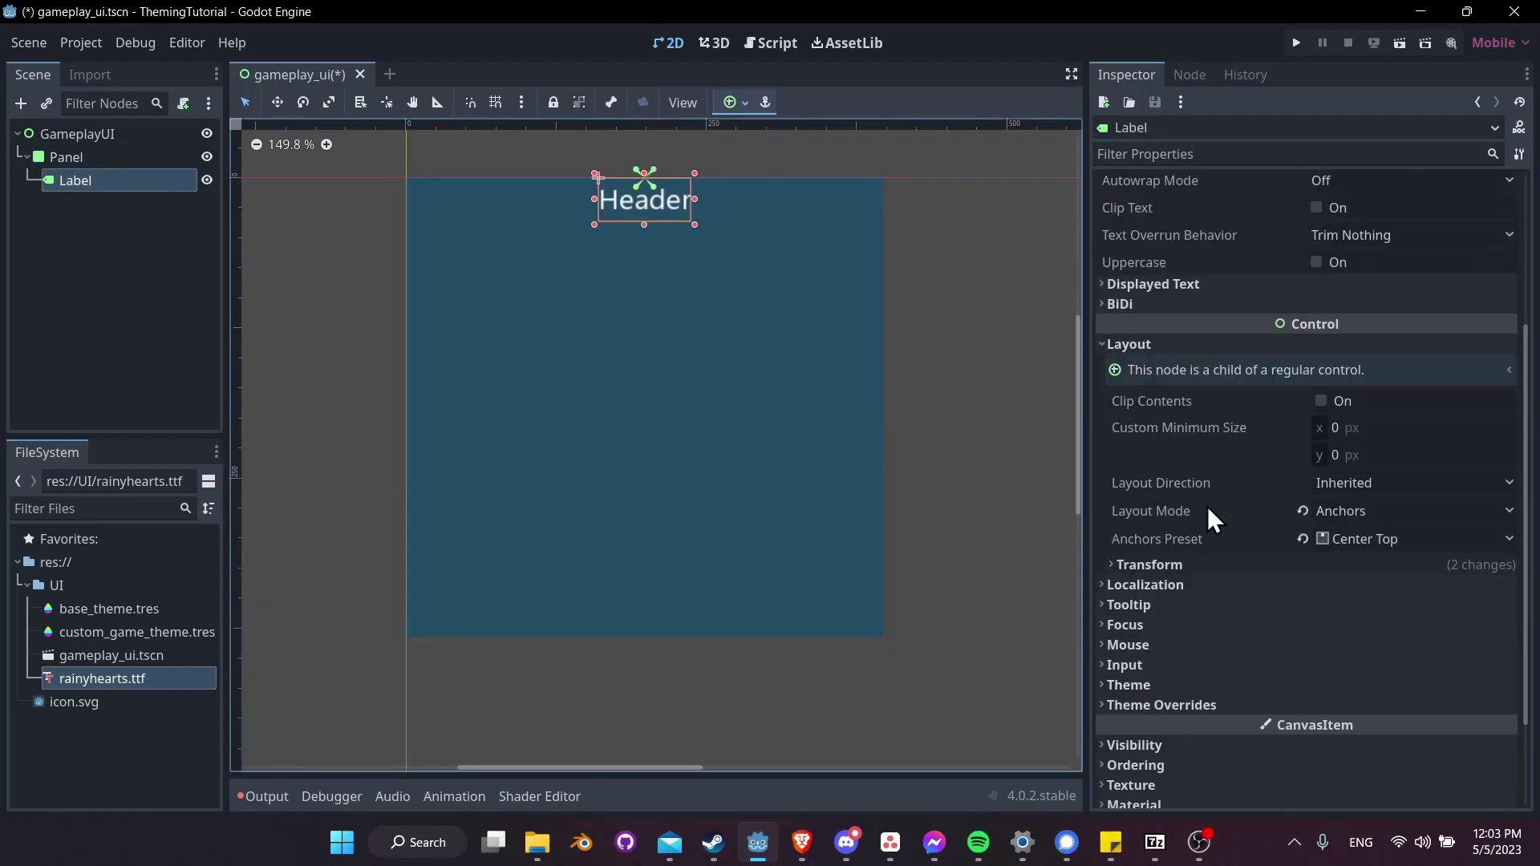
scroll(1207, 507, down, 3)
click(1188, 580)
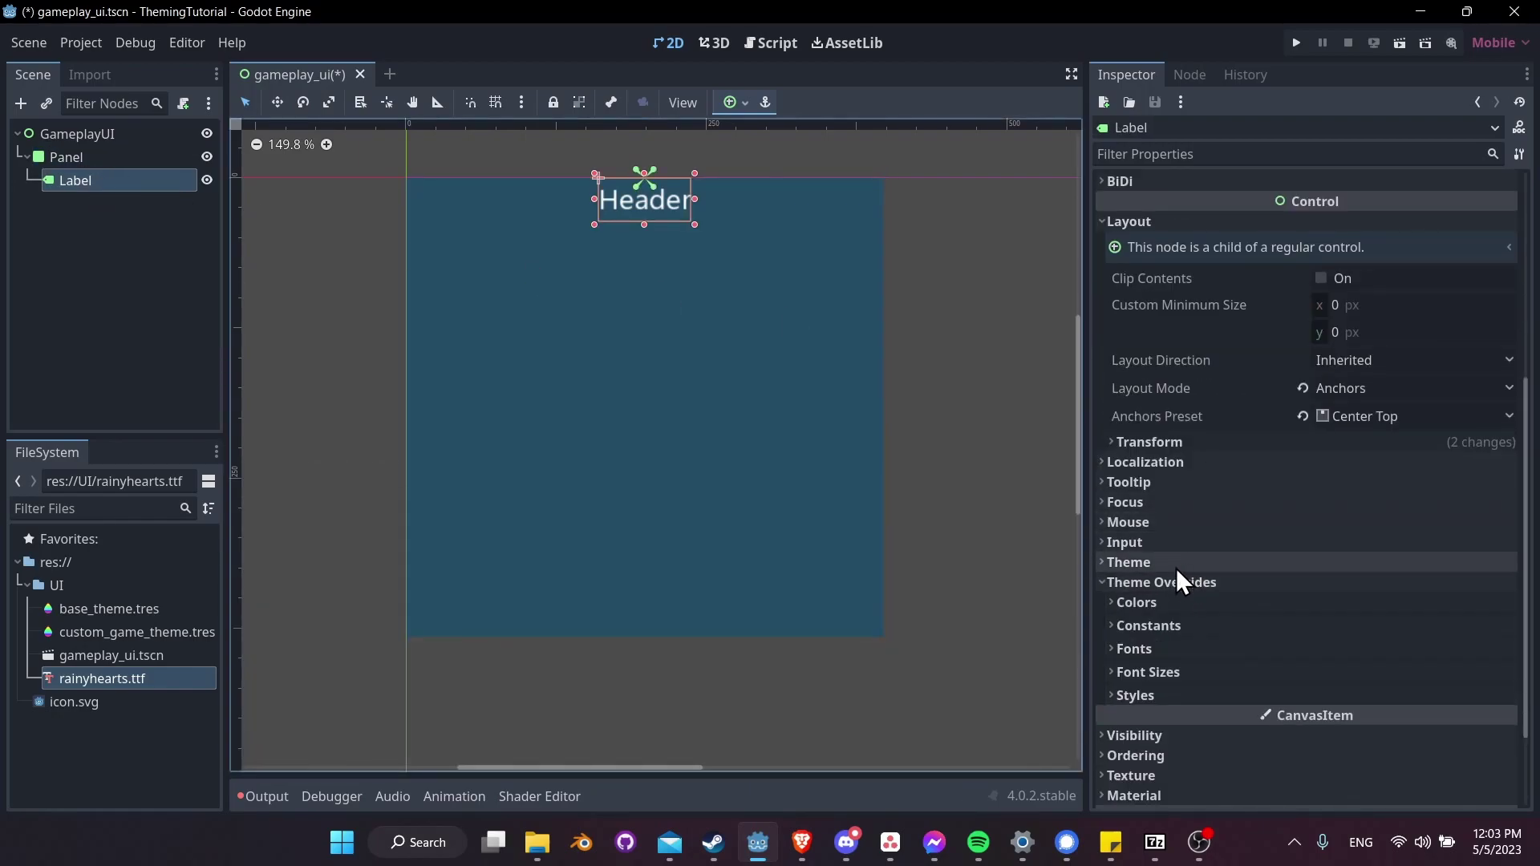
click(1177, 564)
scroll(1177, 521, down, 4)
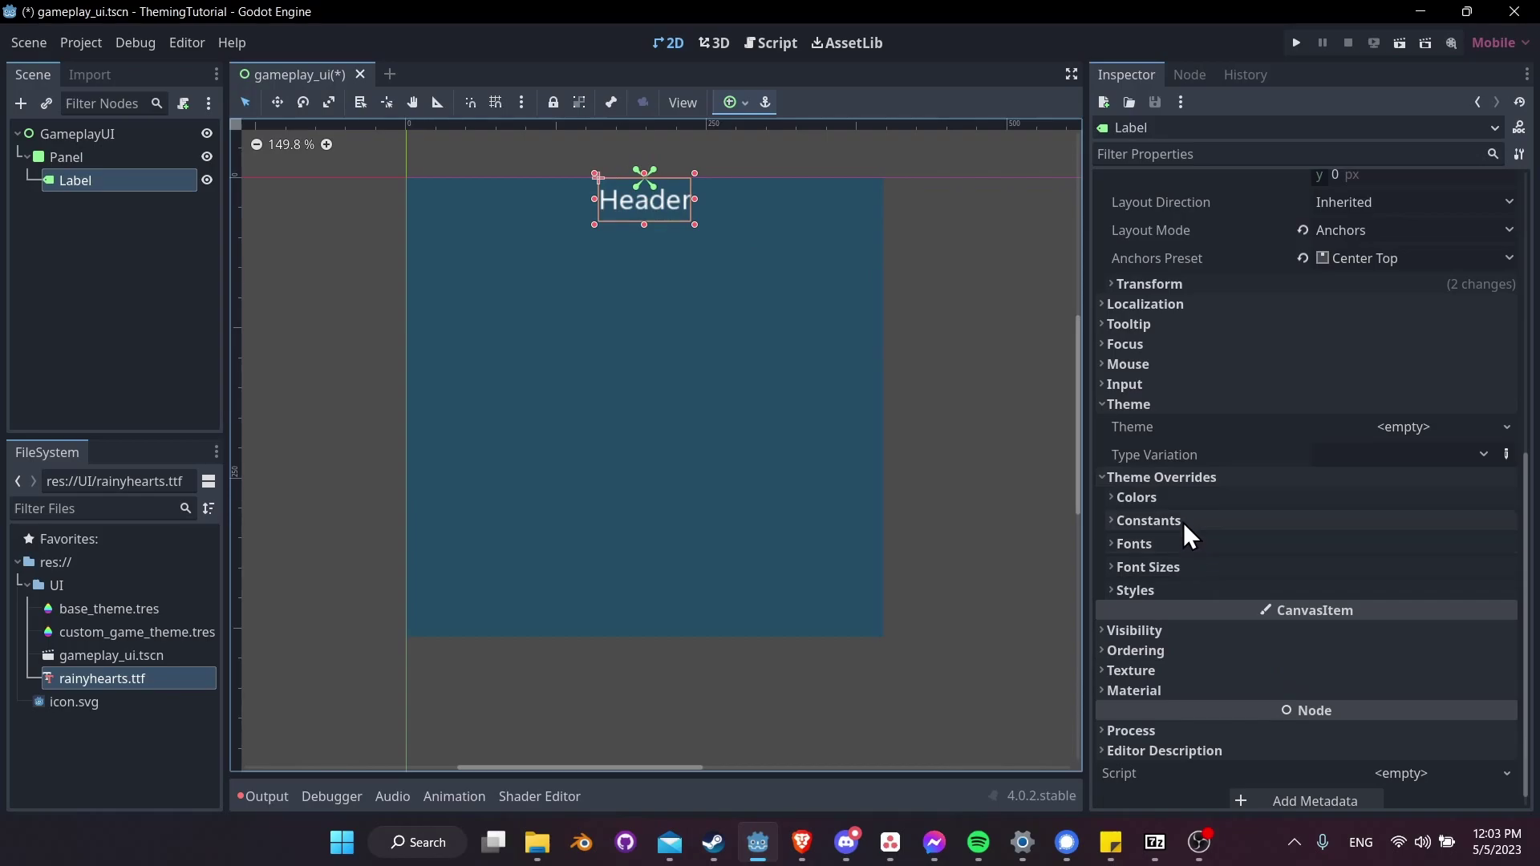
click(1185, 545)
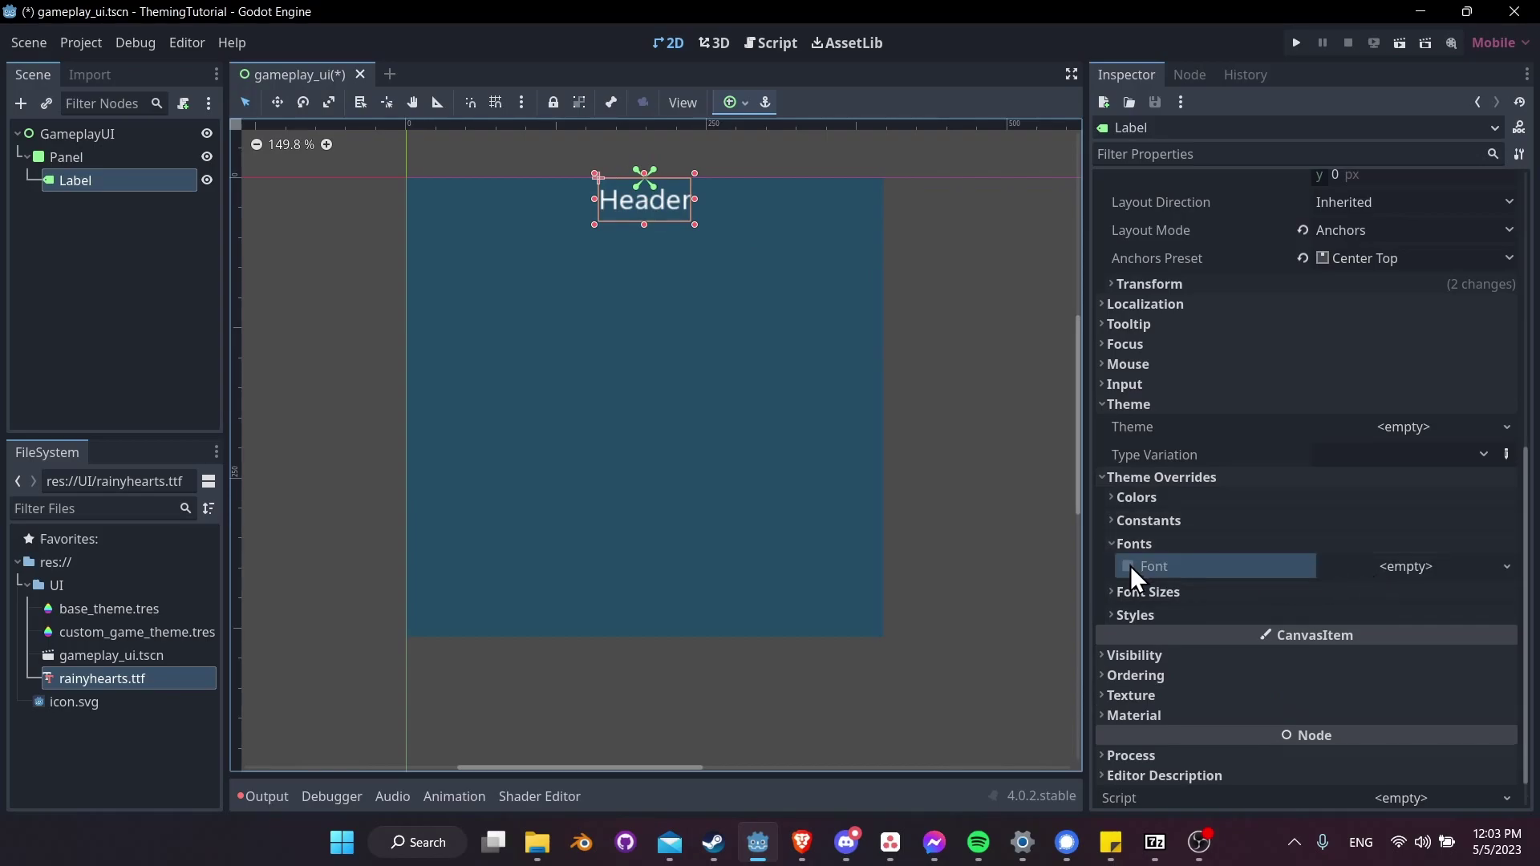
click(1462, 568)
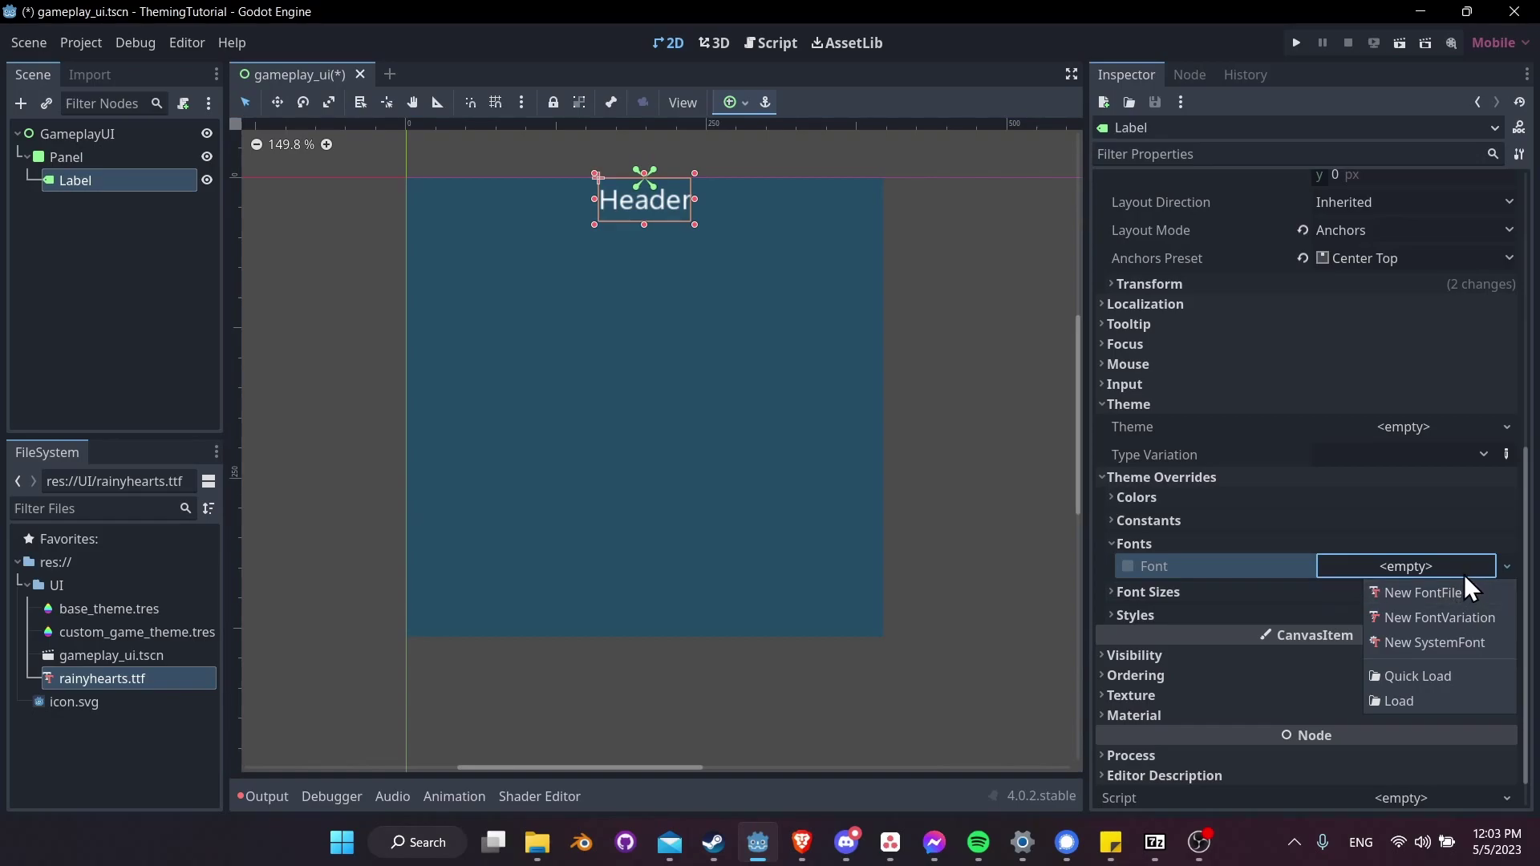
click(1263, 571)
drag(85, 684, 1417, 566)
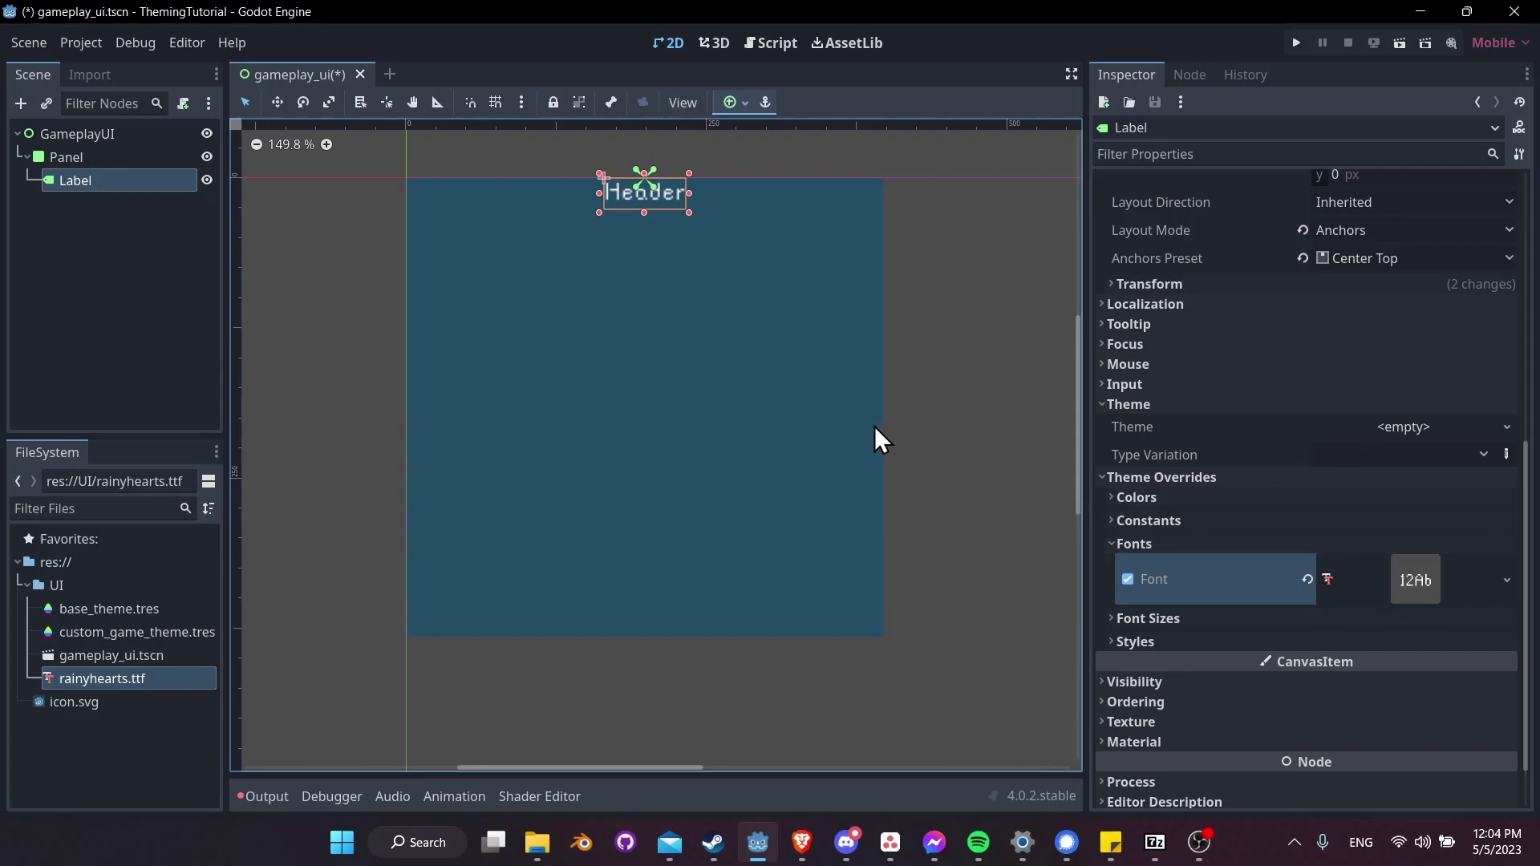
Add a Label child under Panel and move it to the panel's middle
scroll(873, 437, up, 2)
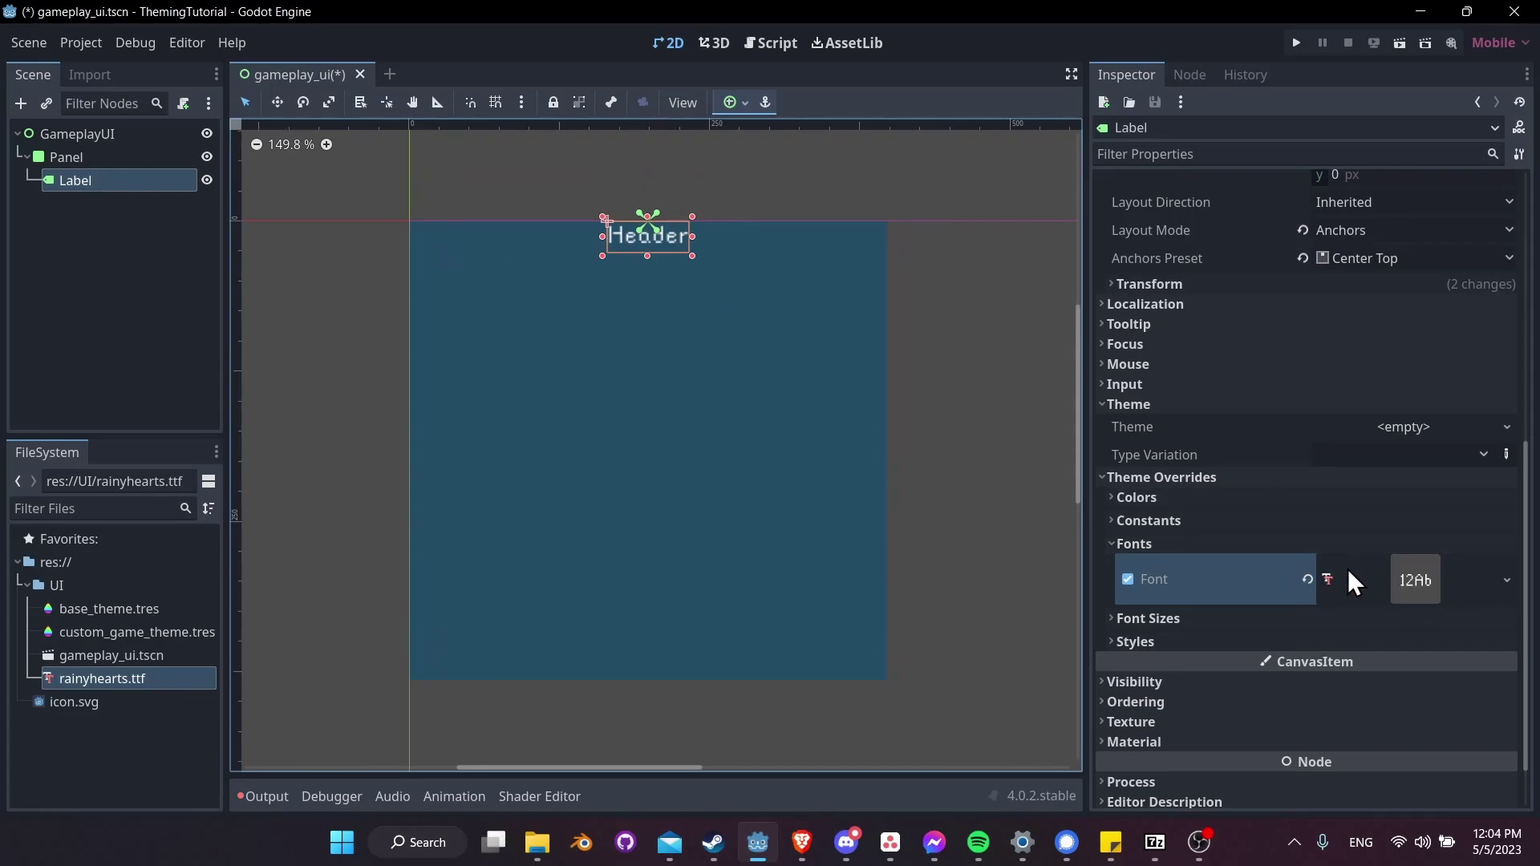
click(77, 156)
right_click(89, 157)
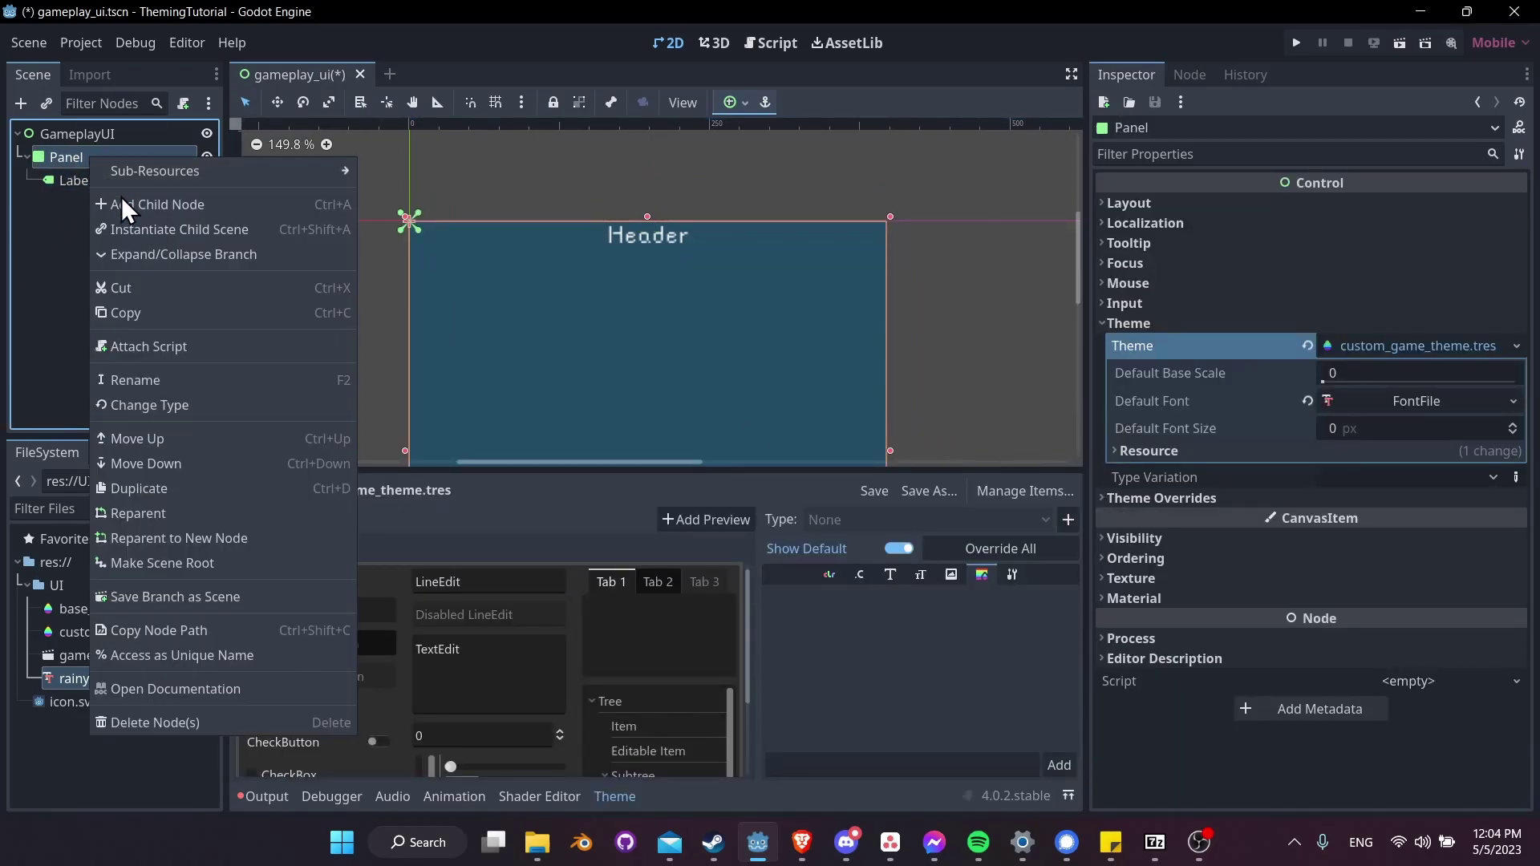
click(131, 205)
key(Return)
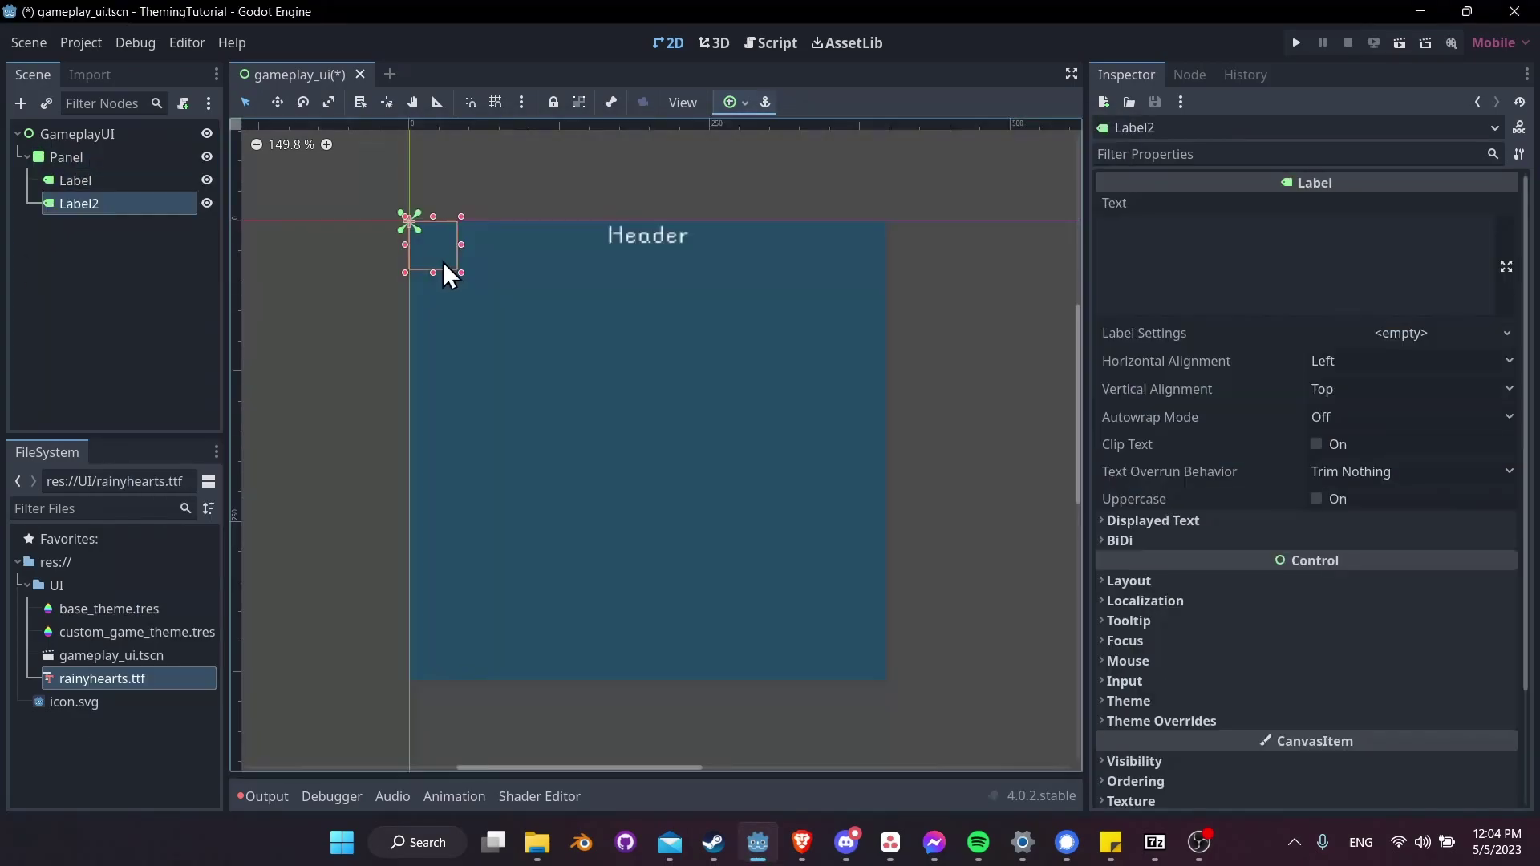
drag(453, 258, 813, 485)
Set the new label's text to 'This label is using the defaults for the panel theme'
click(1338, 249)
text(This )
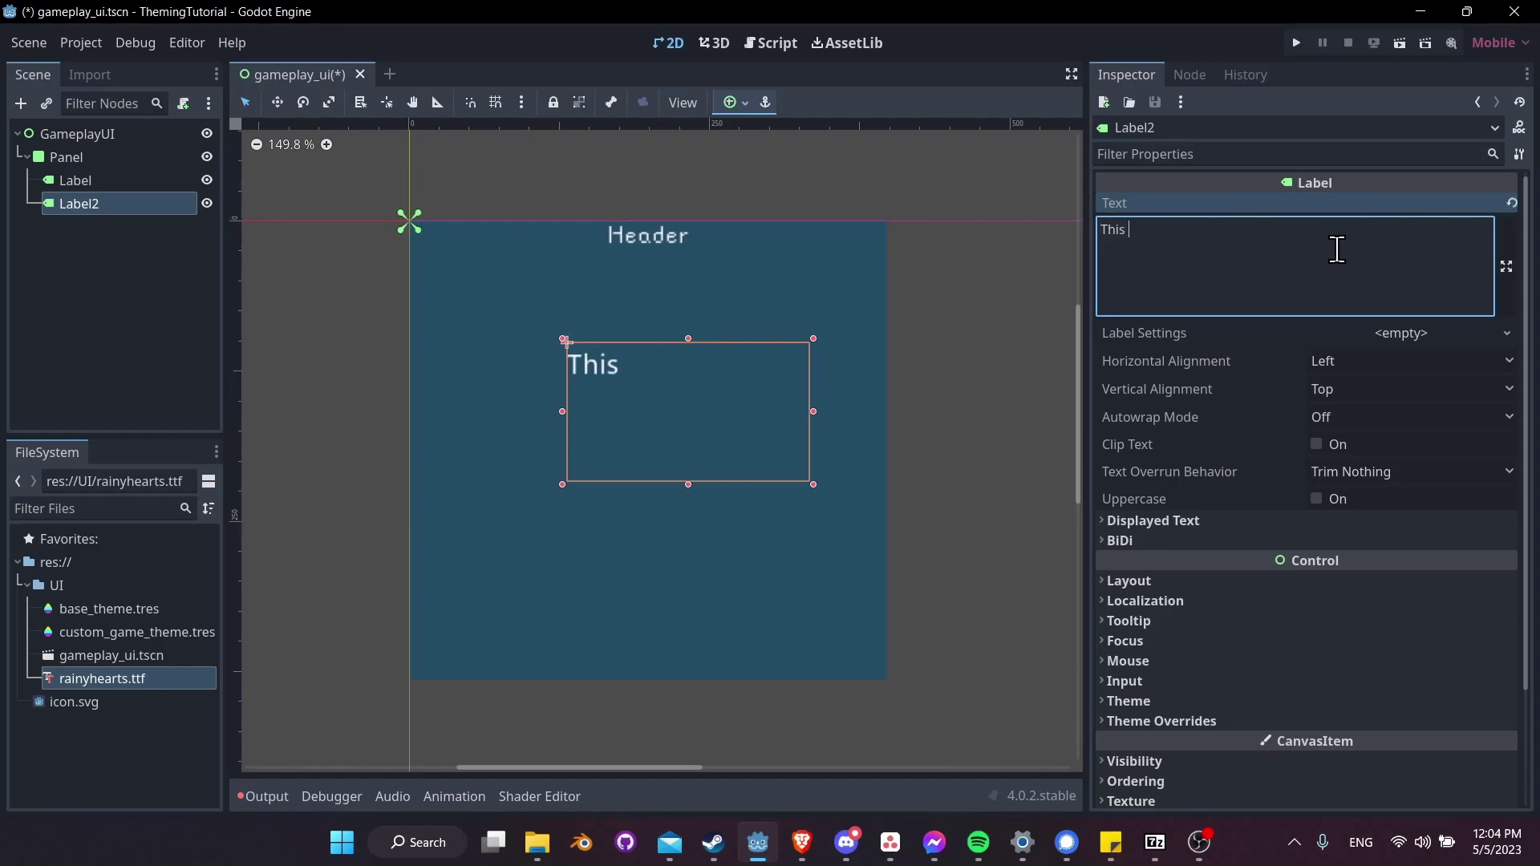
text(label is using the defaults)
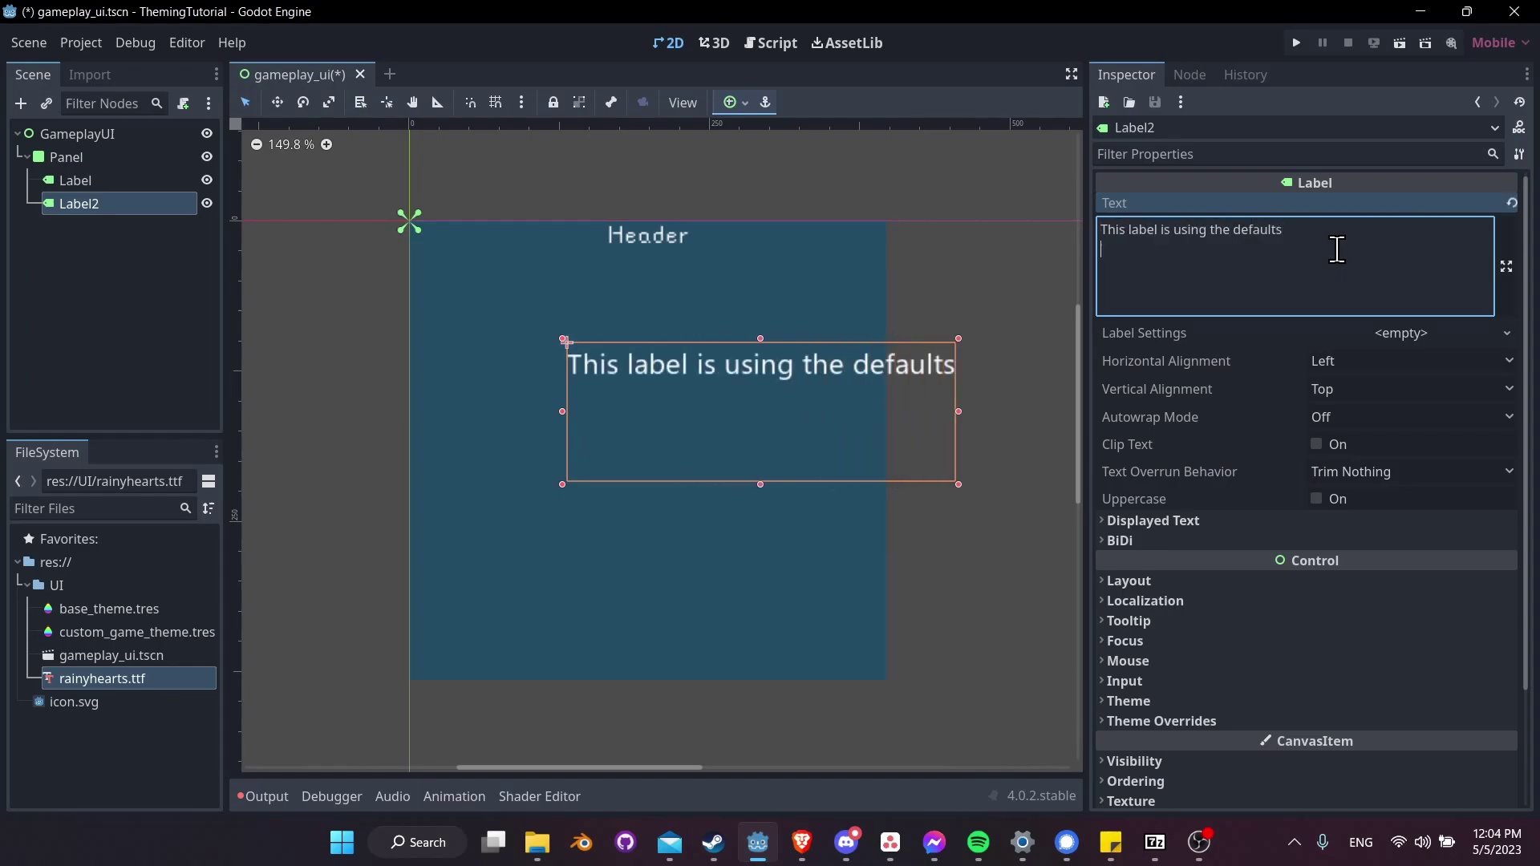
key(Return)
text(for the paen)
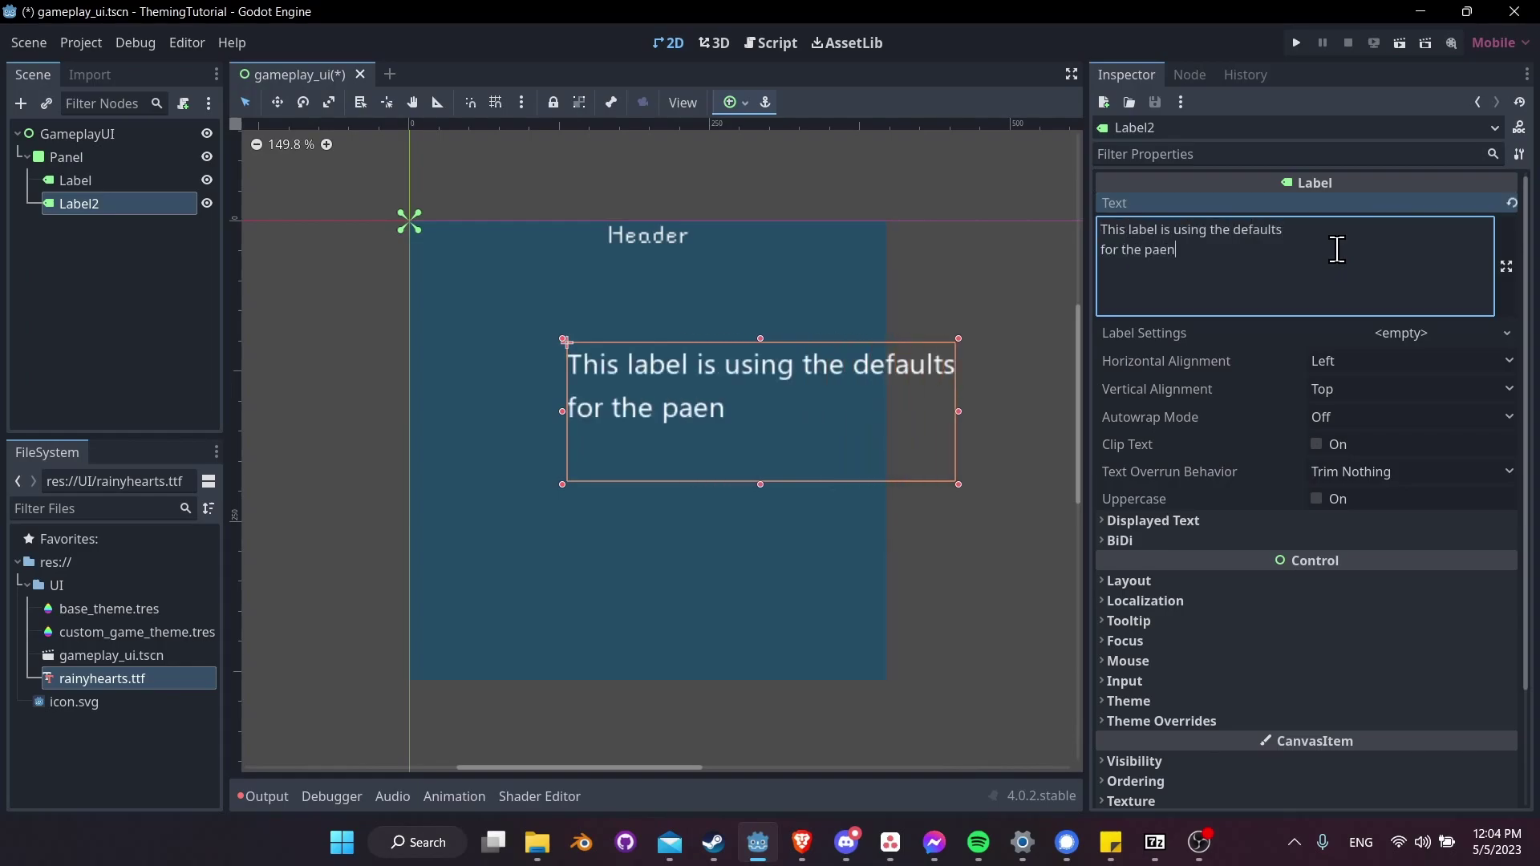
key(BackSpace)
key(BackSpace)
text(nel theme)
mouse_move(585, 333)
mouse_down()
mouse_move(600, 347)
mouse_move(579, 335)
mouse_up()
Rename the header label node to HeaderLabel
click(103, 180)
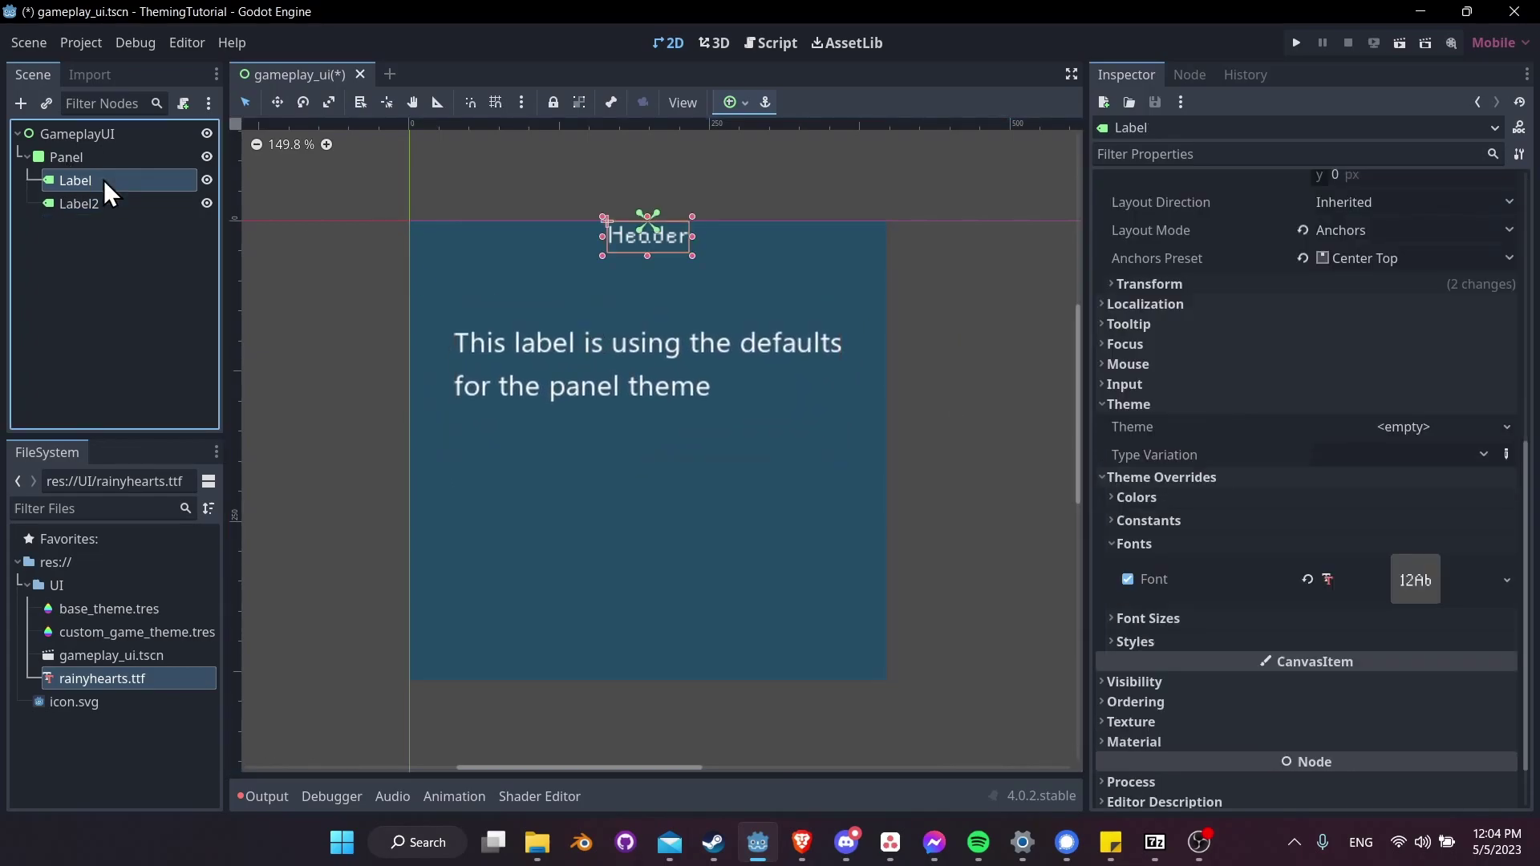
click(93, 184)
text(HeaderLabel)
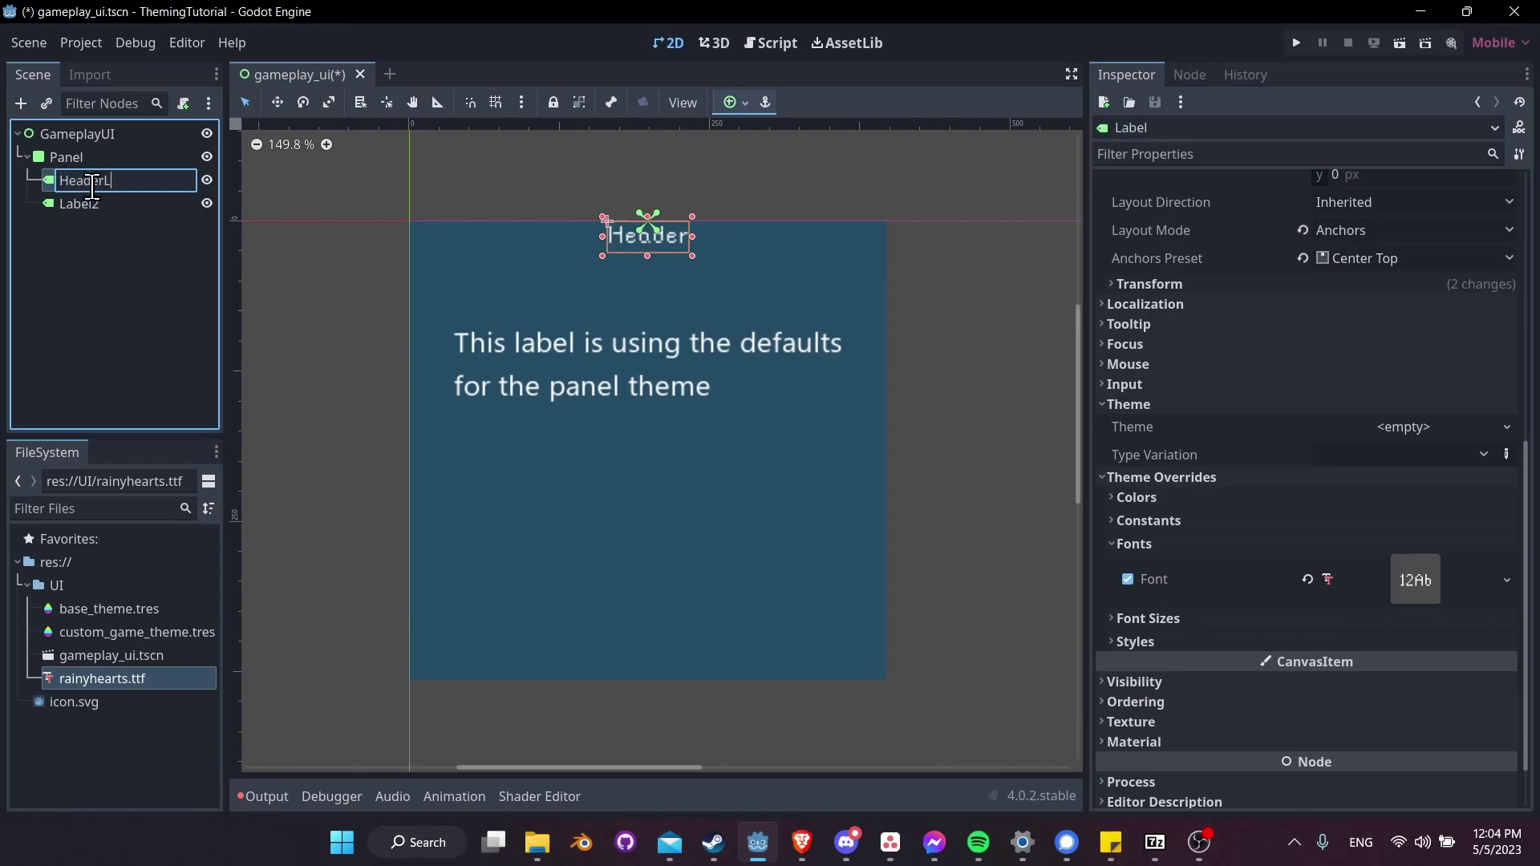
key(Return)
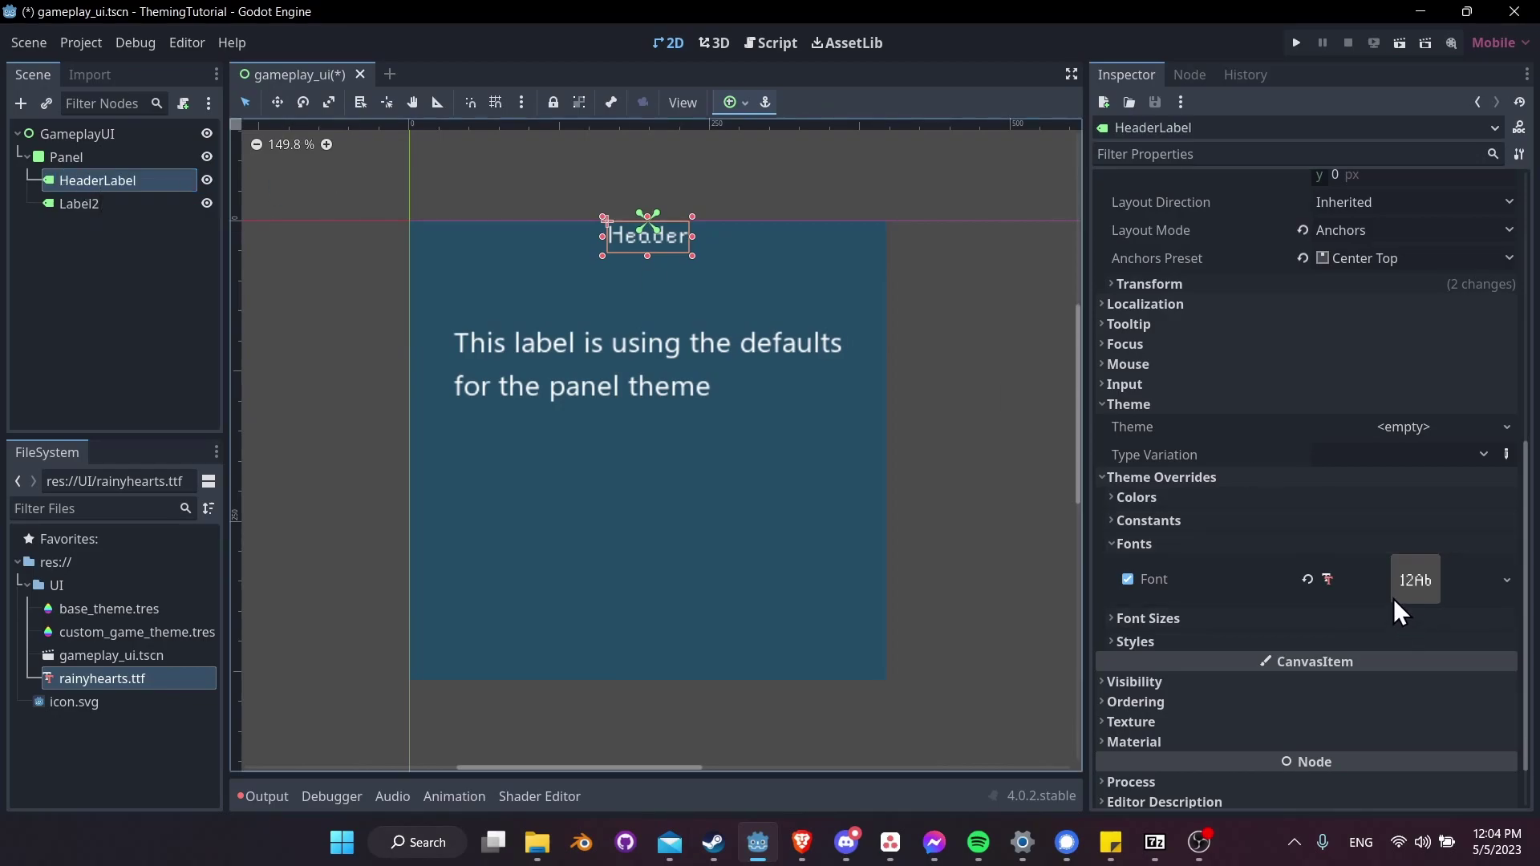
Give HeaderLabel a near-white Font Color theme override
click(1147, 498)
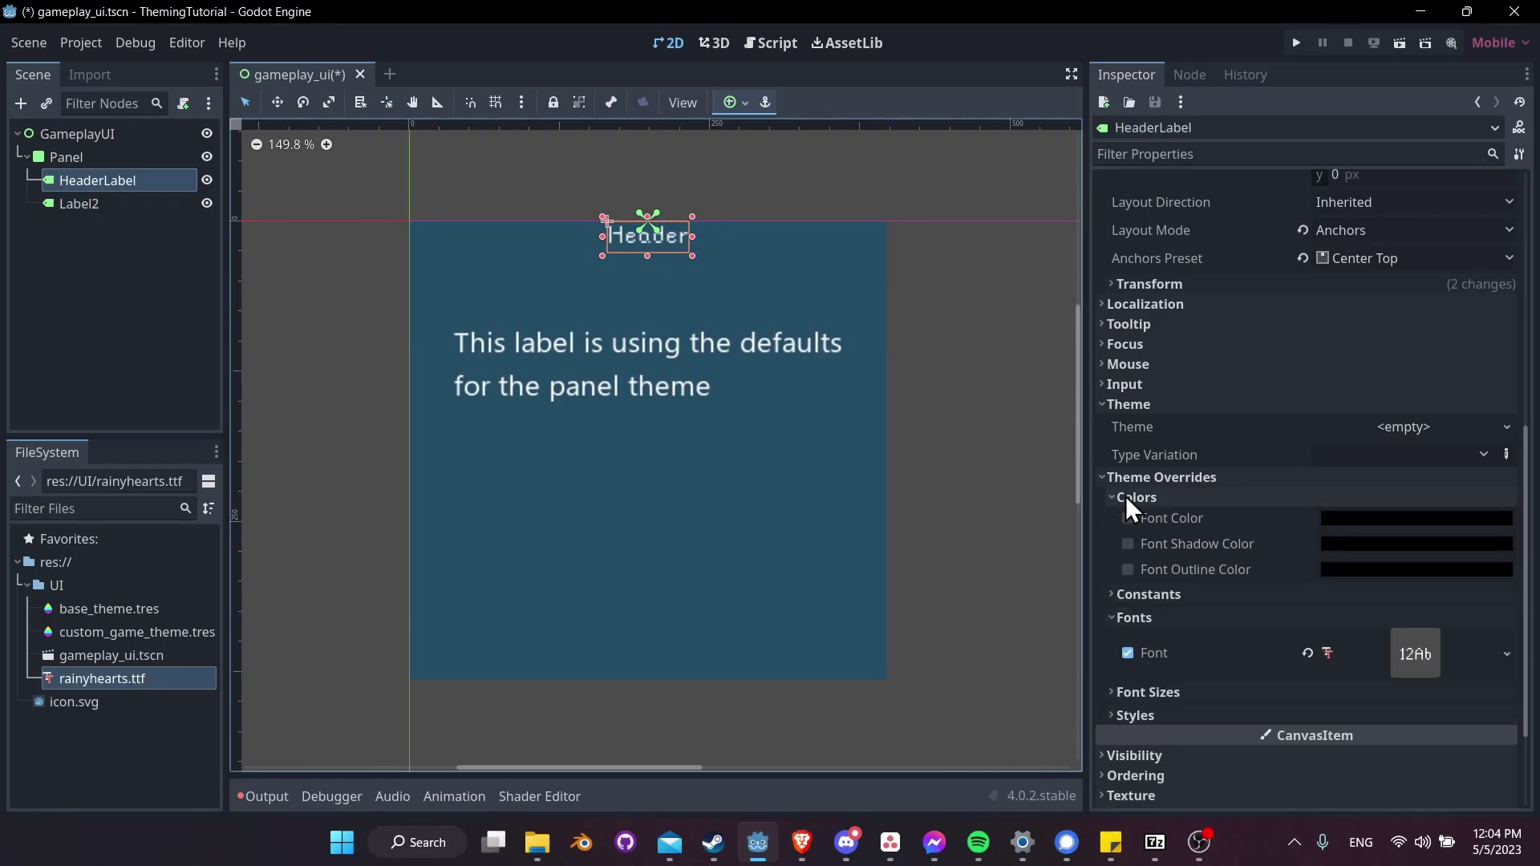
click(1128, 518)
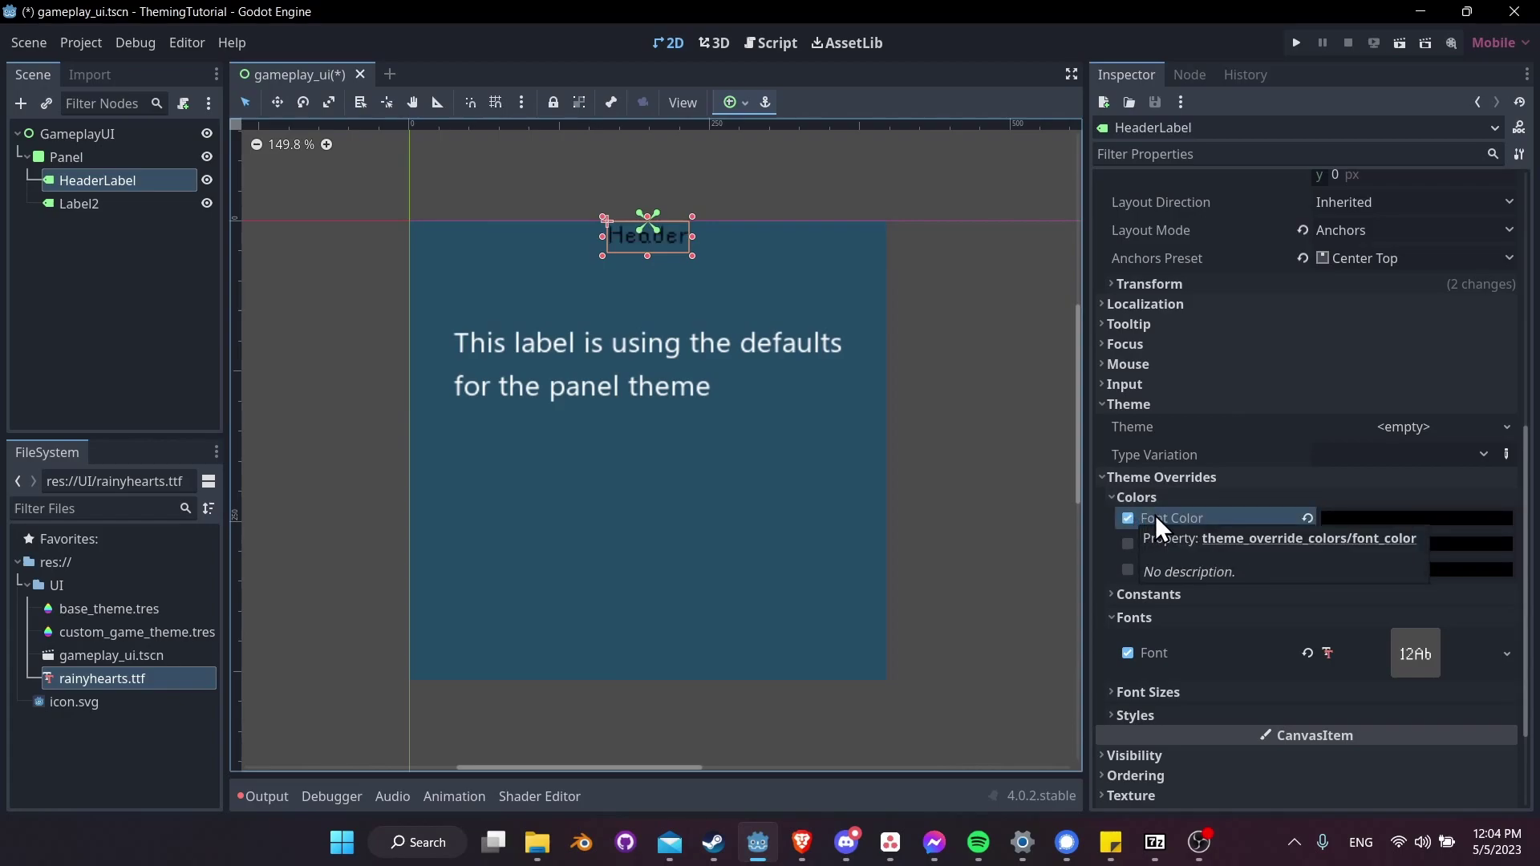
click(1352, 518)
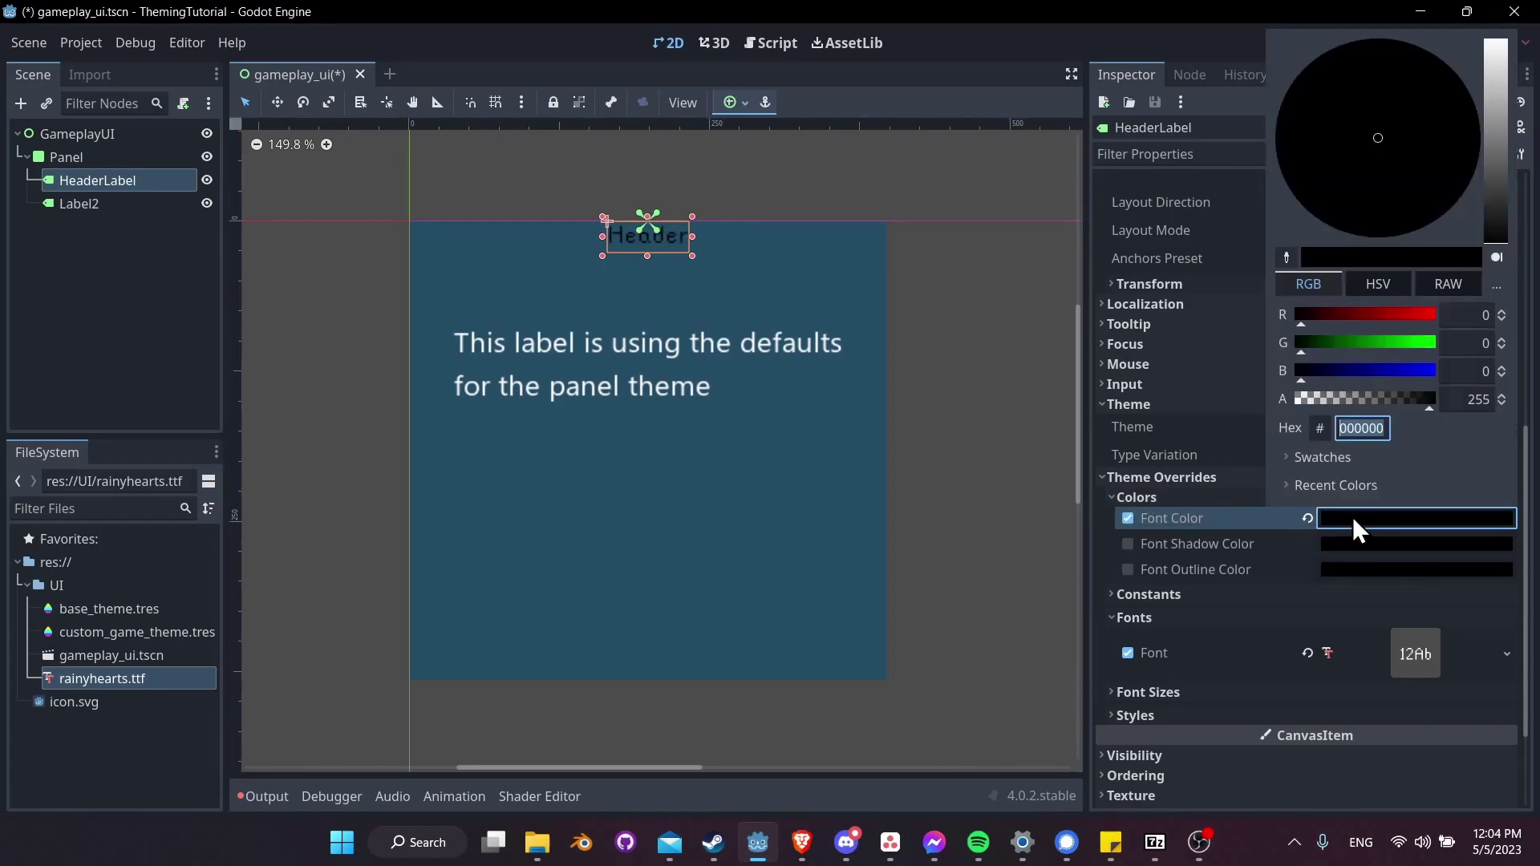
drag(1497, 170, 1392, 104)
click(1452, 112)
click(1255, 479)
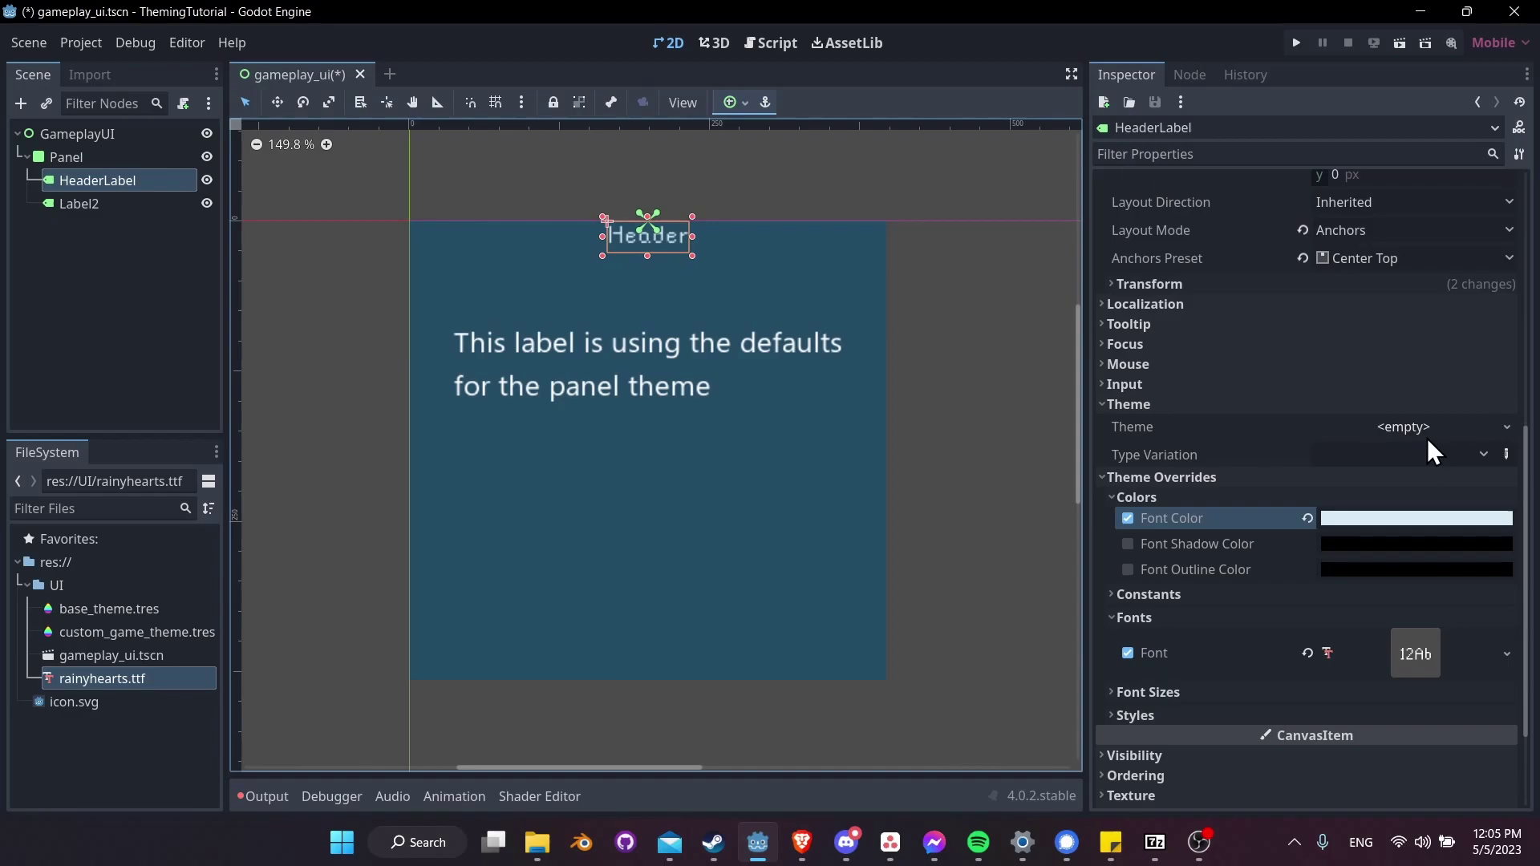
click(119, 137)
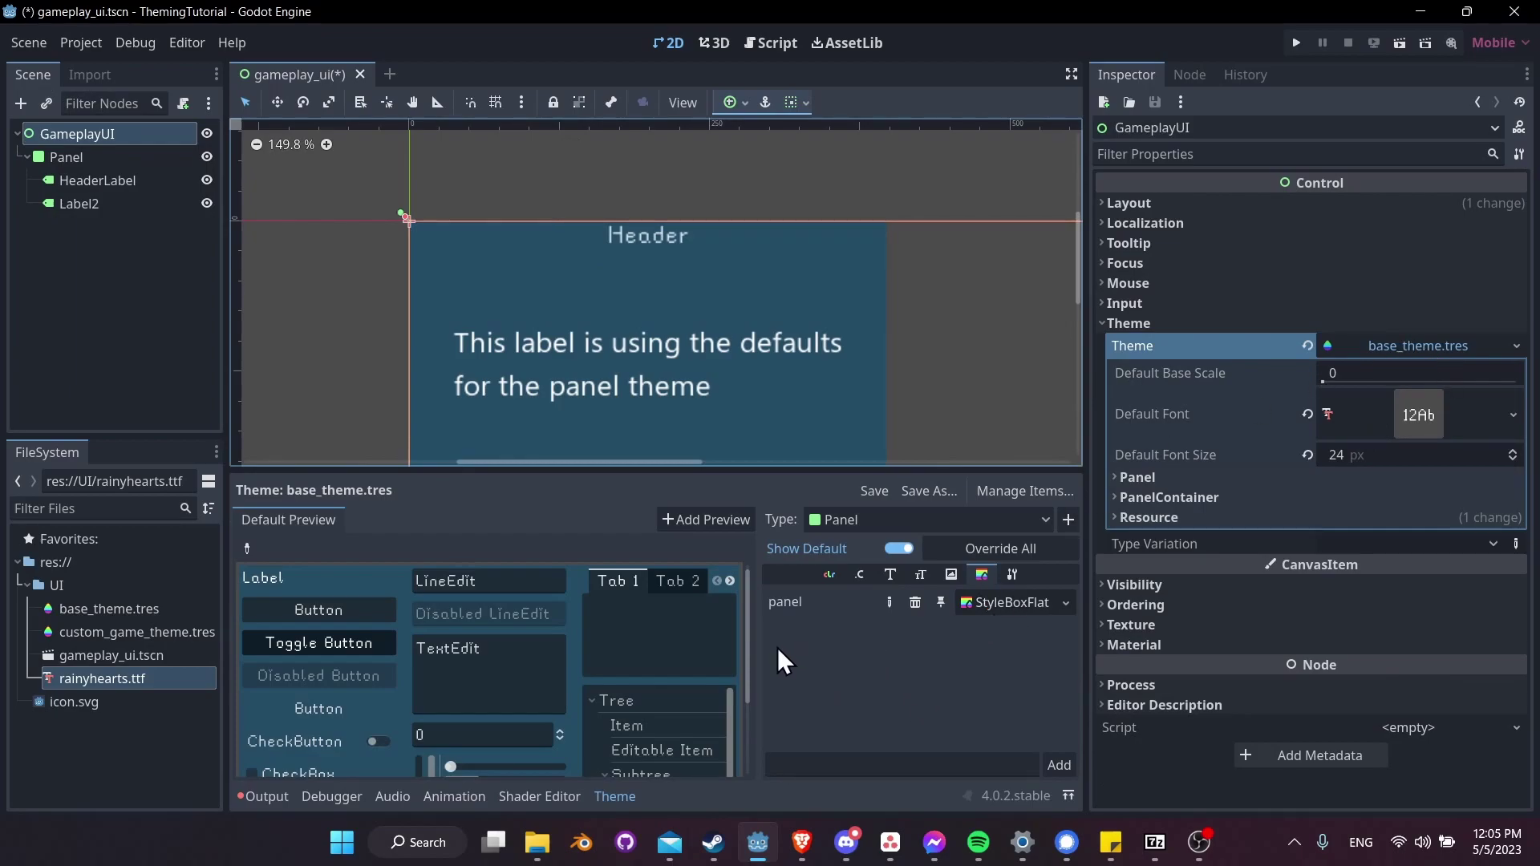
click(76, 162)
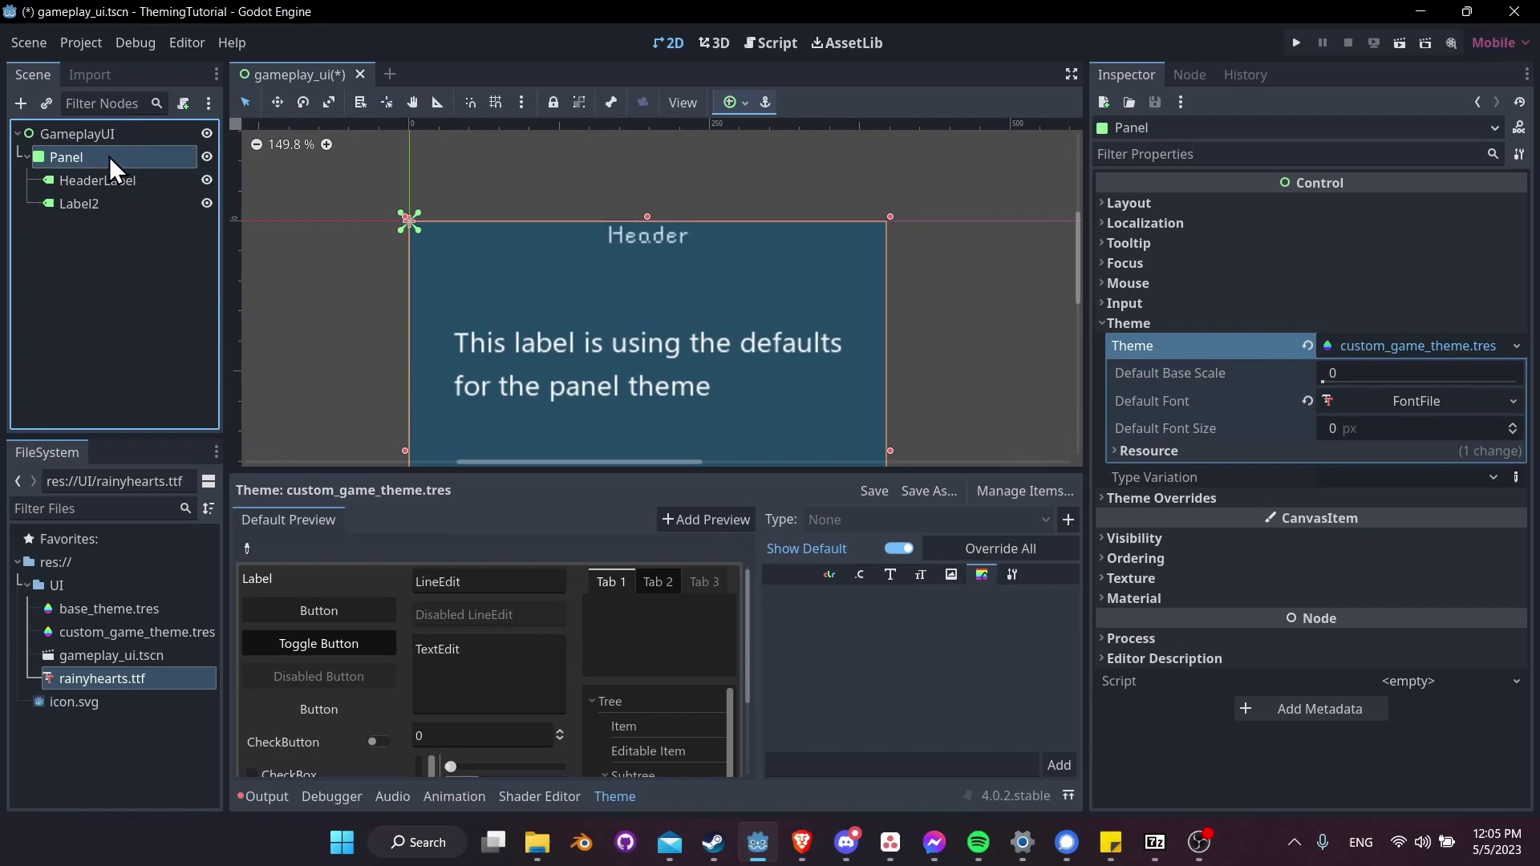
click(120, 180)
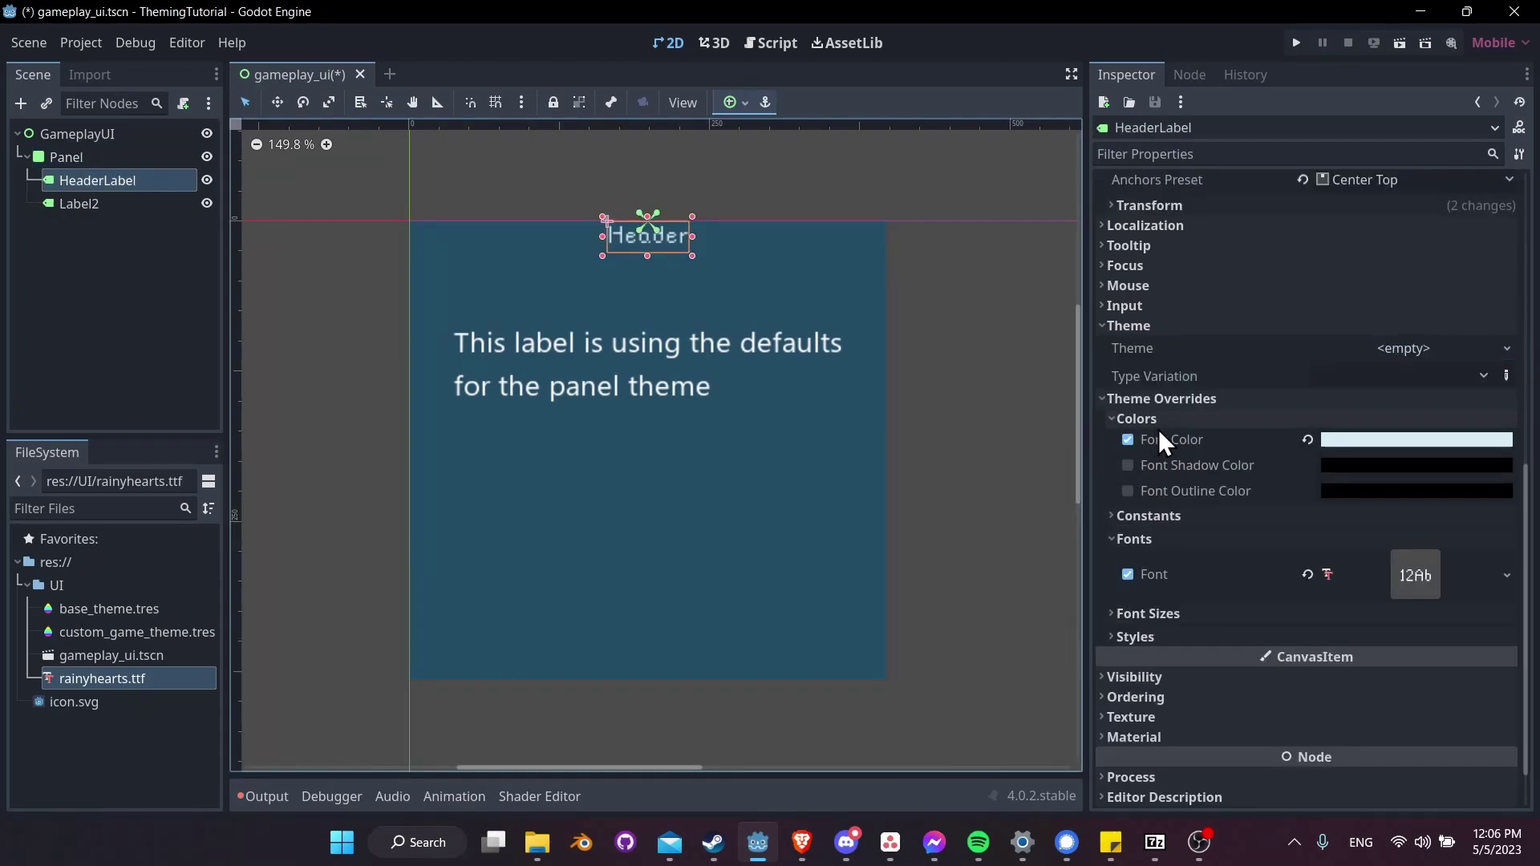